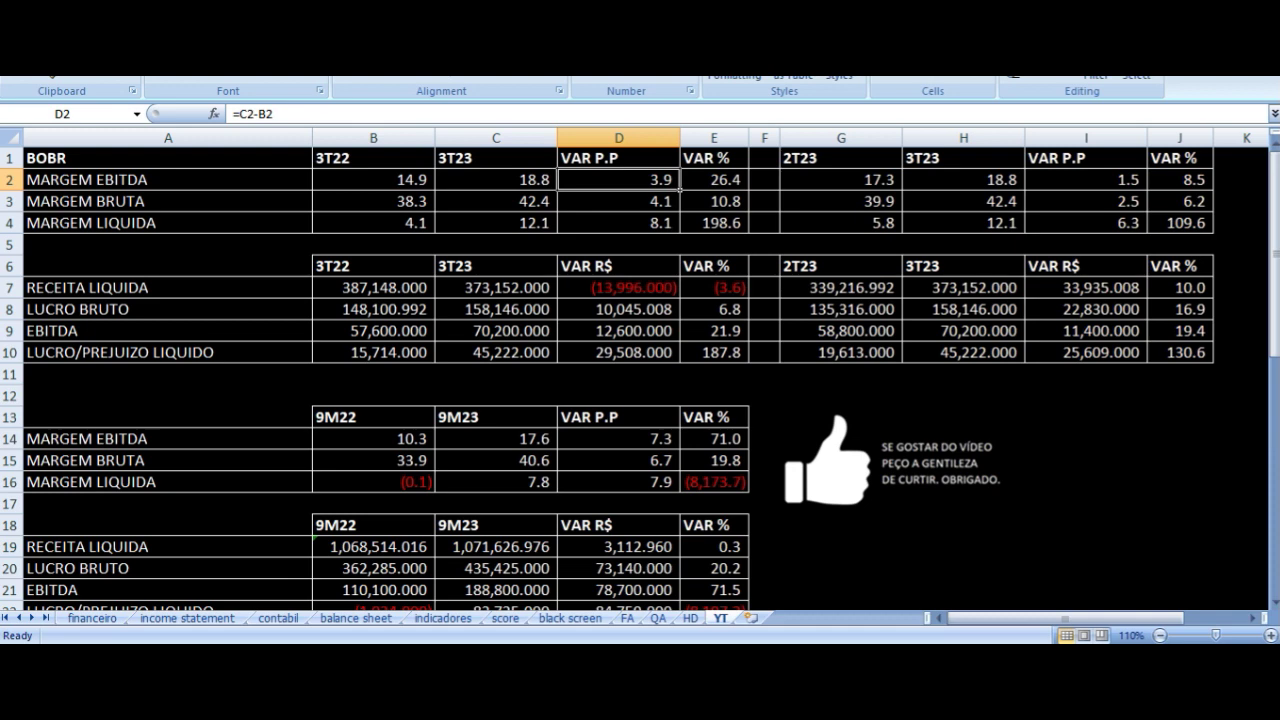
Review the MARGEM BRUTA row, comparing 3T22 with 3T23 and checking the percentage-point variation
key("Down")
key("Left")
key("Left")
key("Left")
key("Right")
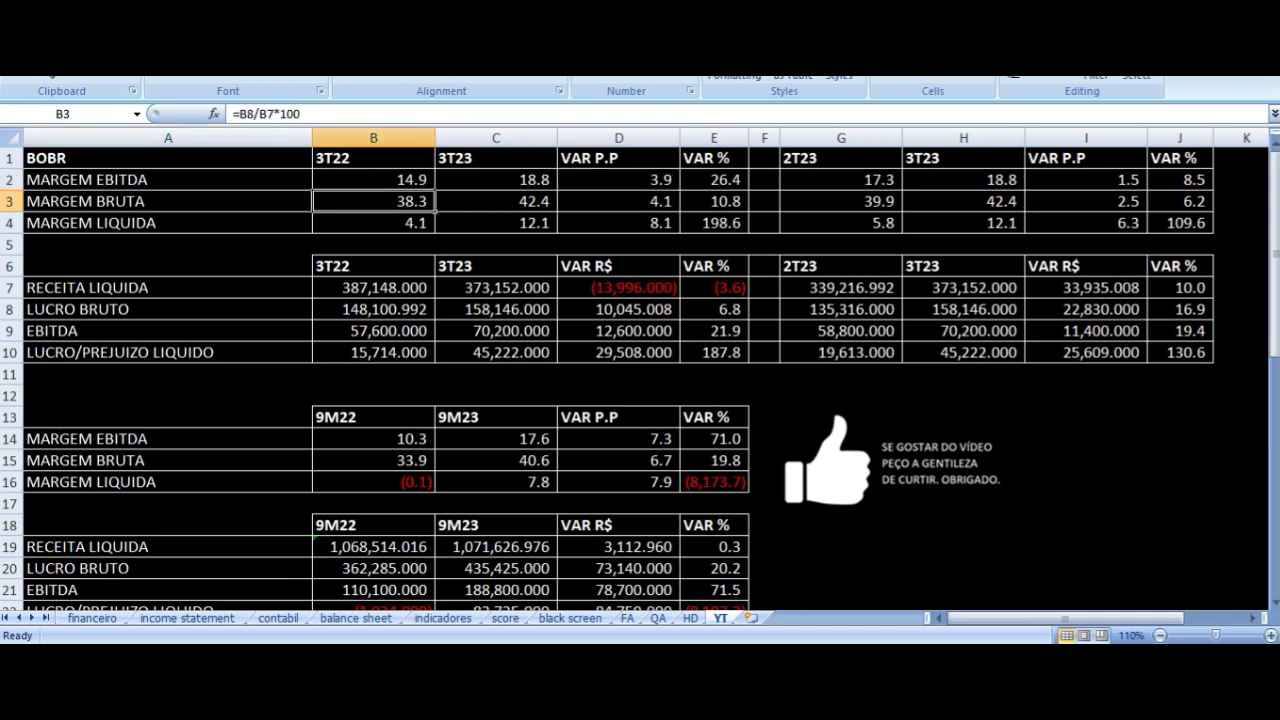
key("Right")
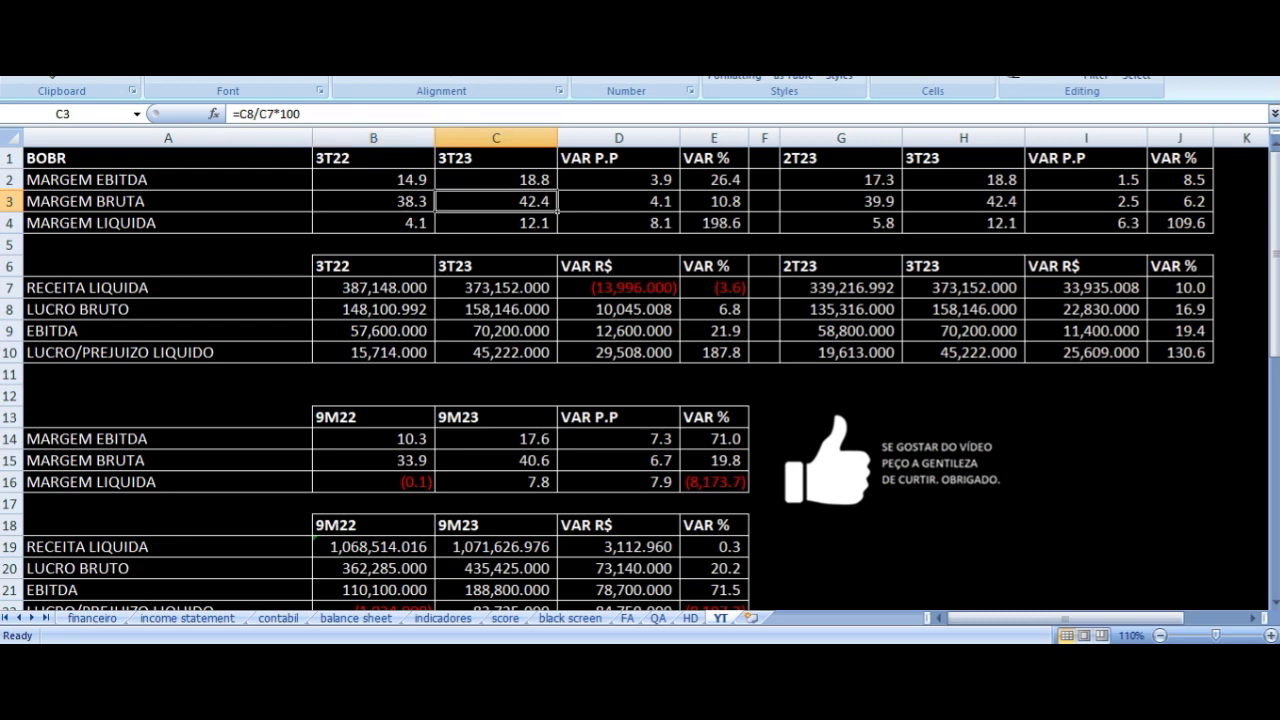
key("Right")
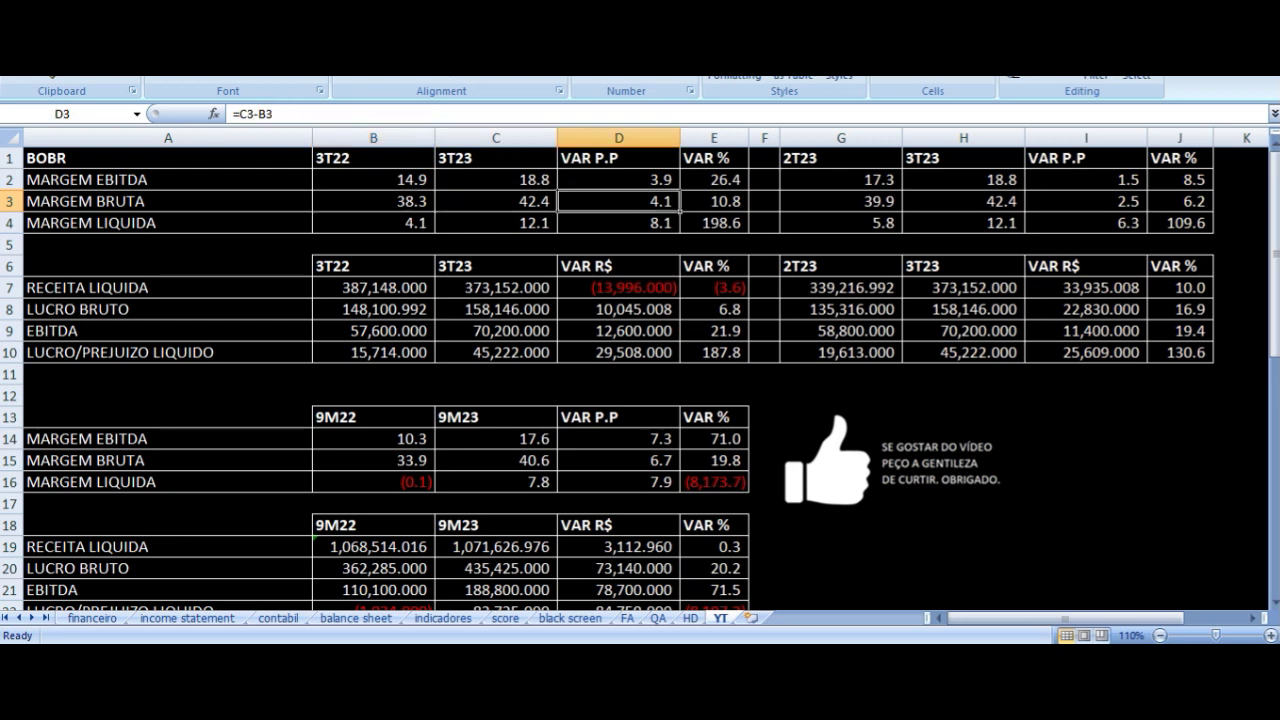
Review the MARGEM LIQUIDA row across 3T22, 3T23 and its percentage-point variation
key("Down")
key("Left")
key("Left")
key("Left")
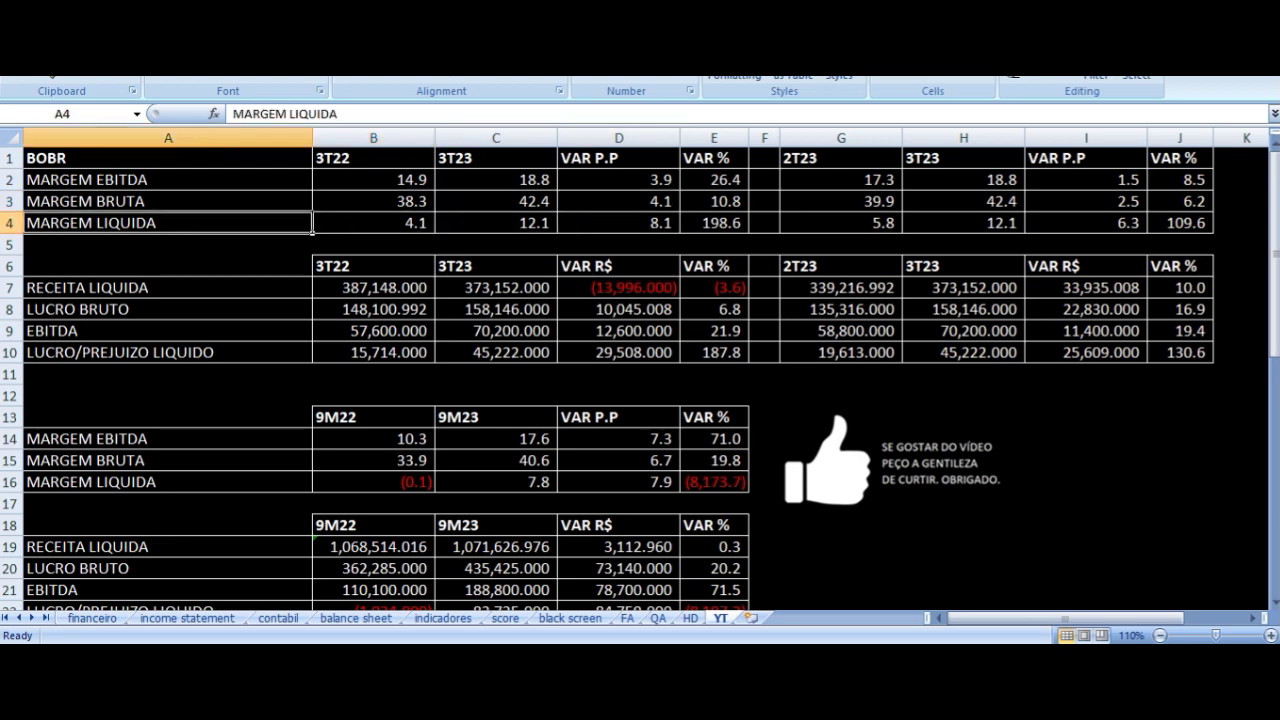
key("Right")
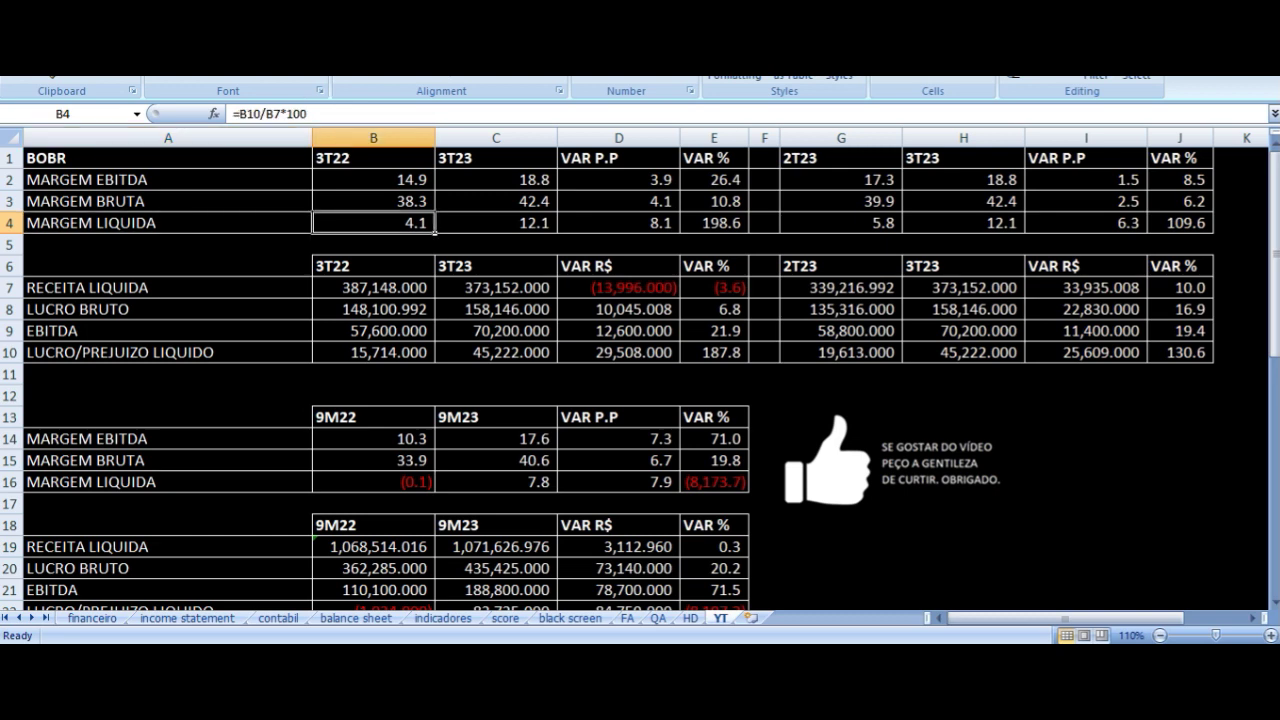
key("Right")
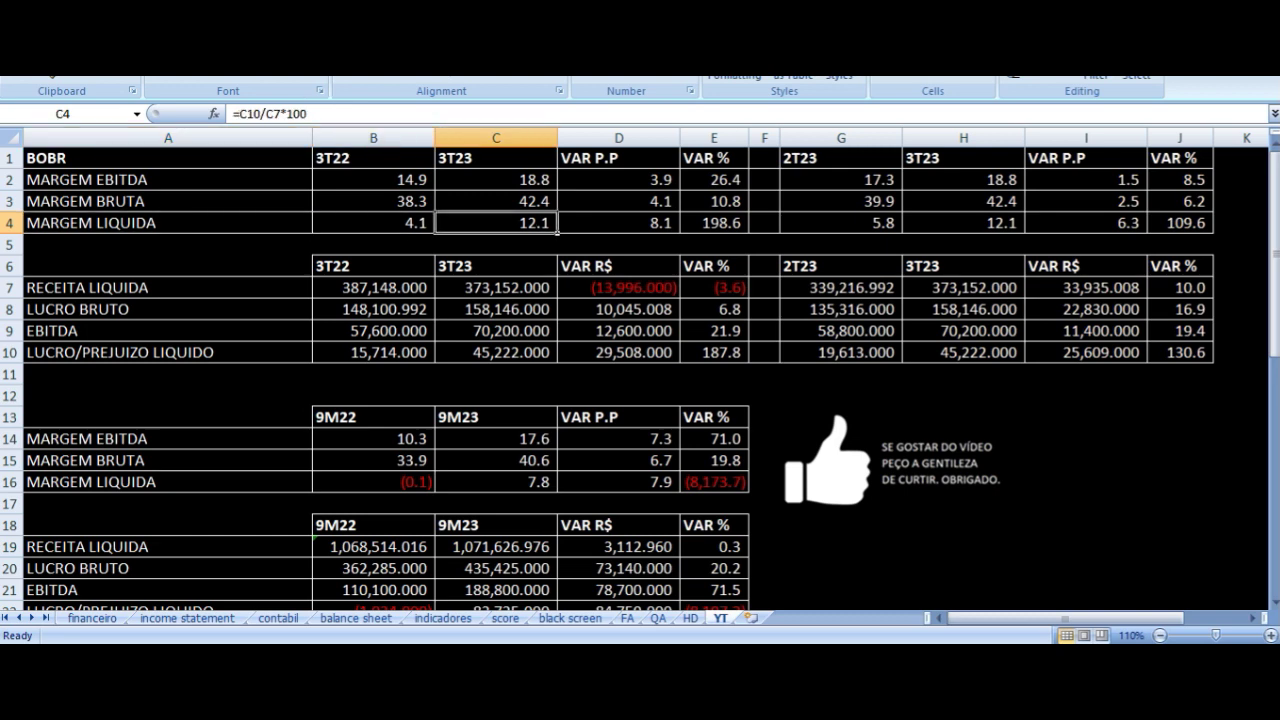
key("Right")
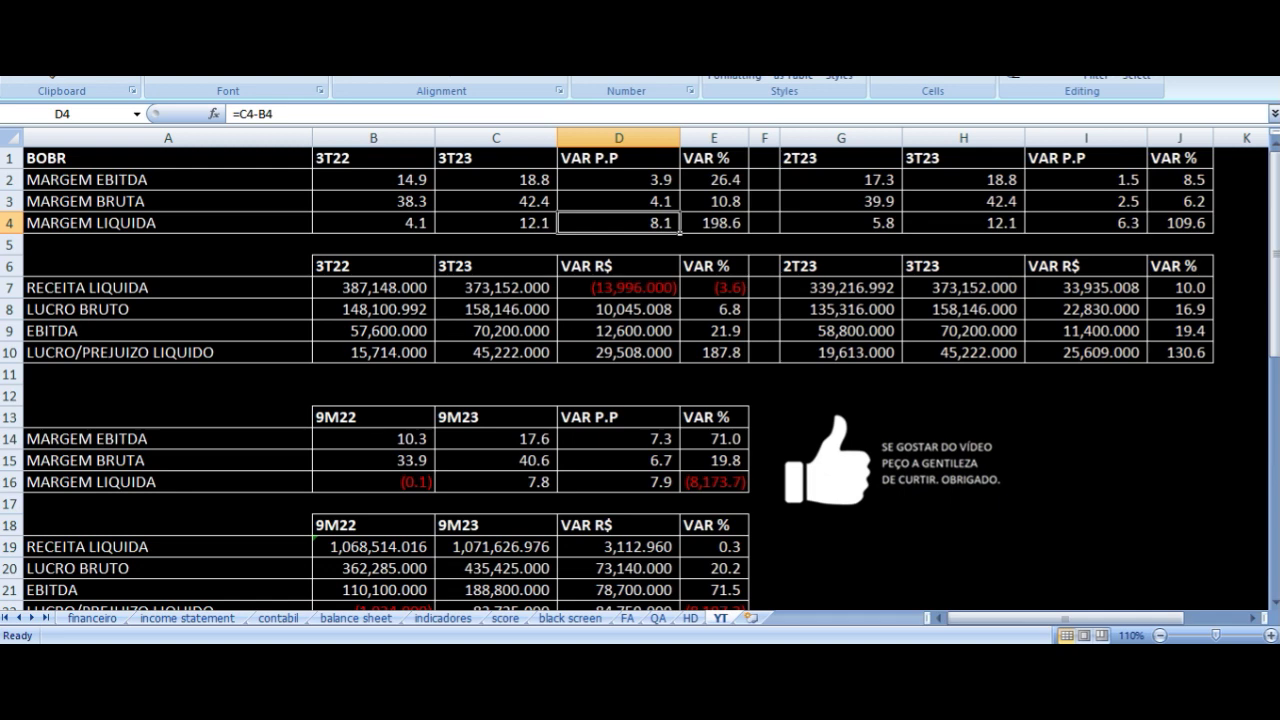
key("Left")
key("Left")
key("Left")
key("Right")
key("Right")
key("Right")
Examine the RECEITA LIQUIDA figures for 3T22 and 3T23 together with their percentage variation
key("Down")
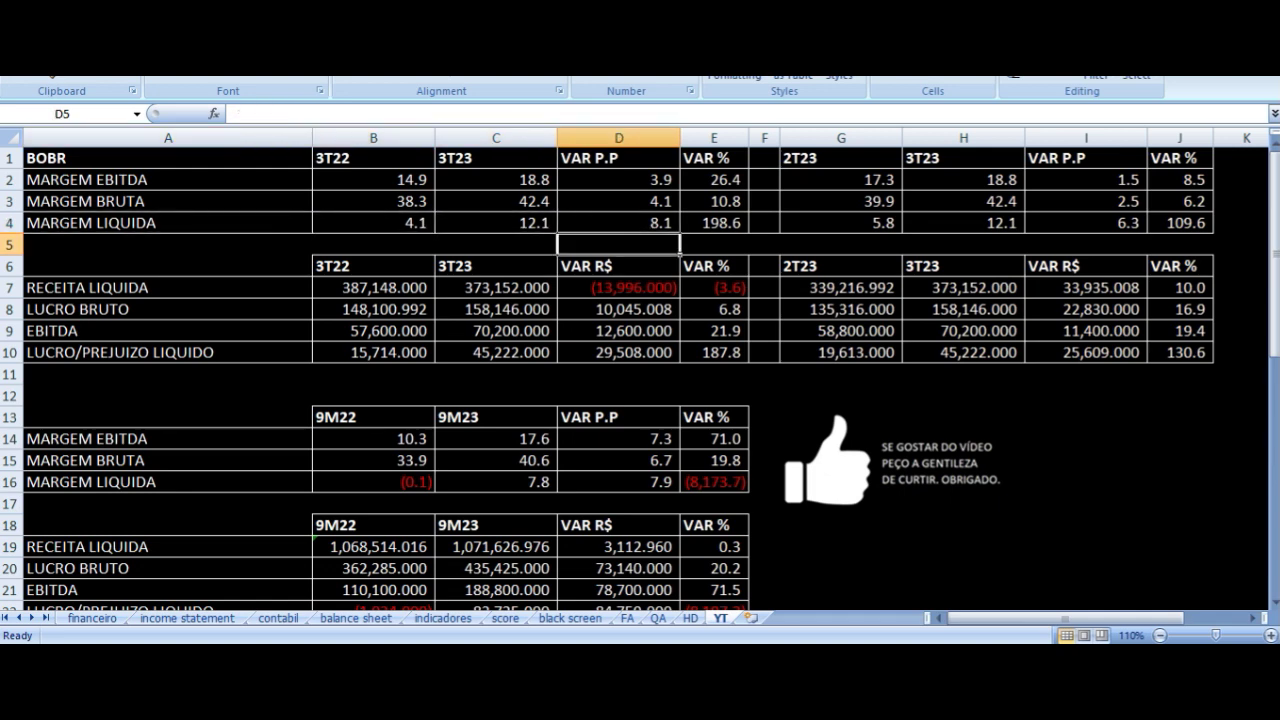
key("Left")
key("Left")
key("Left")
key("Down")
key("Down")
key("Right")
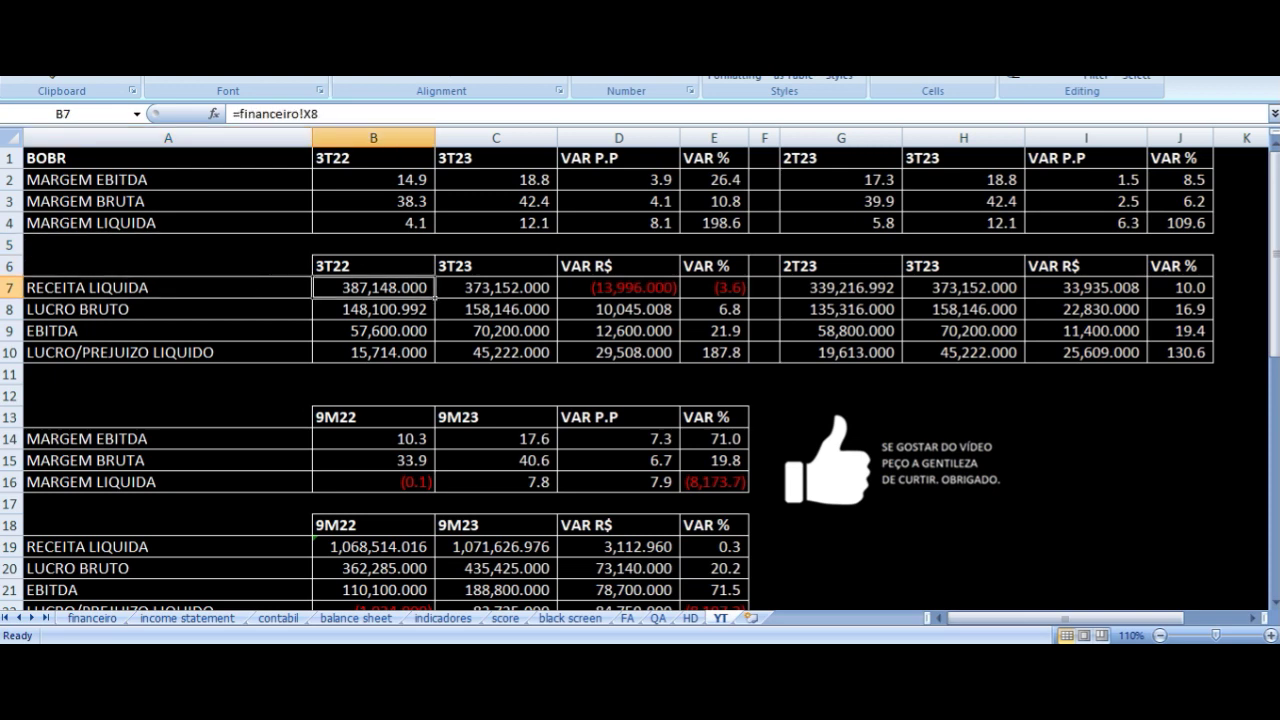
key("Right")
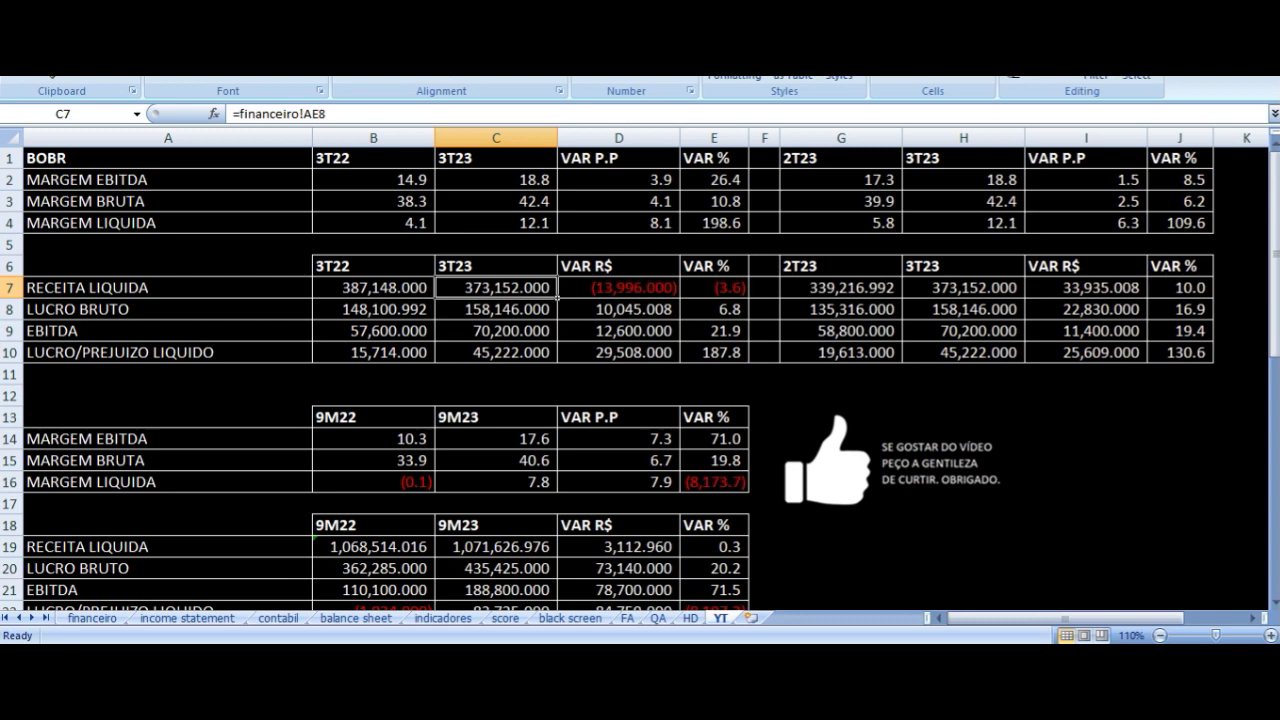
key("Right")
key("Right")
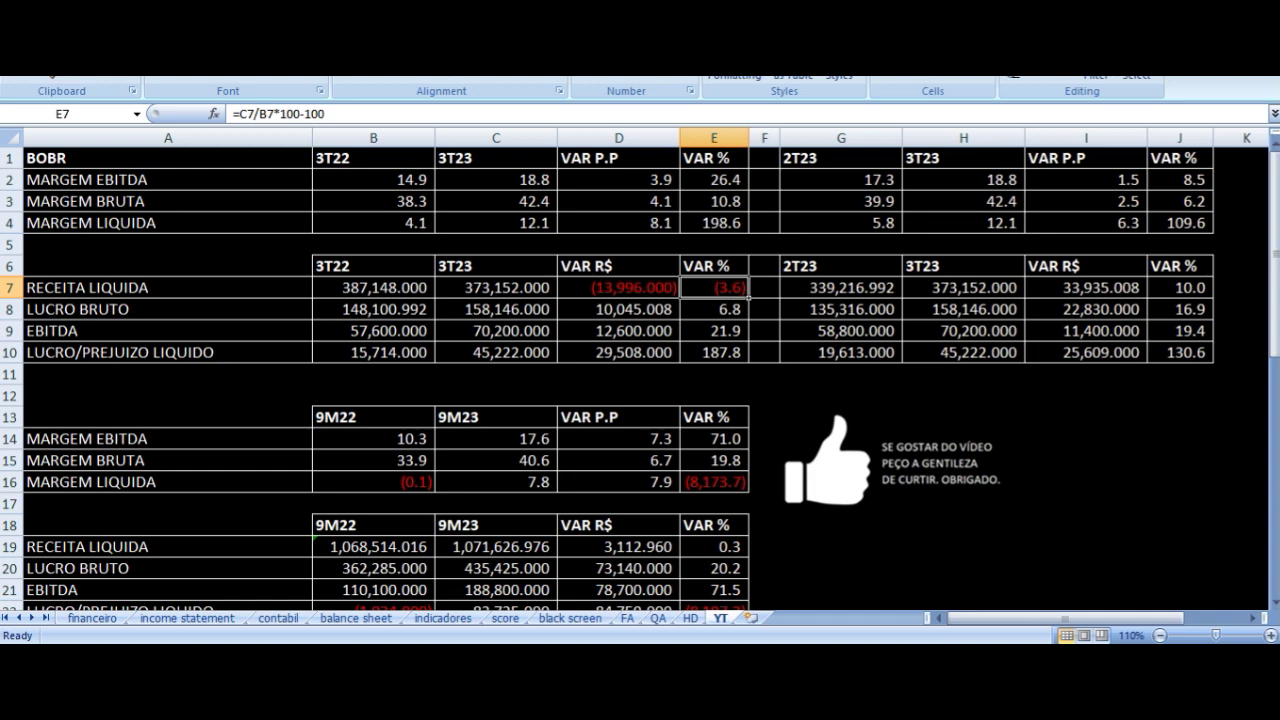
key("Left")
key("Left")
key("Left")
key("Left")
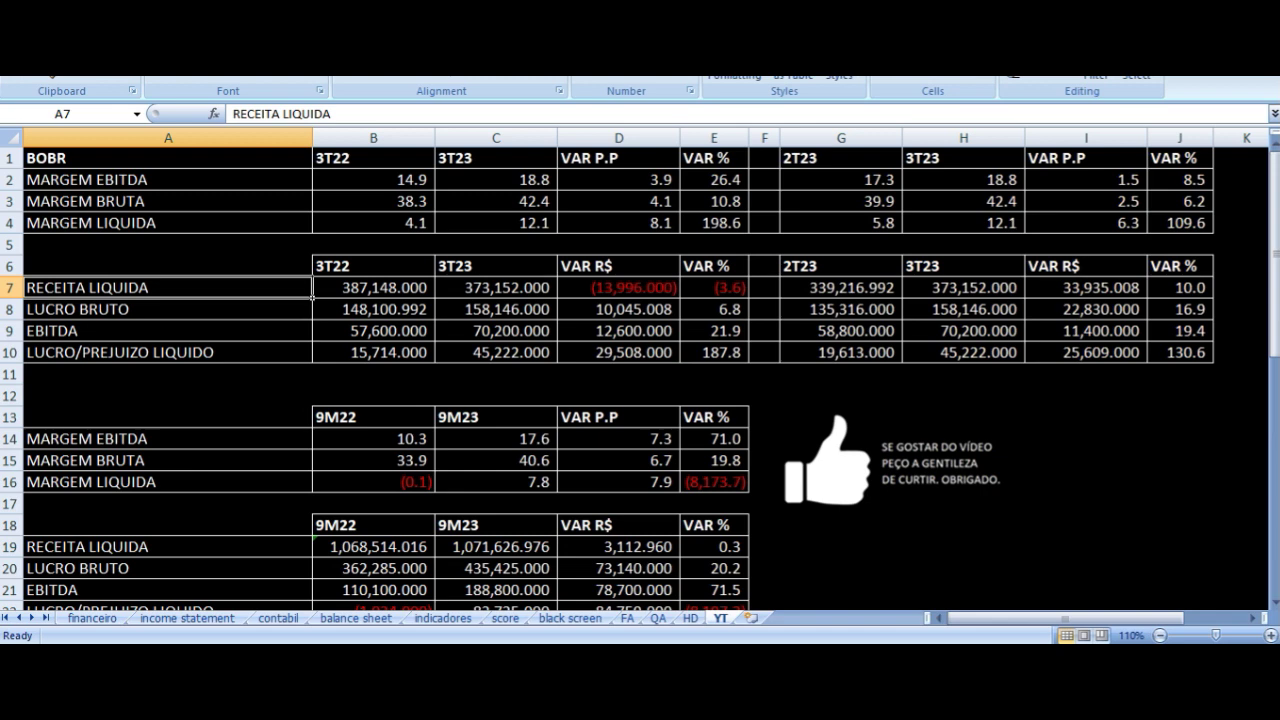
left_click(373, 287)
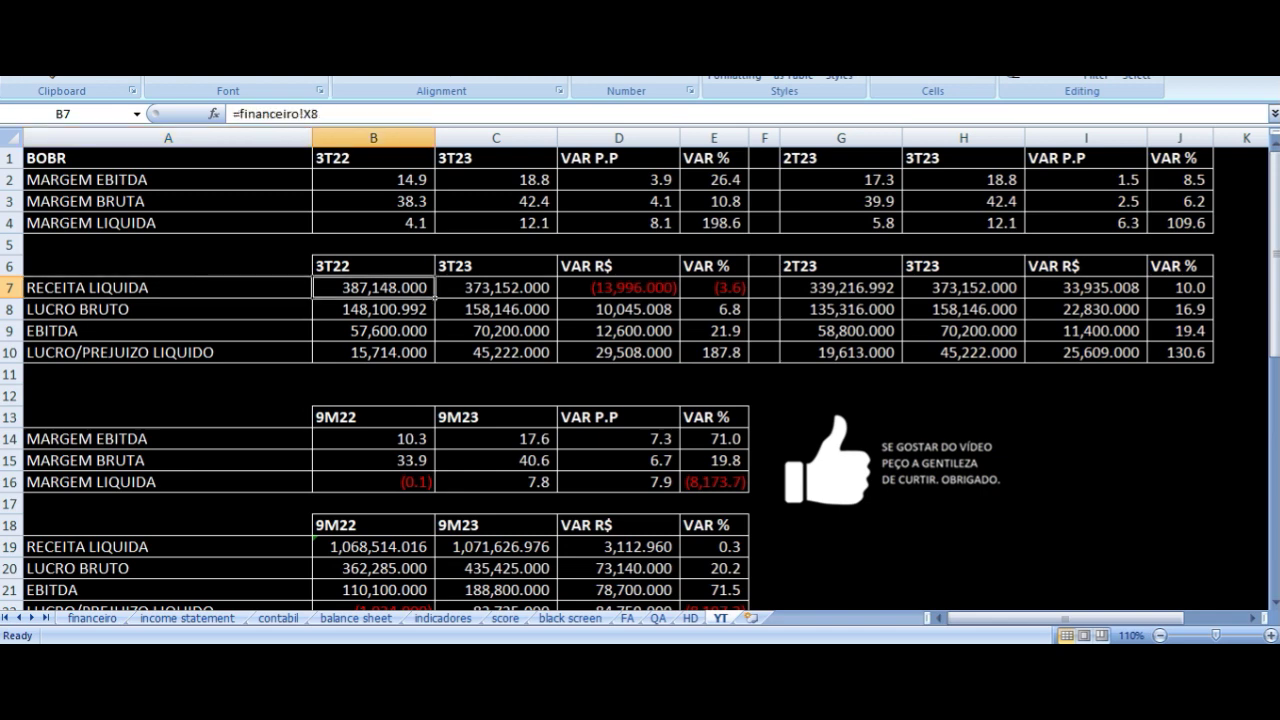
Compare LUCRO BRUTO between 3T22 and 3T23 and check its percentage variation
left_click(168, 309)
left_click(373, 309)
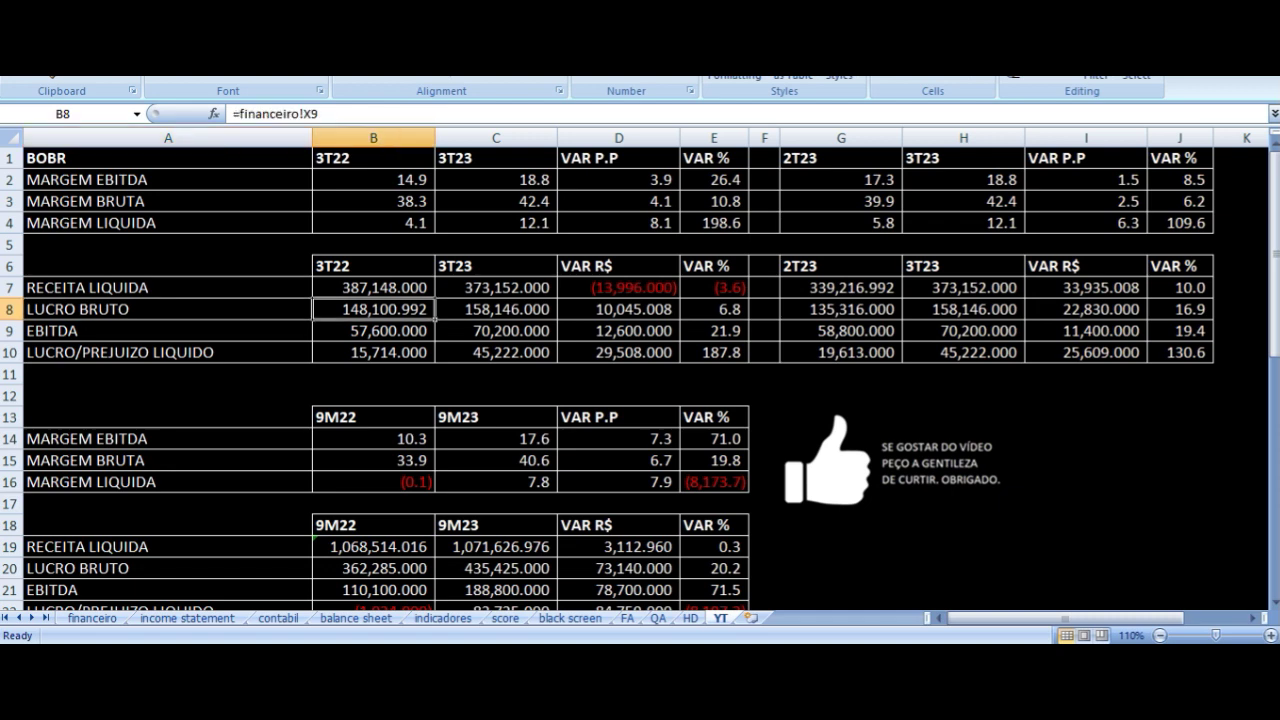
left_click(496, 309)
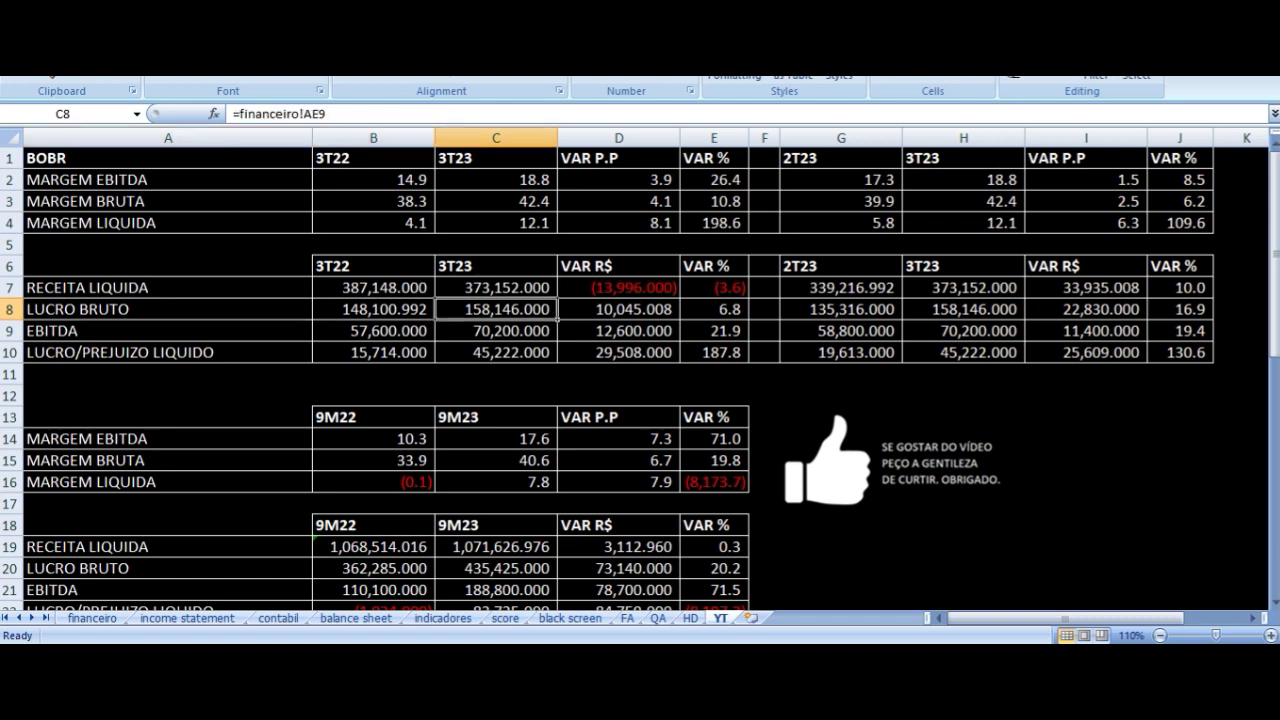
left_click(714, 309)
Compare EBITDA in reais between 3T22 and 3T23, including its percentage variation
left_click(619, 330)
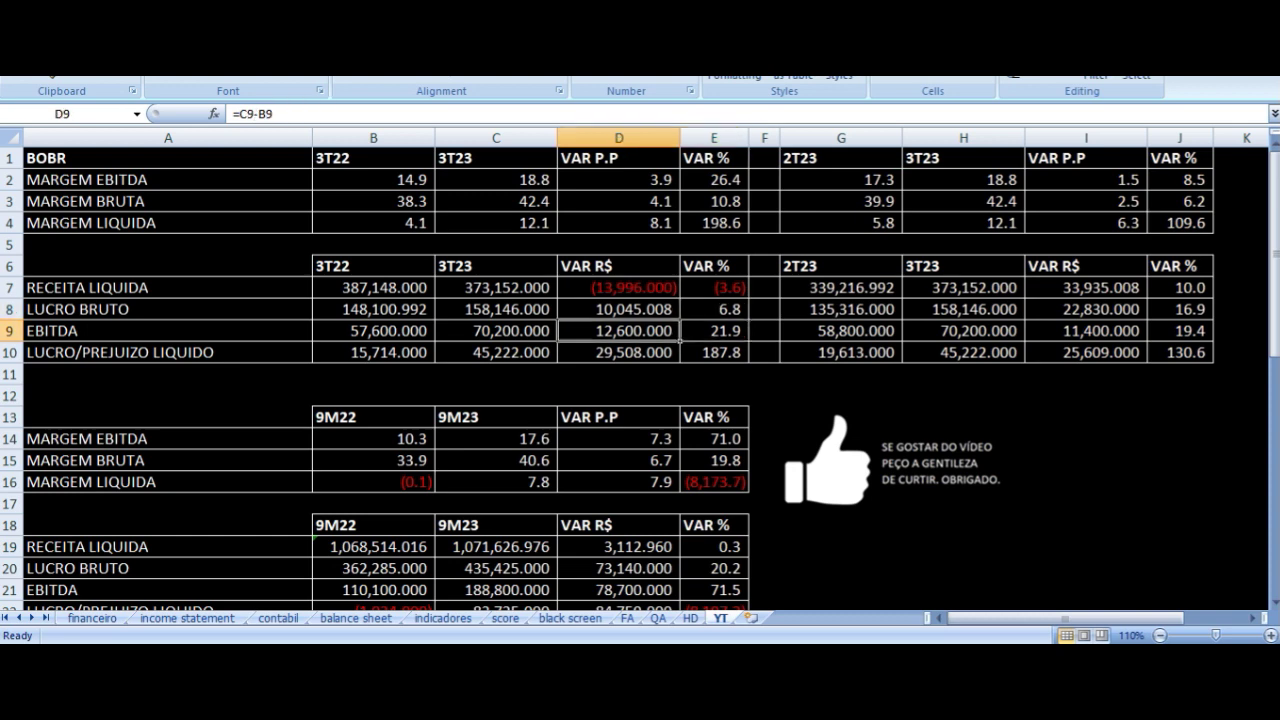
left_click(168, 330)
left_click(374, 330)
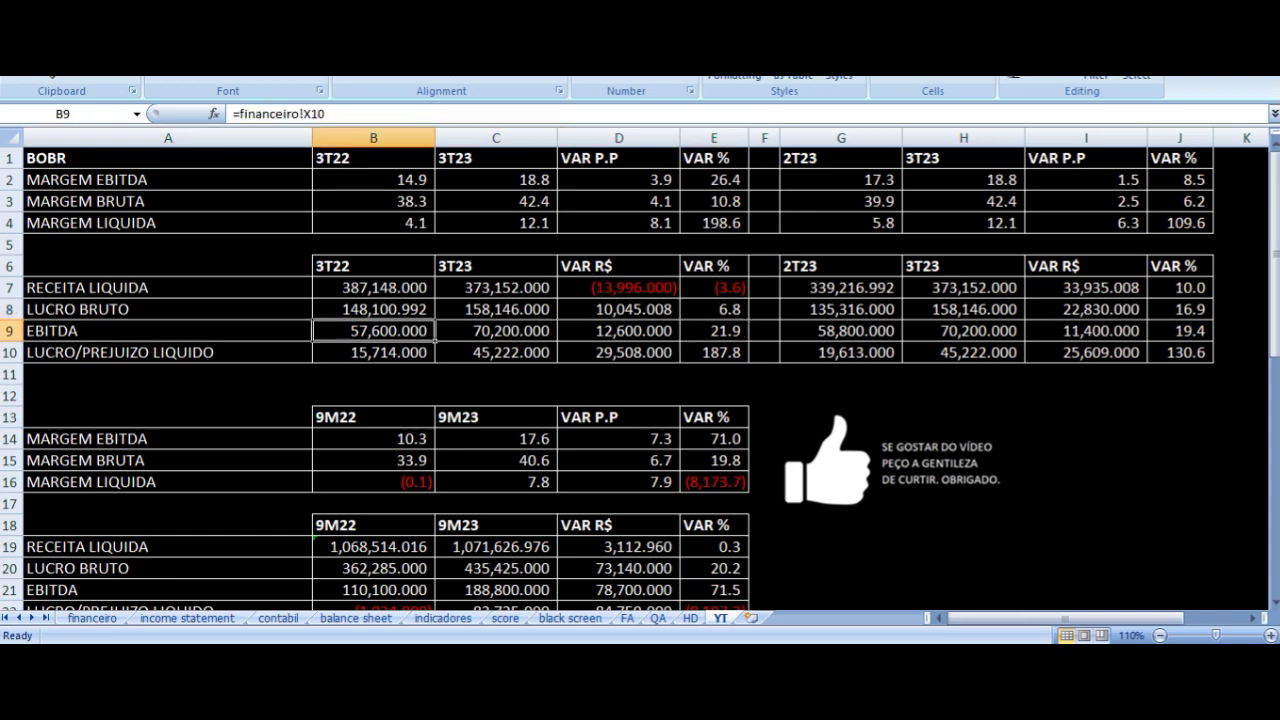
left_click(496, 330)
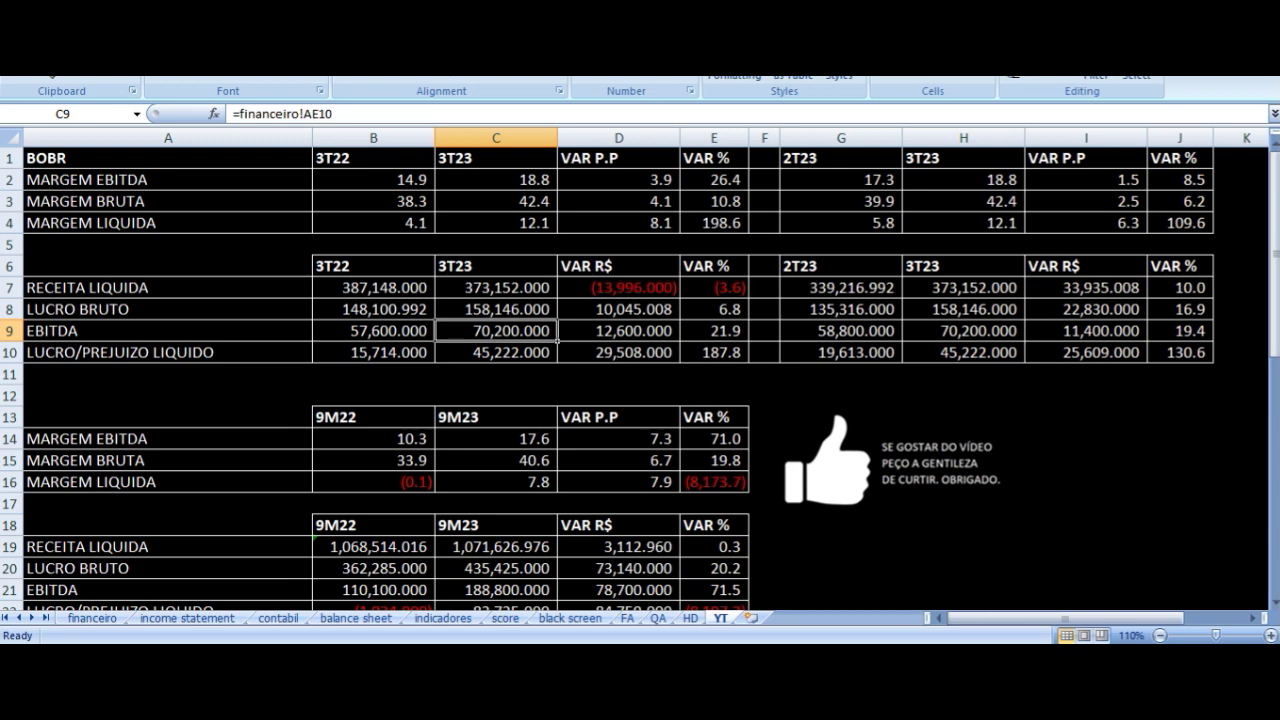
left_click(714, 330)
Inspect the LUCRO/PREJUIZO LIQUIDO values for 3T22 and 3T23
key("Down")
key("Left")
key("Left")
key("Left")
key("Left")
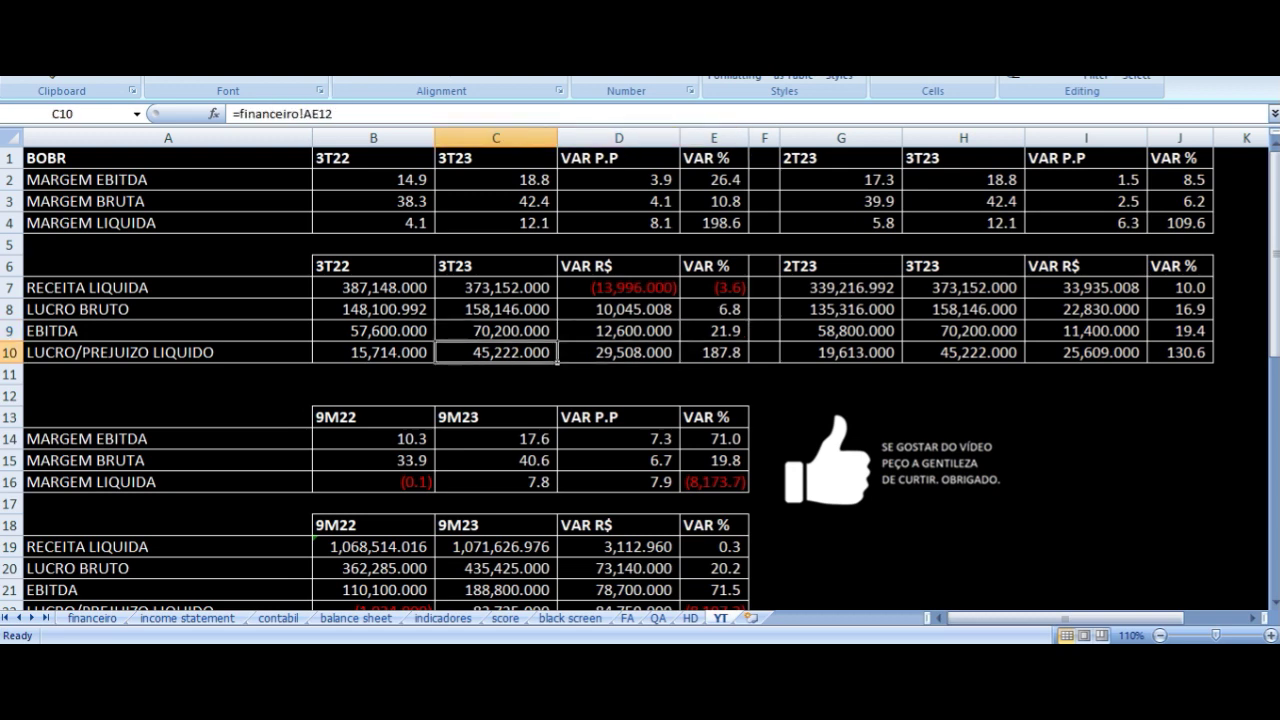
left_click(373, 352)
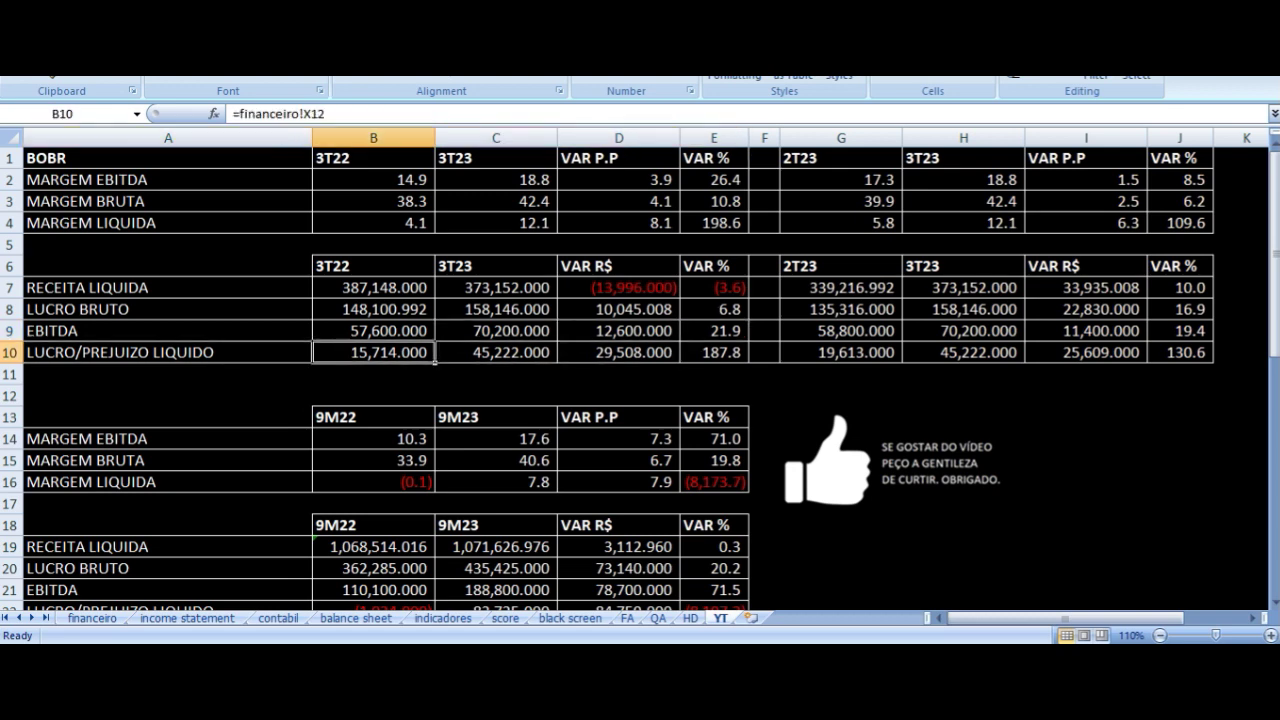
left_click(496, 352)
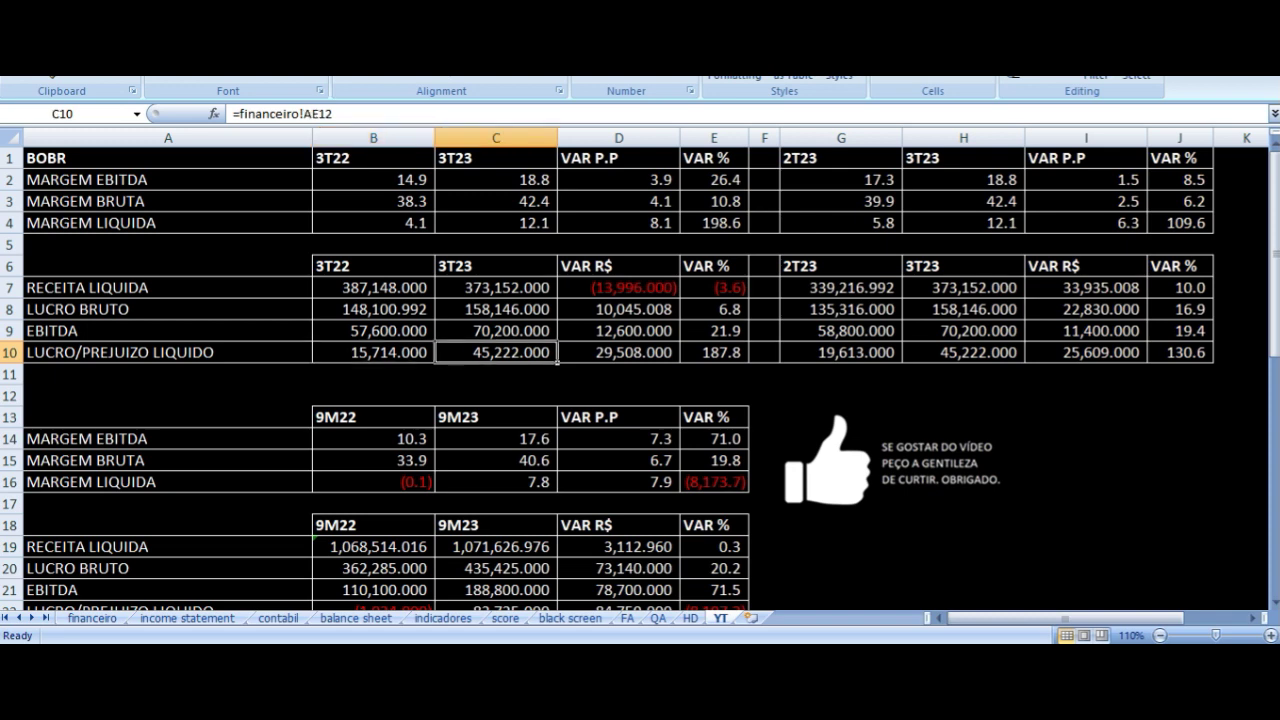
Check the VAR R$ cells of RECEITA LIQUIDA and LUCRO BRUTO in the 3T22 to 3T23 comparison
key("Up")
key("Up")
key("Up")
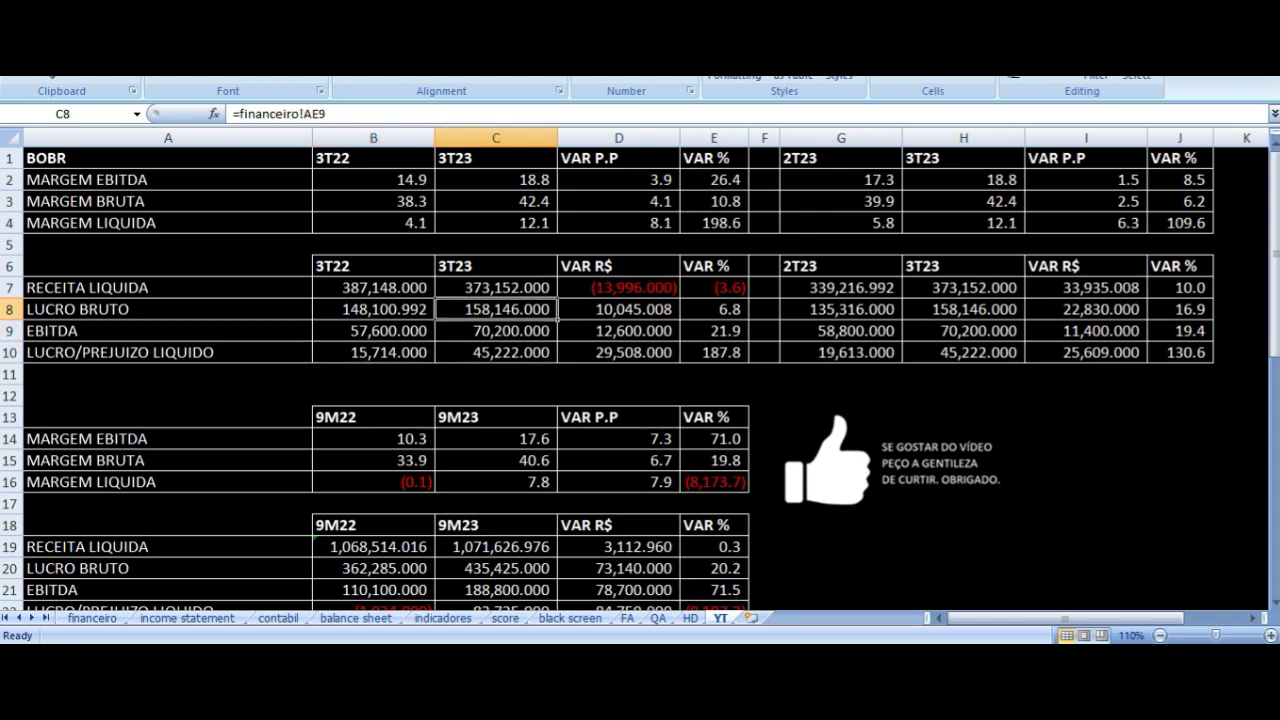
key("Right")
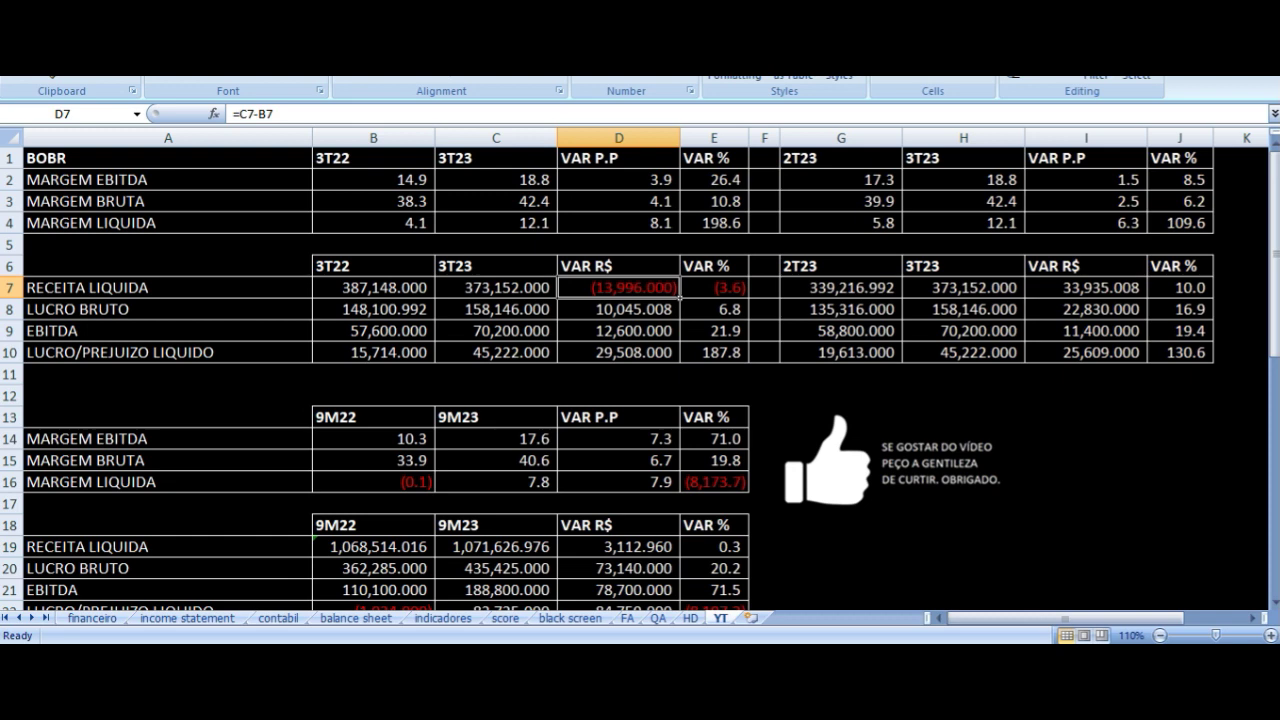
key("Down")
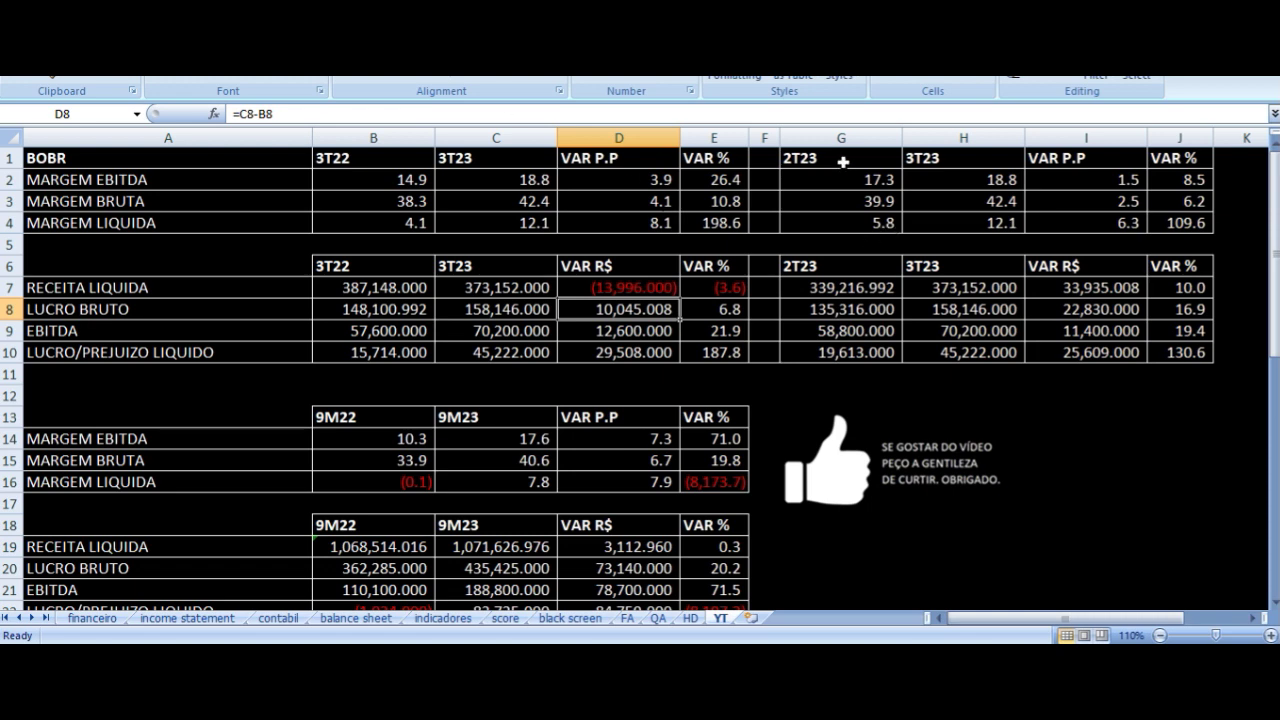
Examine MARGEM EBITDA in the 2T23 versus 3T23 comparison, including the percentage-point variation
left_click(843, 162)
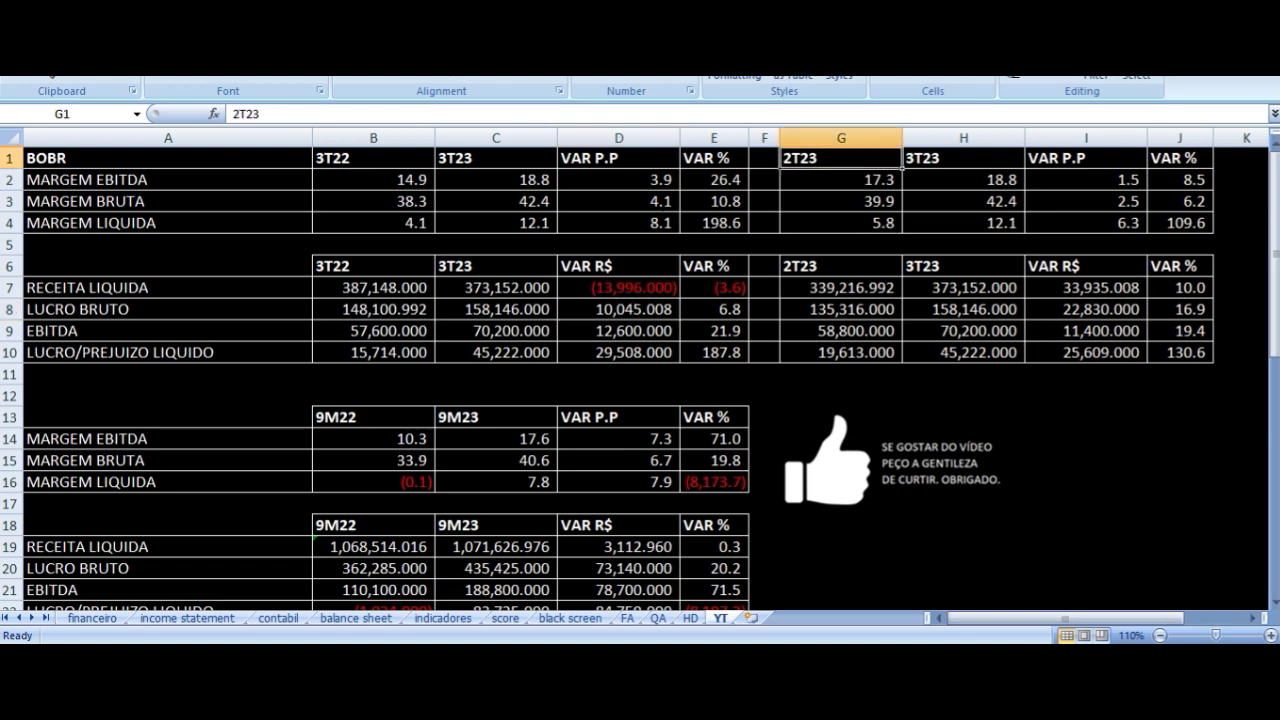
left_click(963, 158)
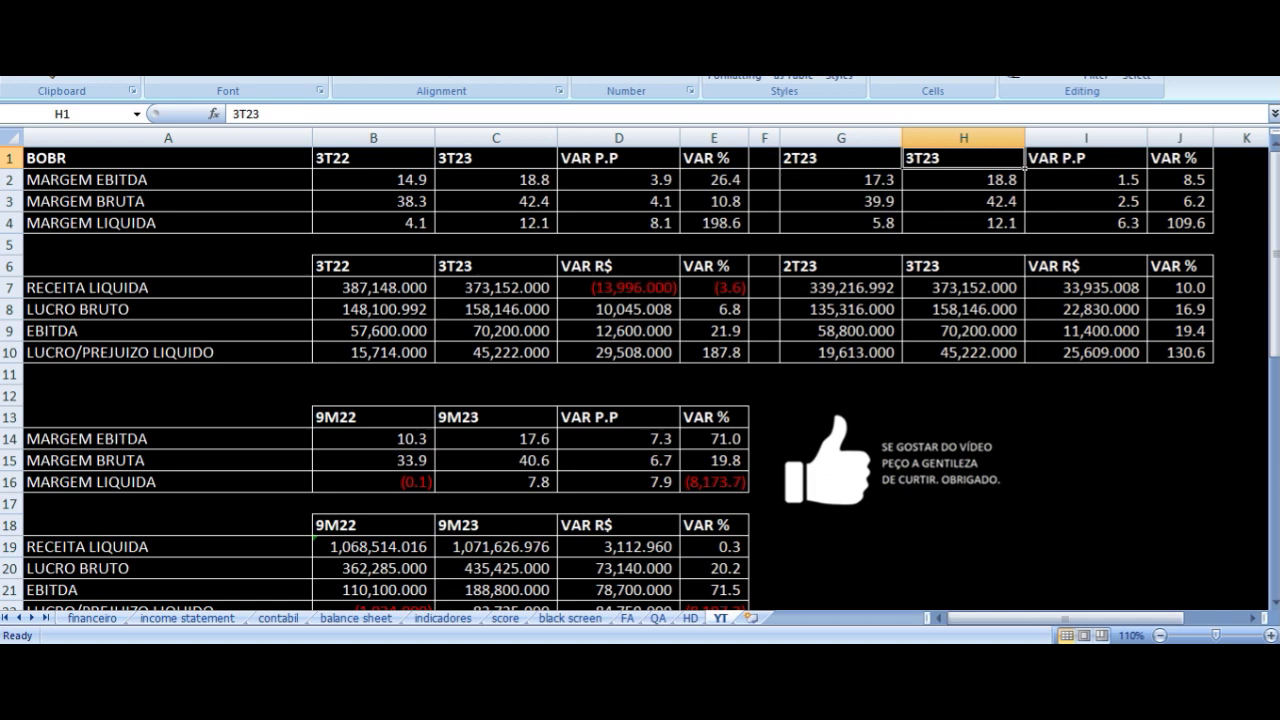
left_click(963, 179)
left_click(841, 179)
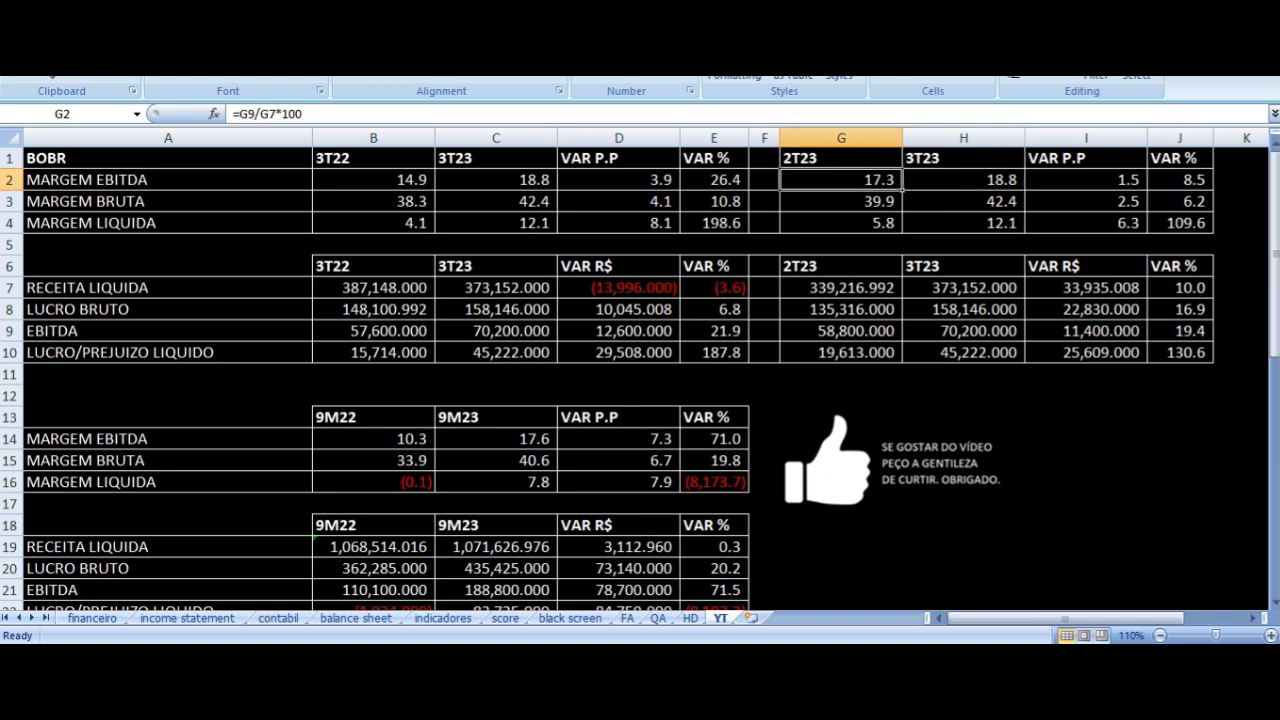
left_click(963, 179)
left_click(1086, 179)
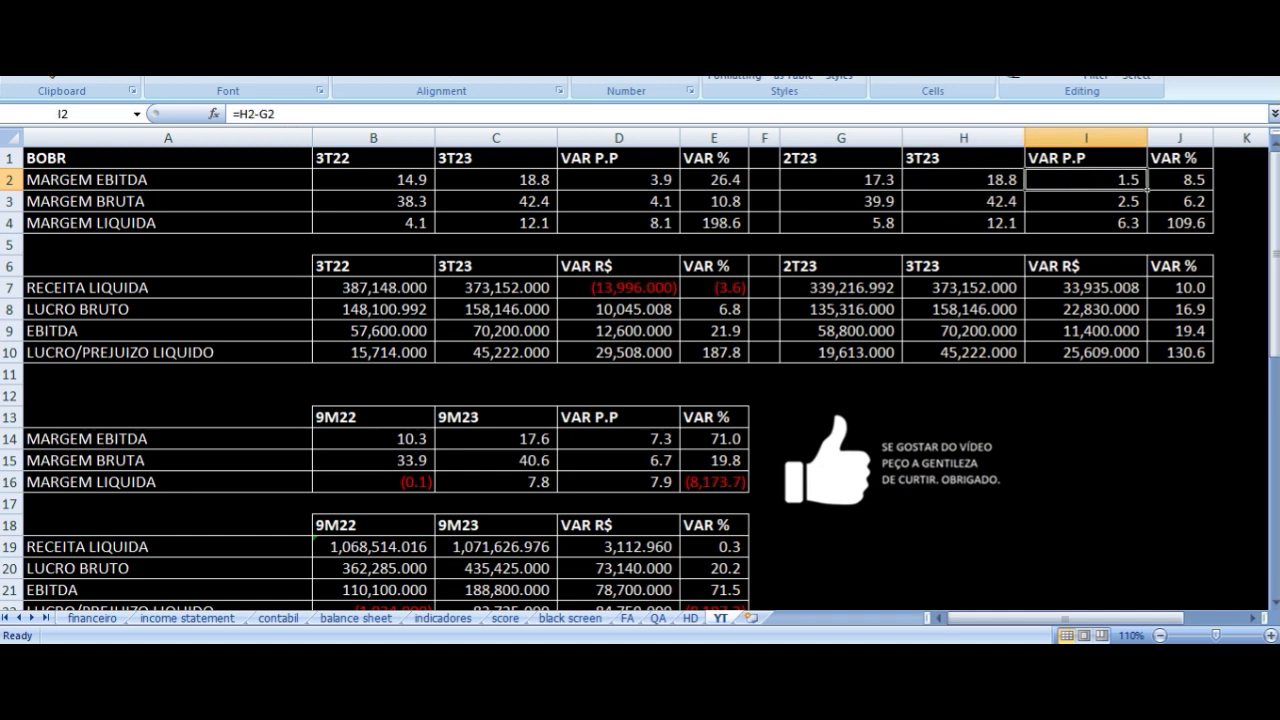
Examine MARGEM BRUTA for 2T23 and 3T23 and its percentage-point variation
key("Down")
key("Left")
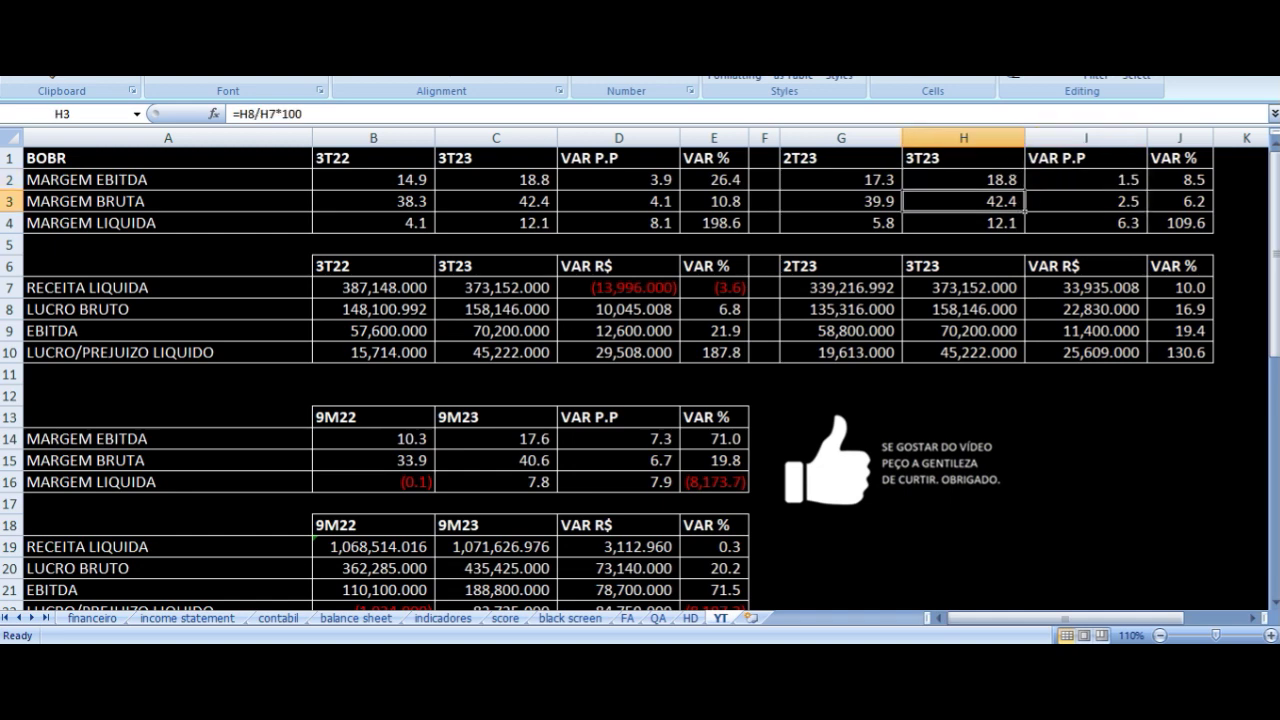
key("Left")
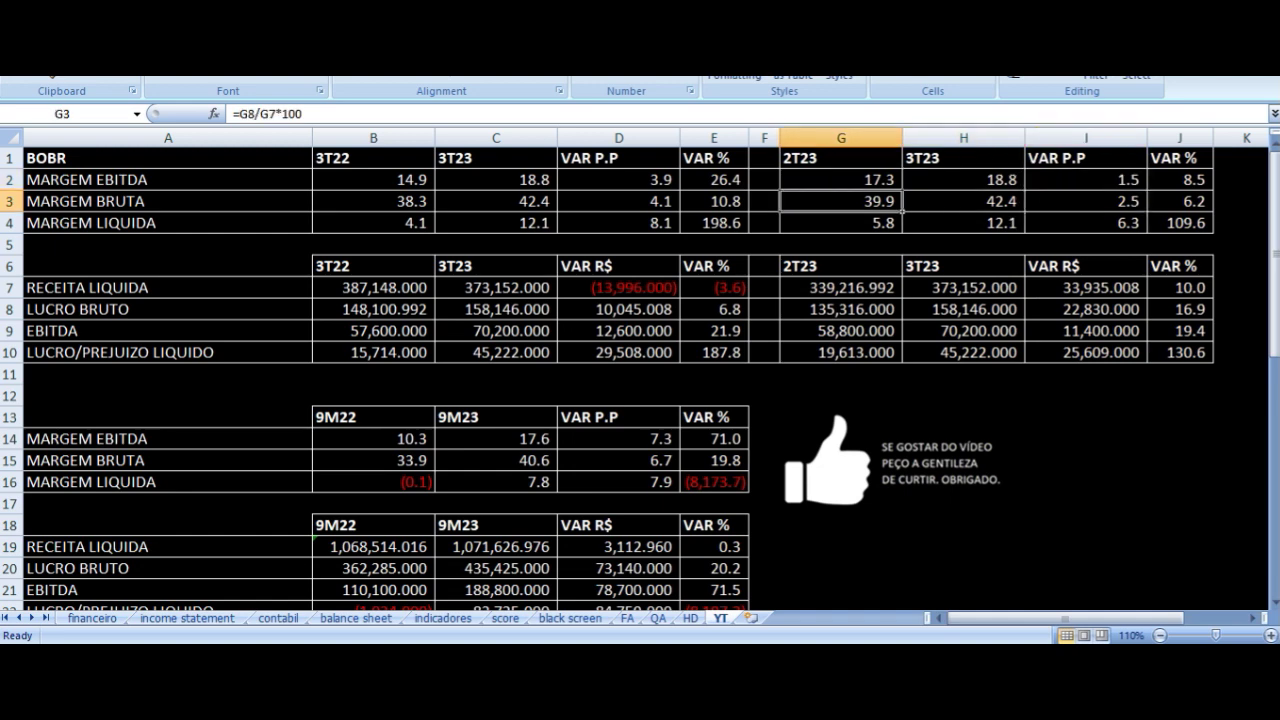
left_click(963, 201)
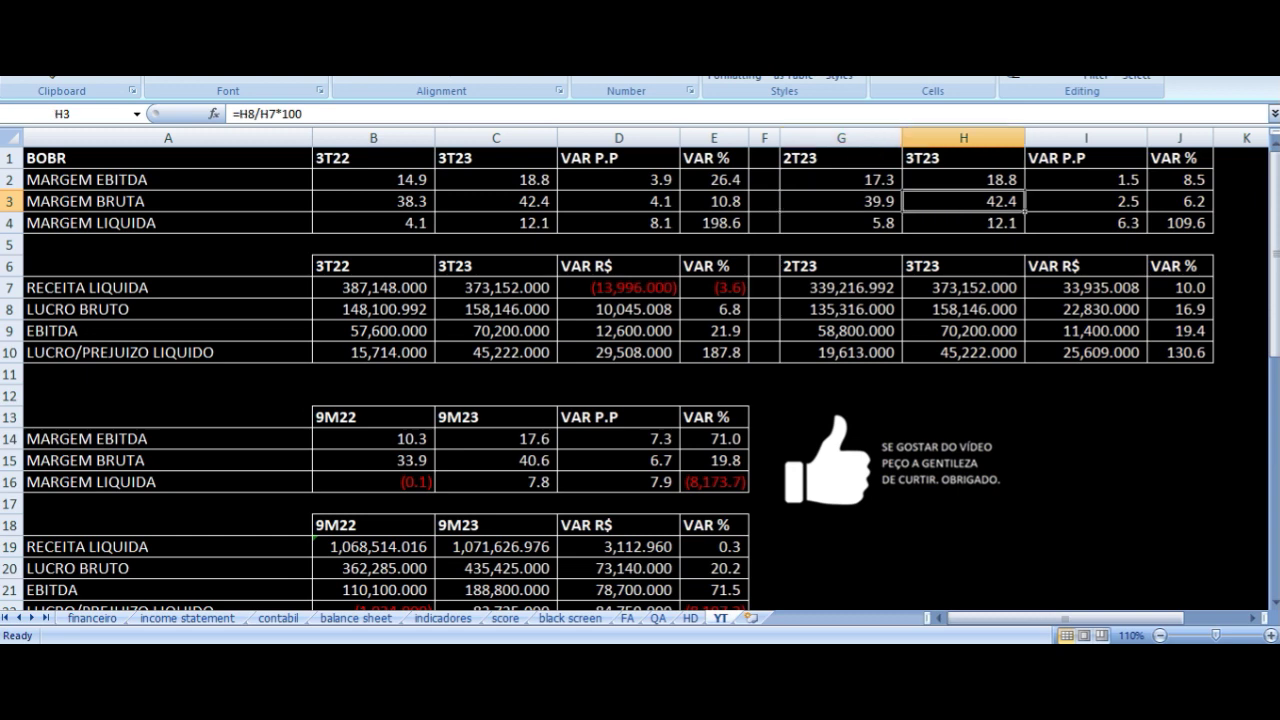
left_click(1086, 201)
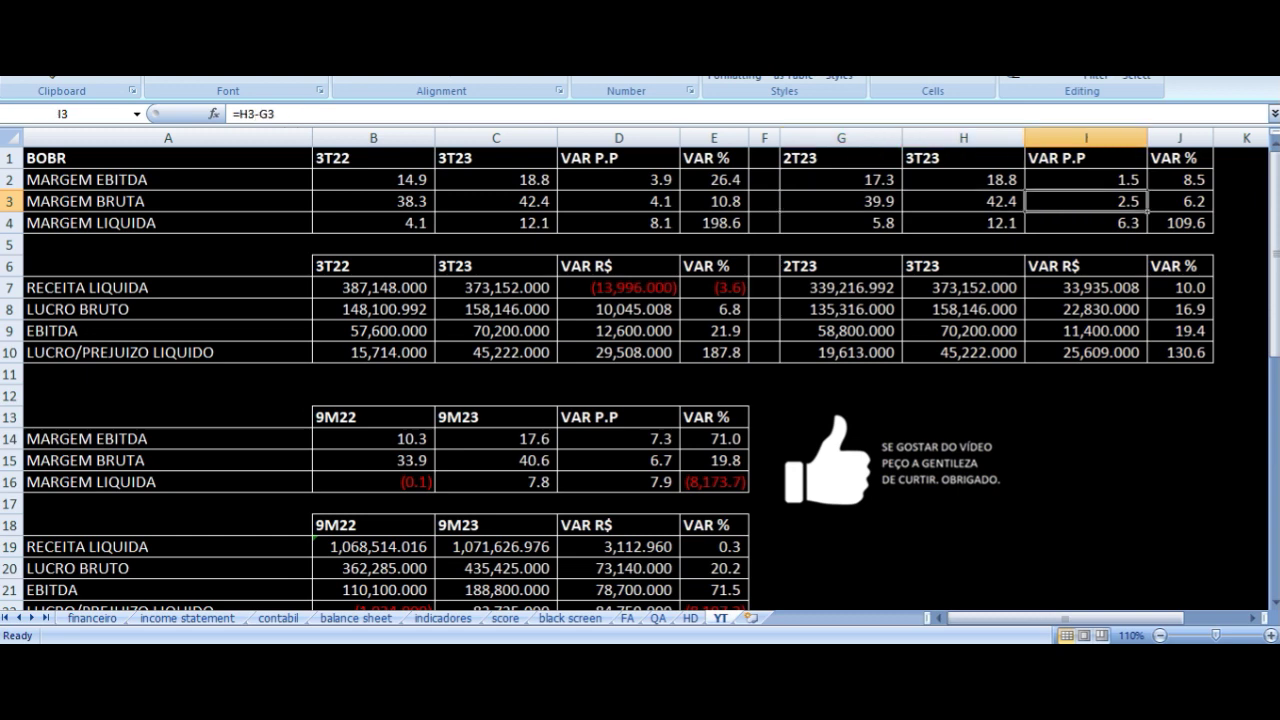
Examine MARGEM LIQUIDA for 2T23 and 3T23 and its percentage-point variation
left_click(963, 223)
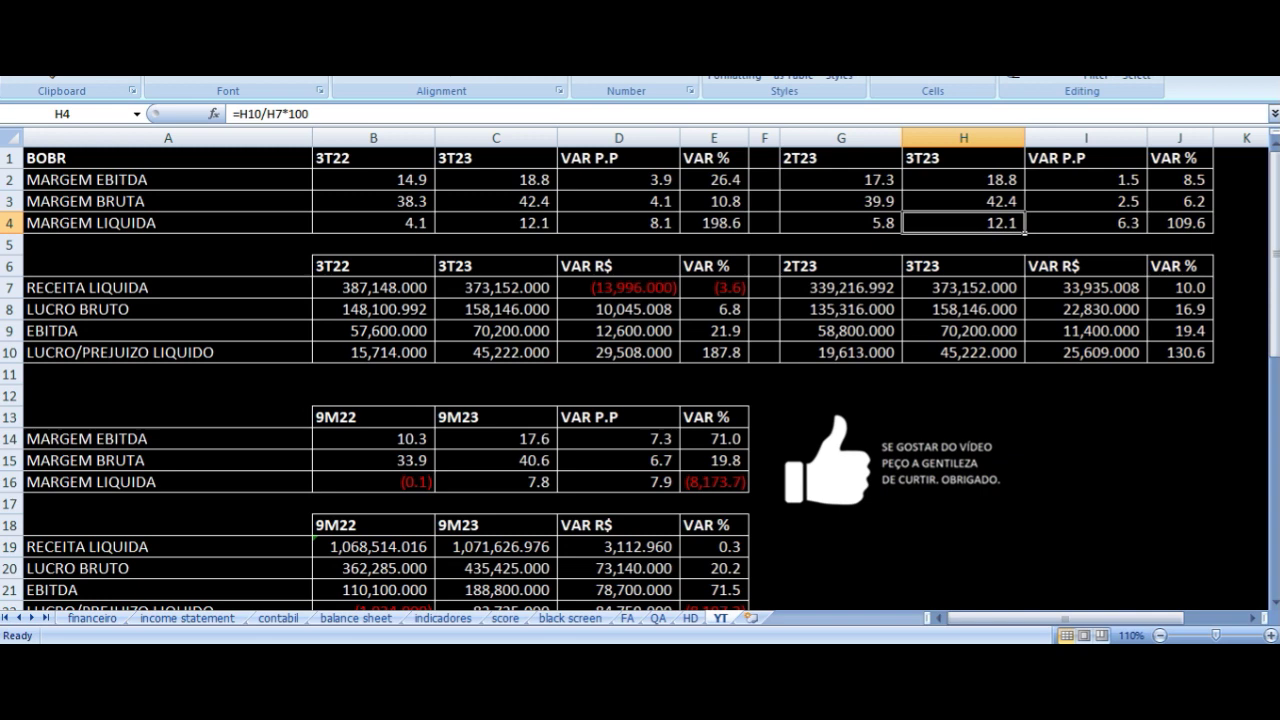
left_click(841, 223)
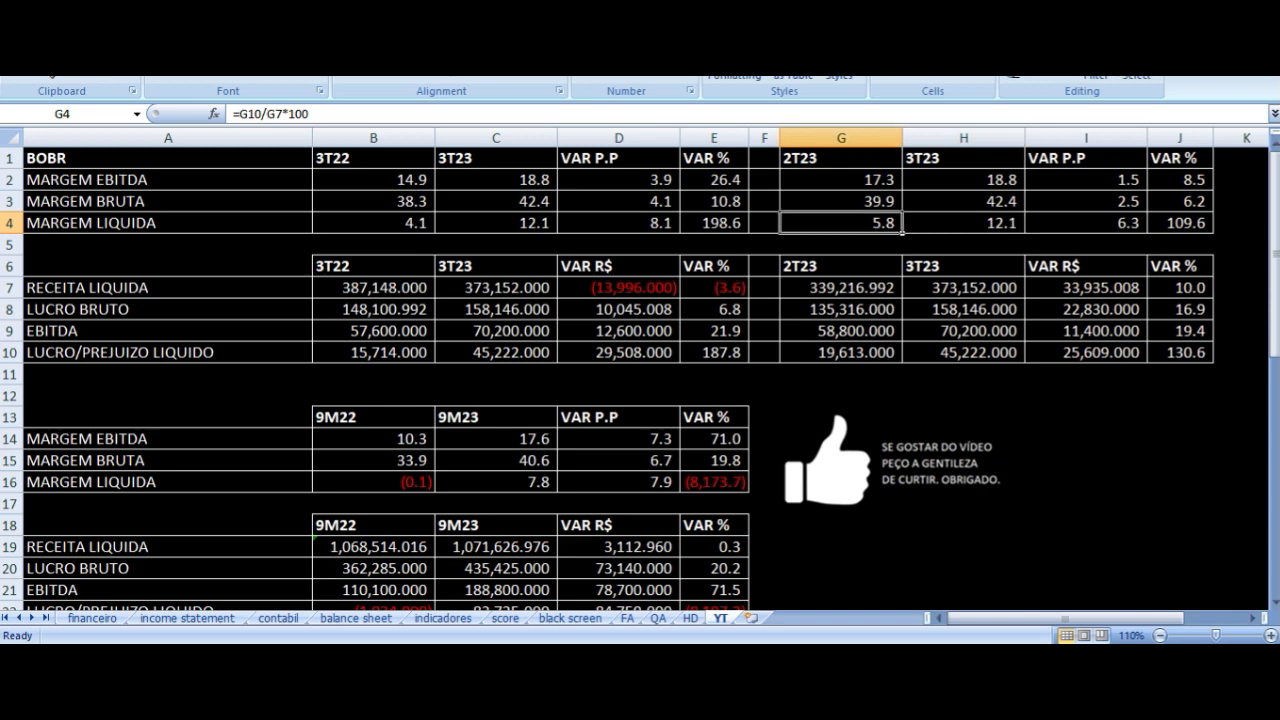
left_click(963, 223)
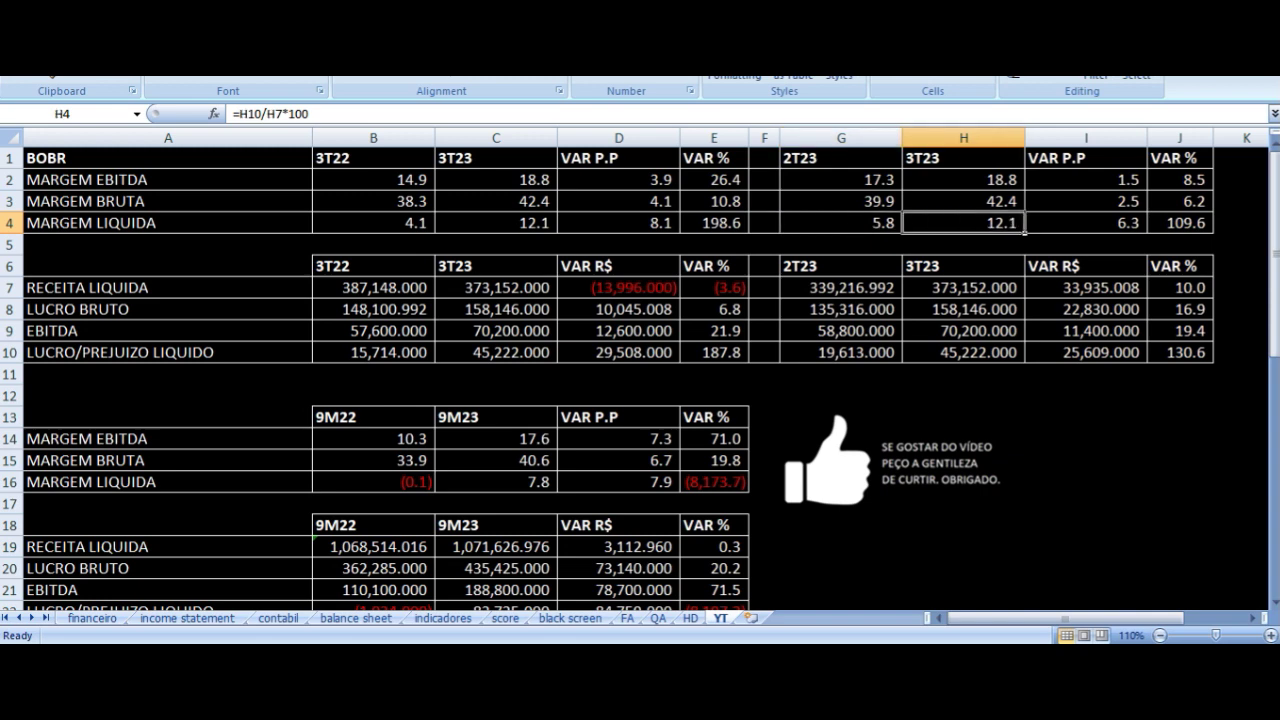
left_click(1086, 223)
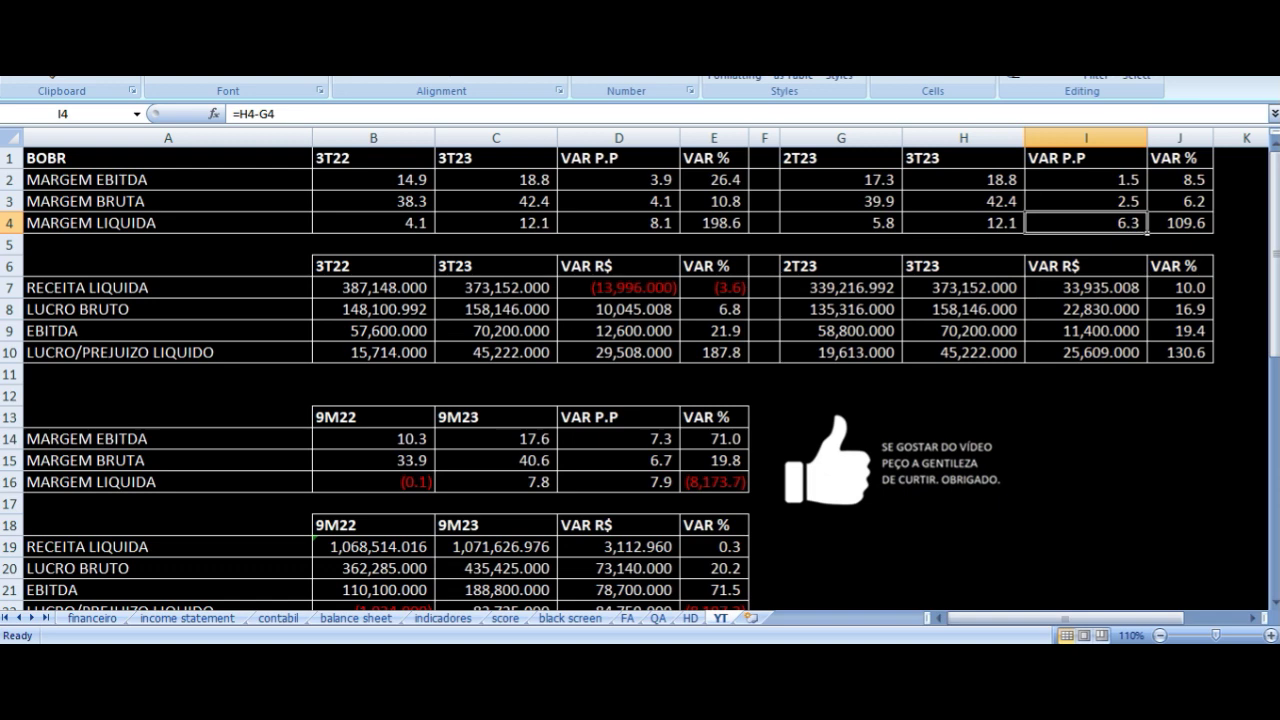
Inspect RECEITA LIQUIDA in the 2T23 versus 3T23 comparison, through to its VAR R$ and VAR % cells
key("Up")
key("Up")
key("Left")
key("Left")
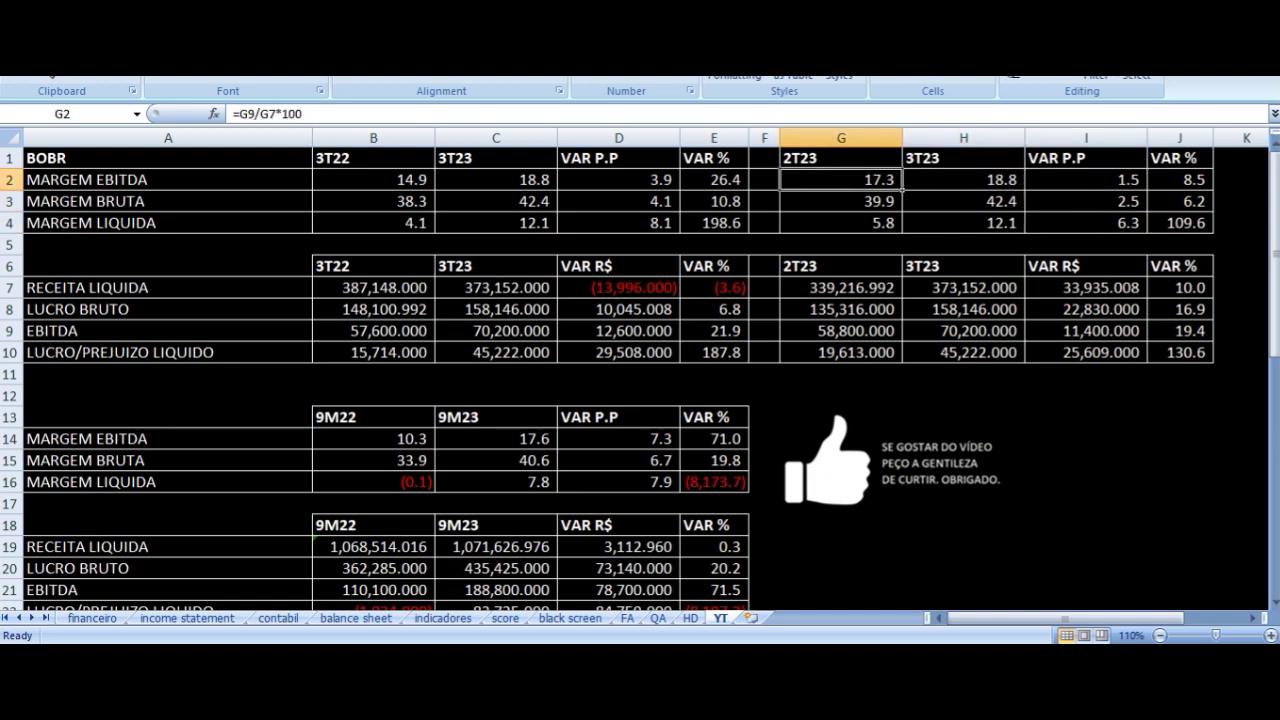
key("Down")
key("Down")
key("Down")
key("Down")
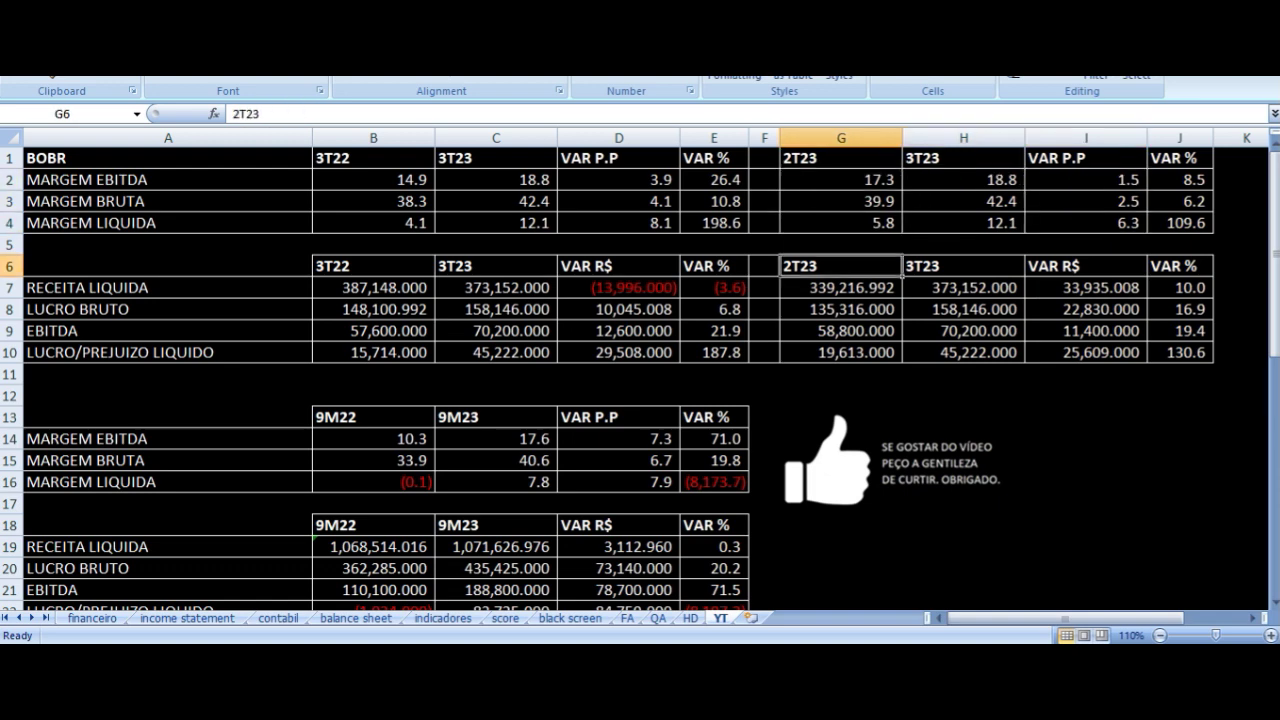
key("Down")
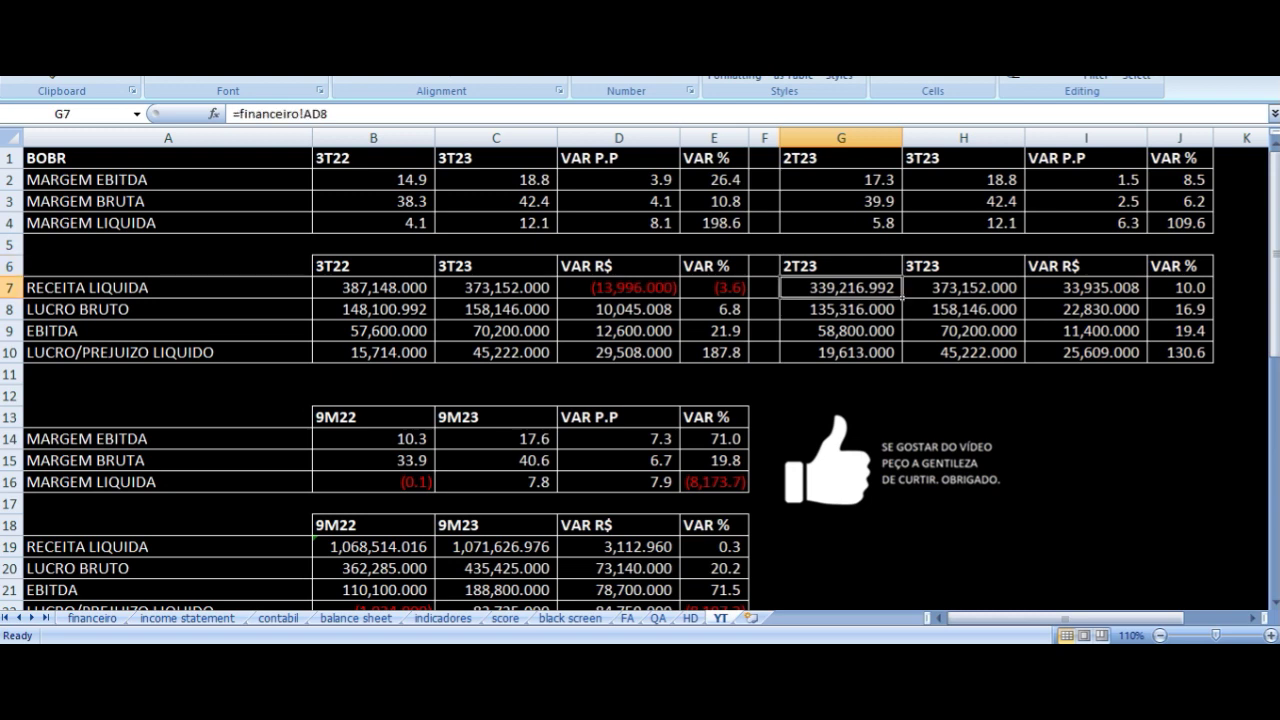
key("Right")
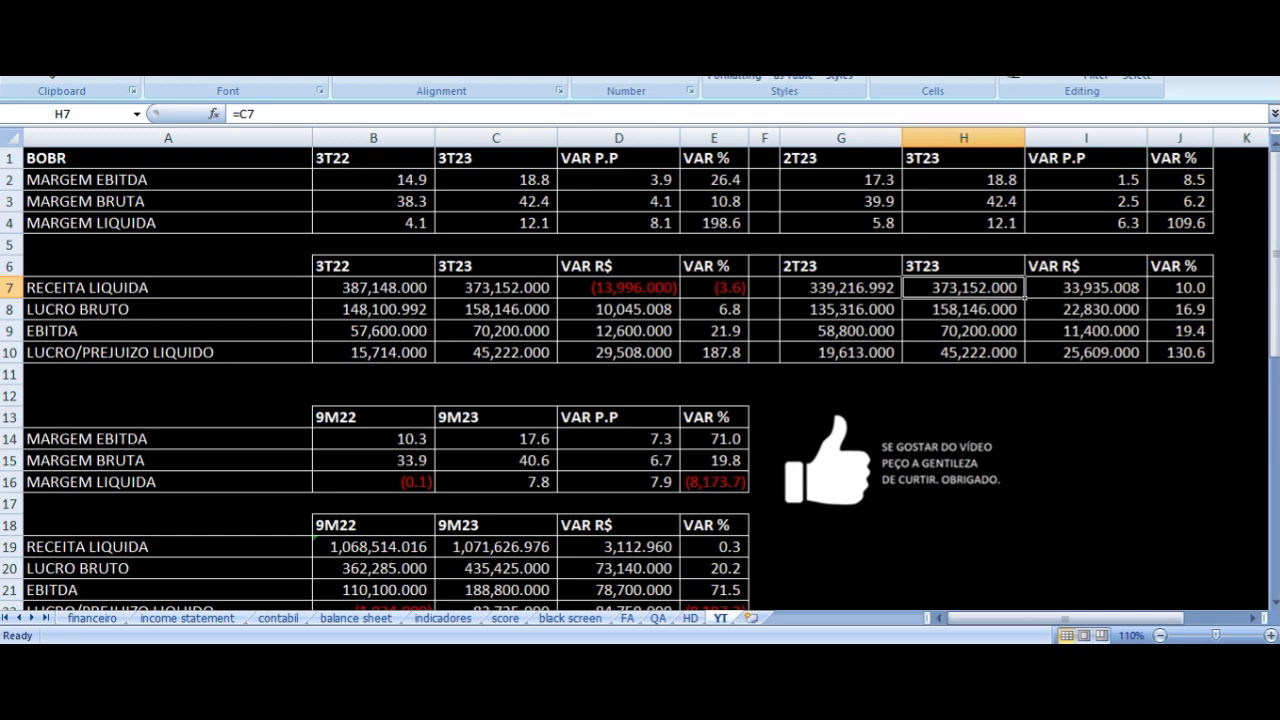
key("Right")
key("Right")
Compare the RECEITA LIQUIDA VAR % of the 3T22 to 3T23 block with that of the 2T23 to 3T23 block
key("Left")
key("Left")
key("Left")
key("Left")
key("Left")
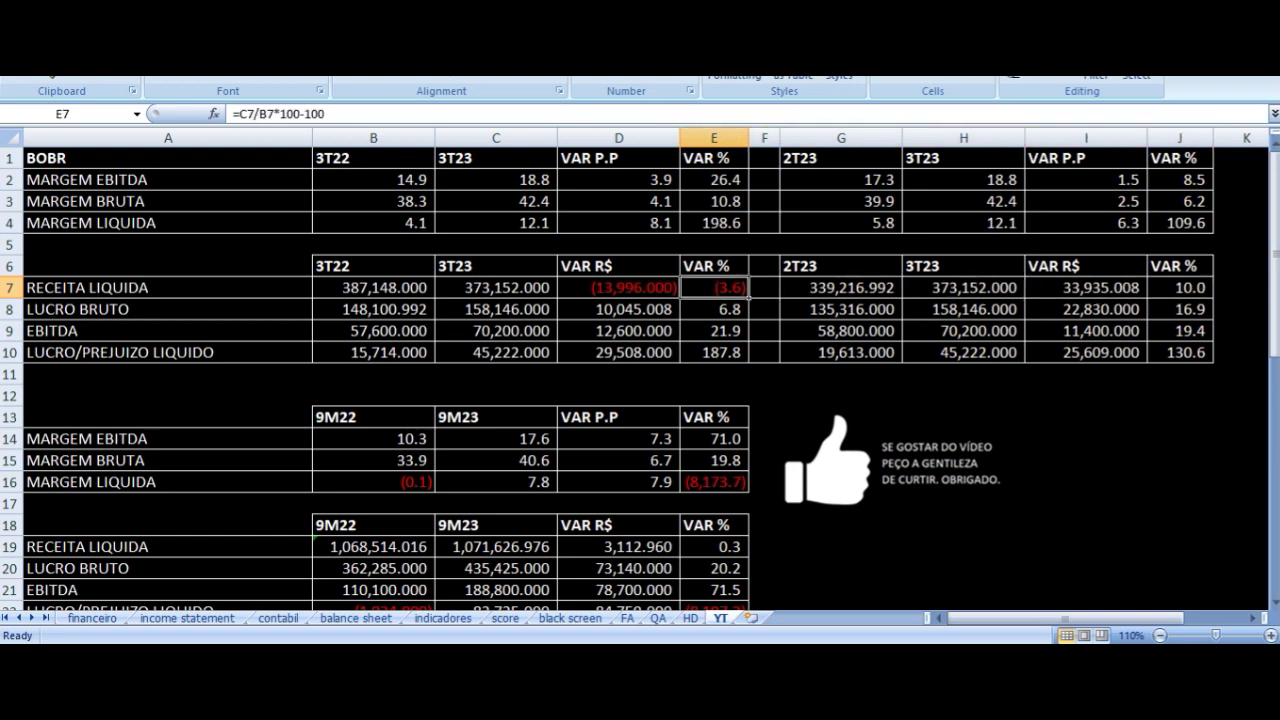
key("Right")
key("Right")
key("Right")
key("Right")
key("Right")
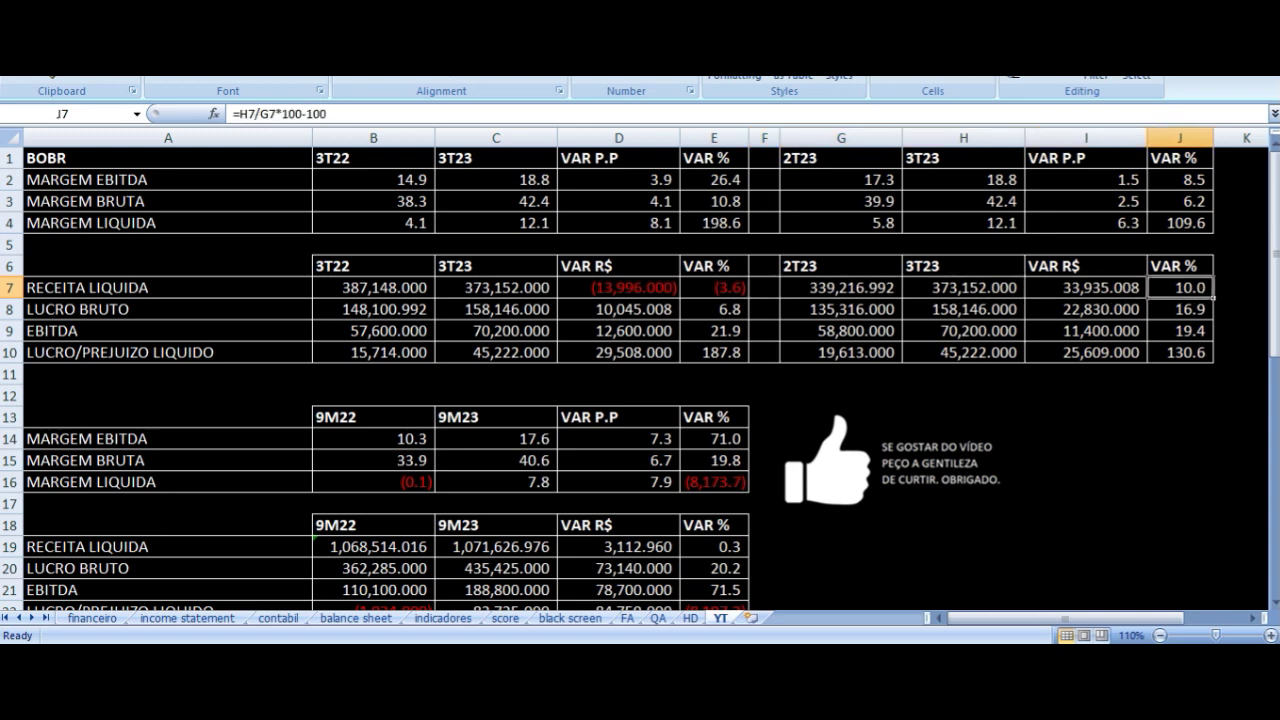
Examine LUCRO BRUTO for 2T23 and 3T23 and its percentage variation
key("Left")
key("Left")
key("Left")
key("Down")
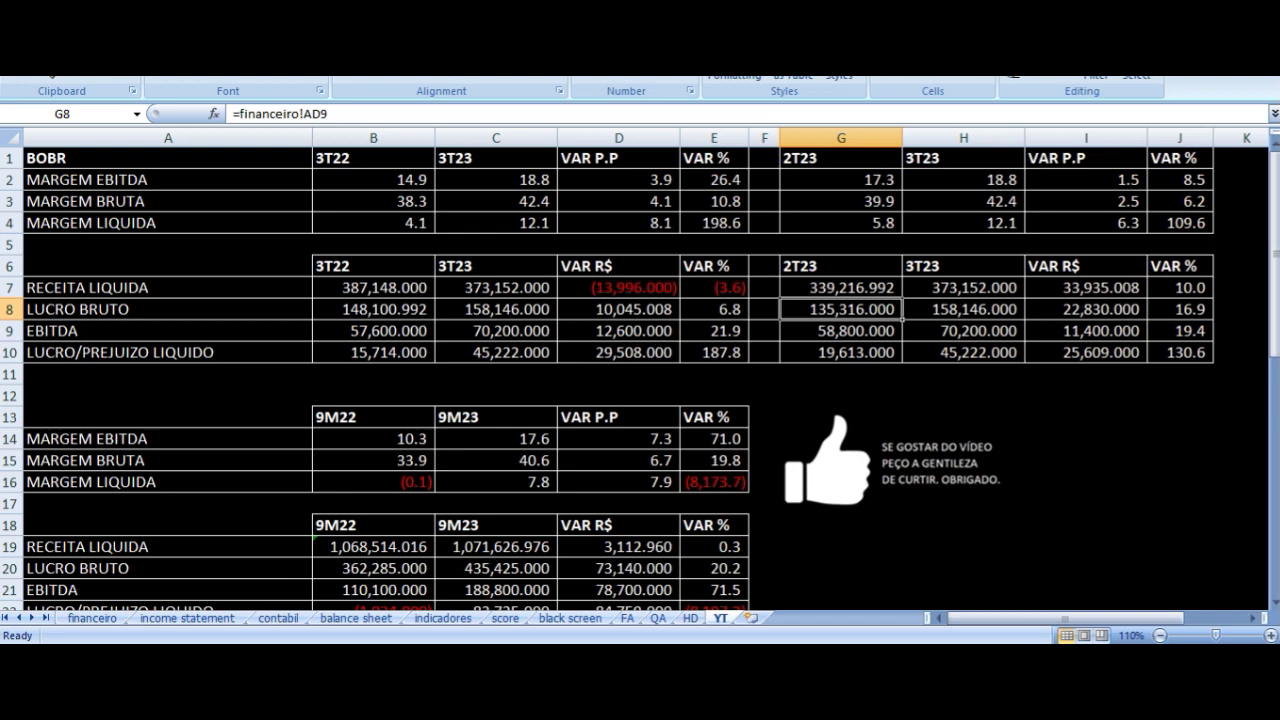
key("Right")
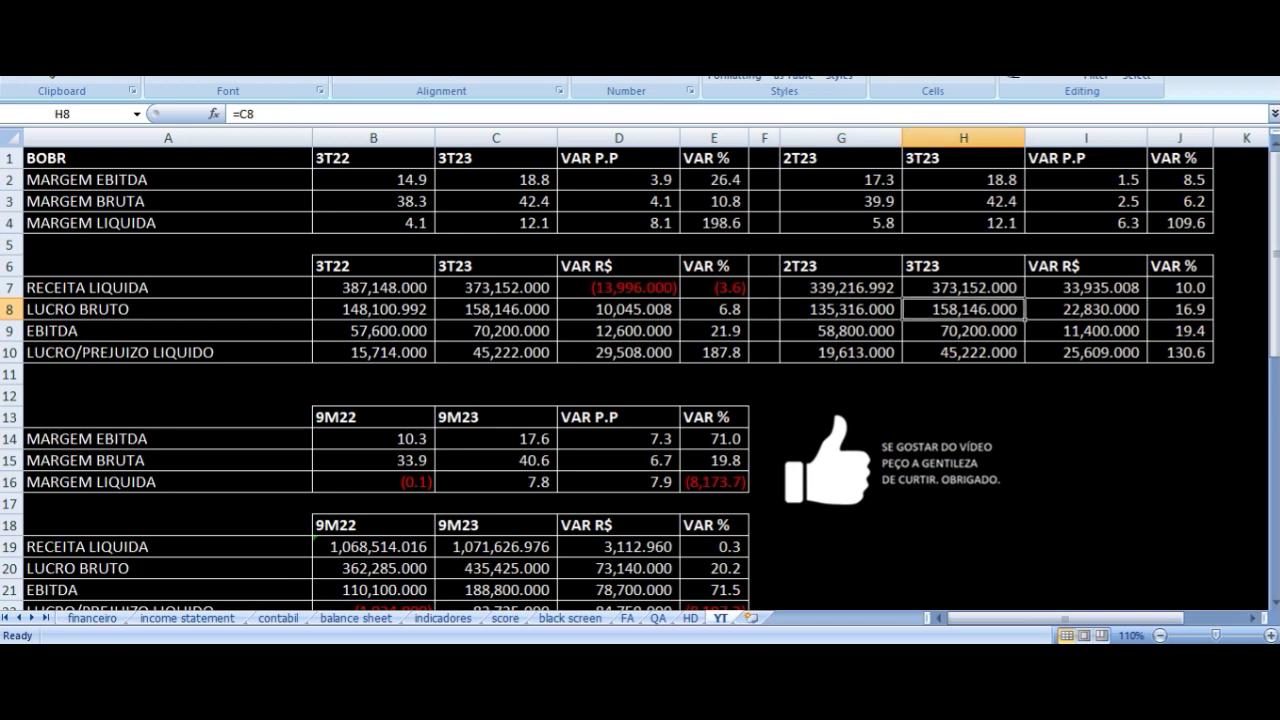
key("Right")
key("Right")
Inspect EBITDA for 2T23 and 3T23, including its VAR % and VAR R$ cells
key("Down")
key("Left")
key("Left")
key("Left")
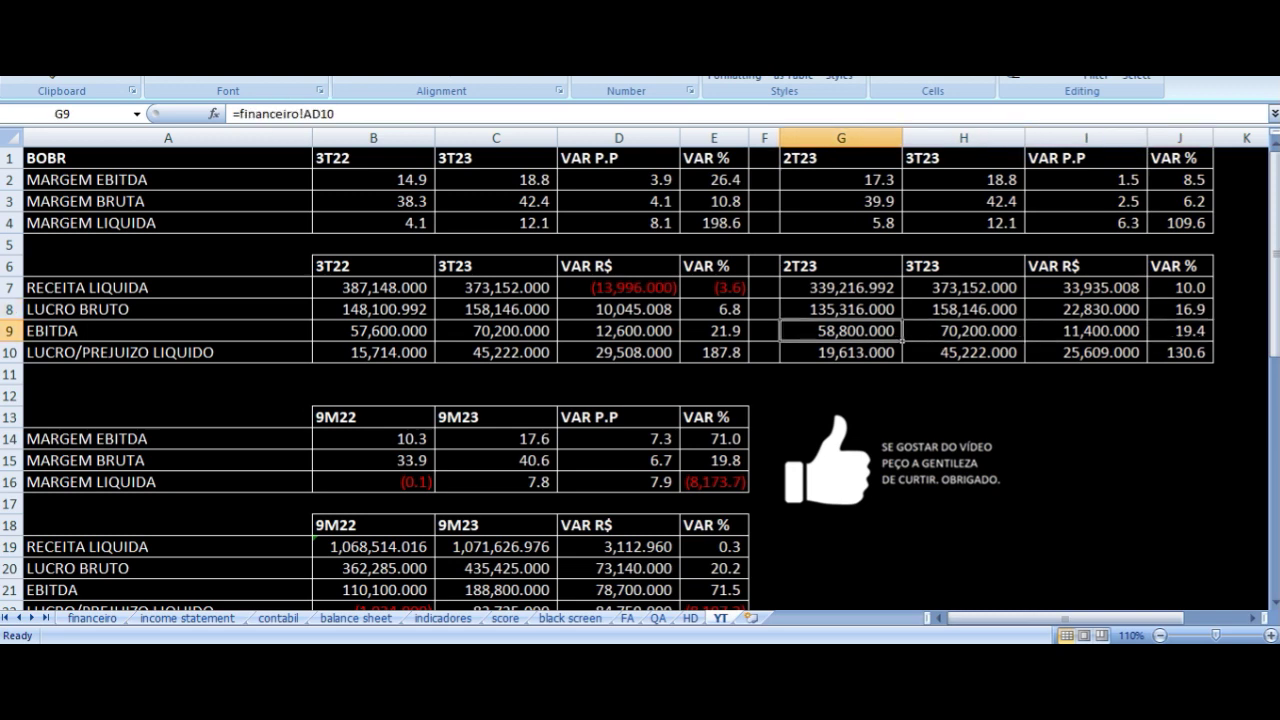
key("Right")
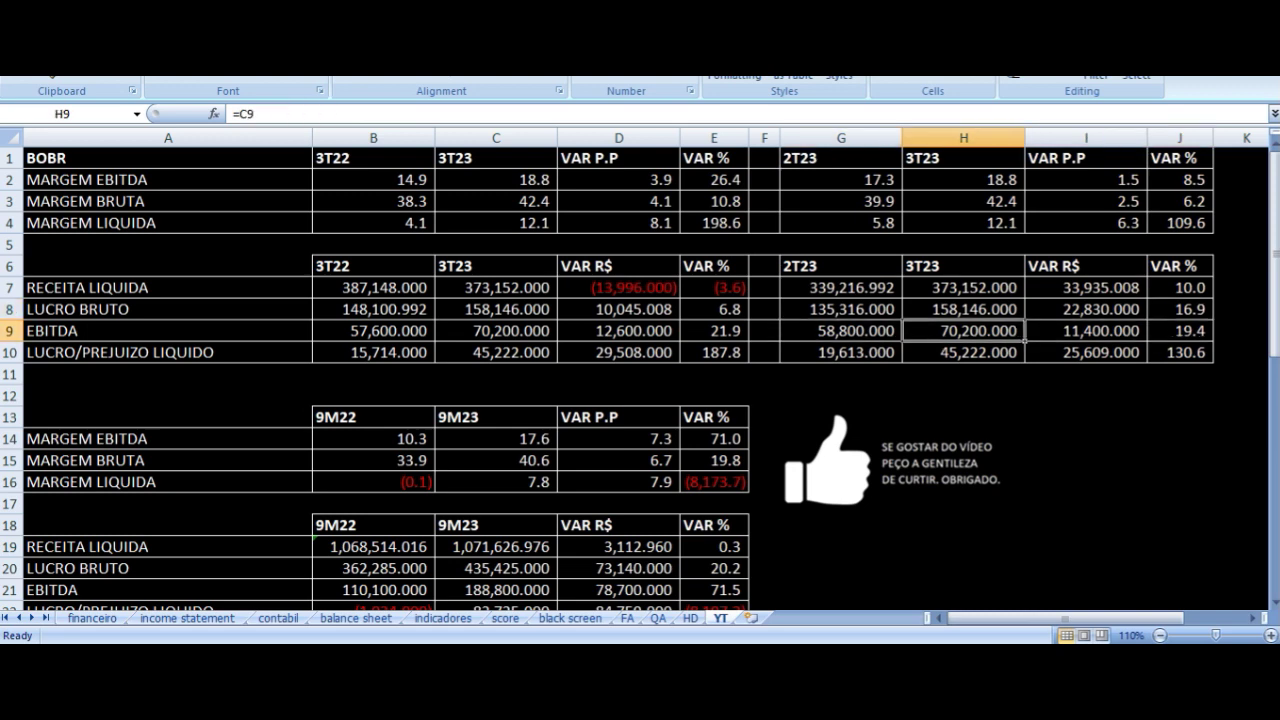
key("Right")
key("Right")
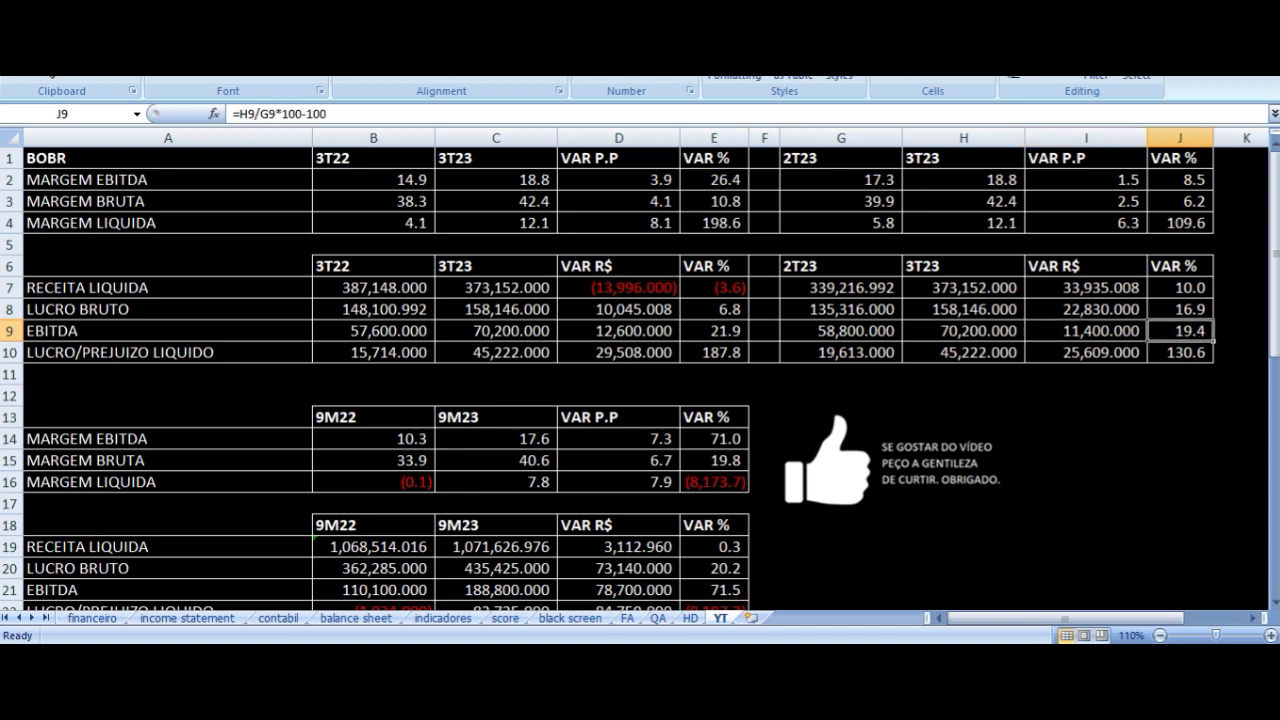
key("Left")
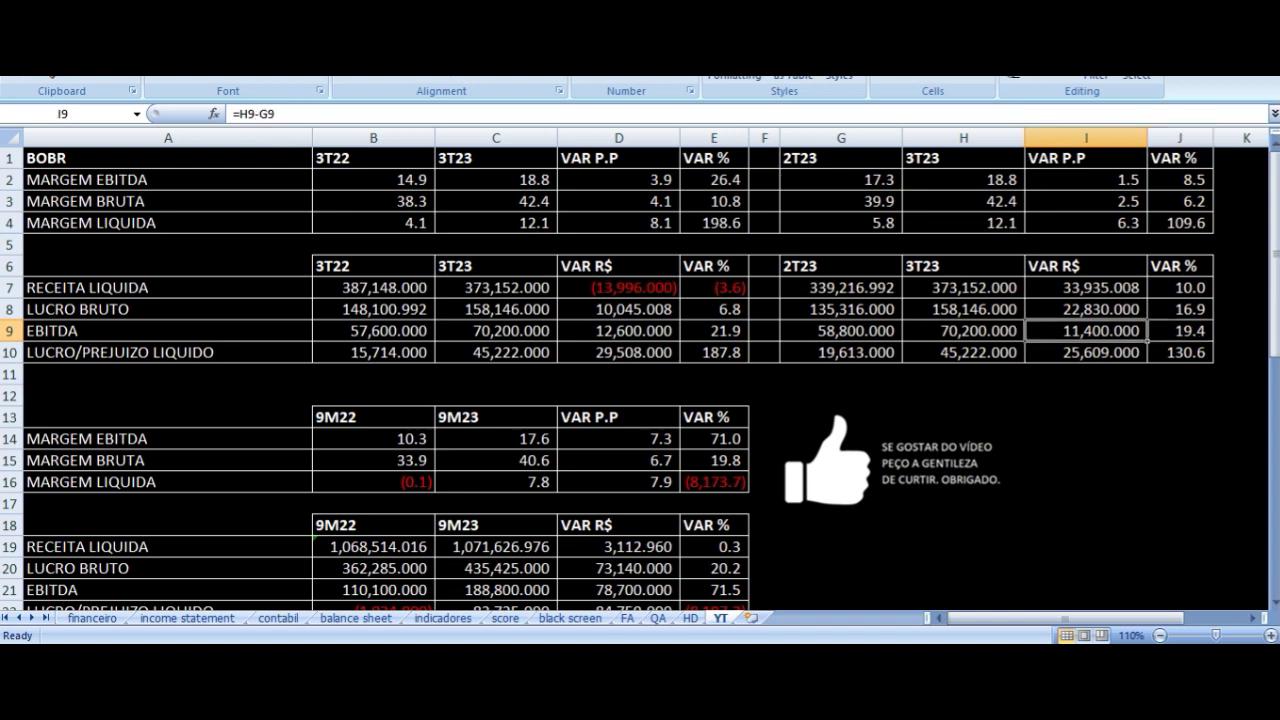
Examine LUCRO/PREJUIZO LIQUIDO for 2T23 and 3T23 and its percentage variation
key("Down")
key("Left")
key("Left")
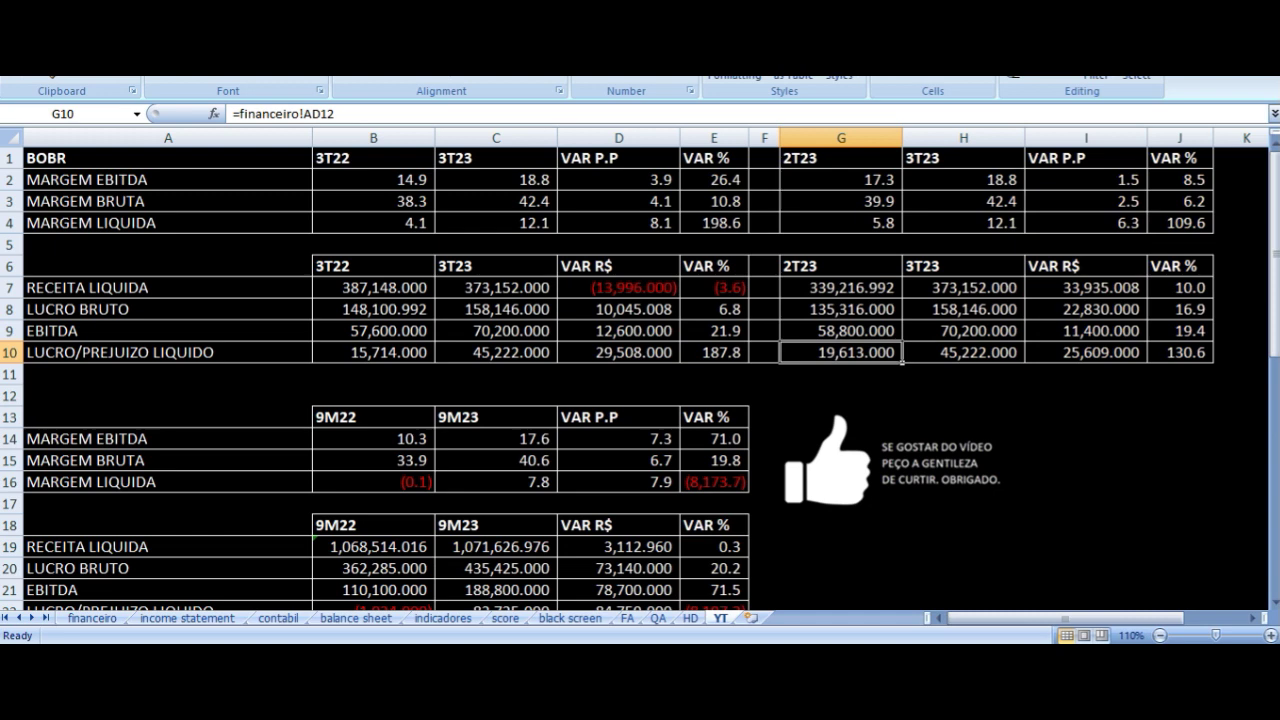
key("Right")
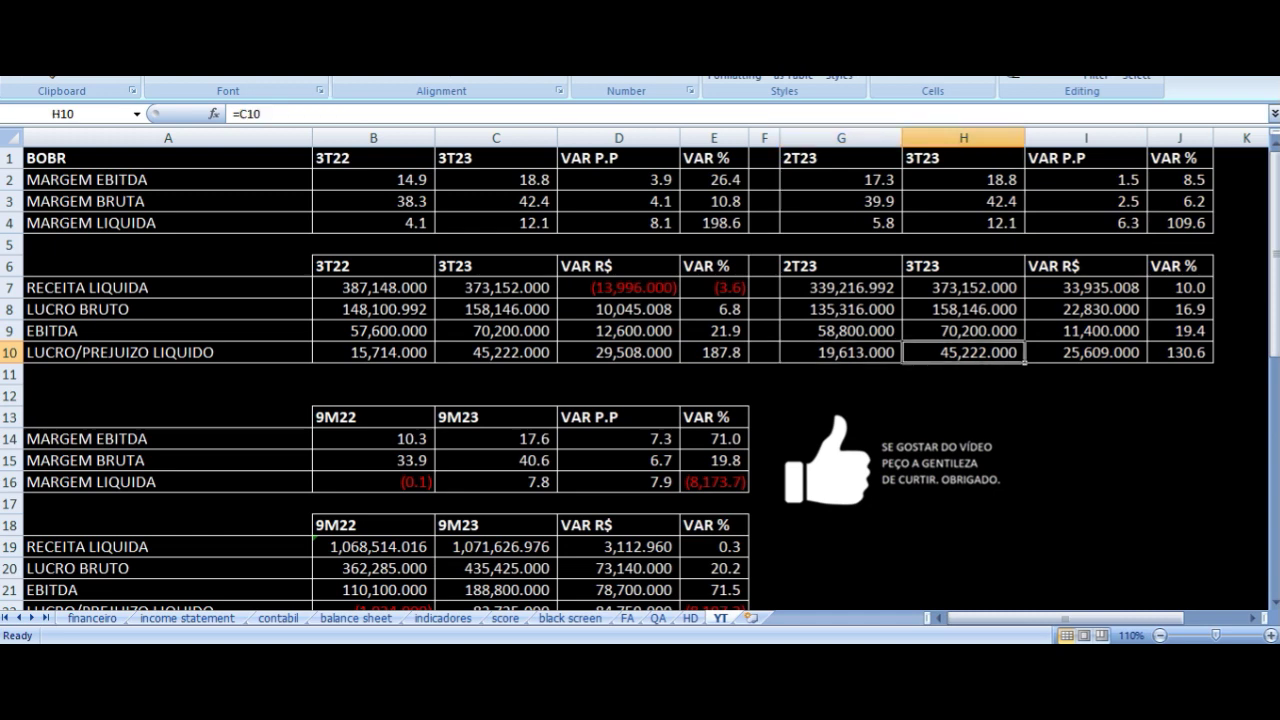
key("Right")
key("Right")
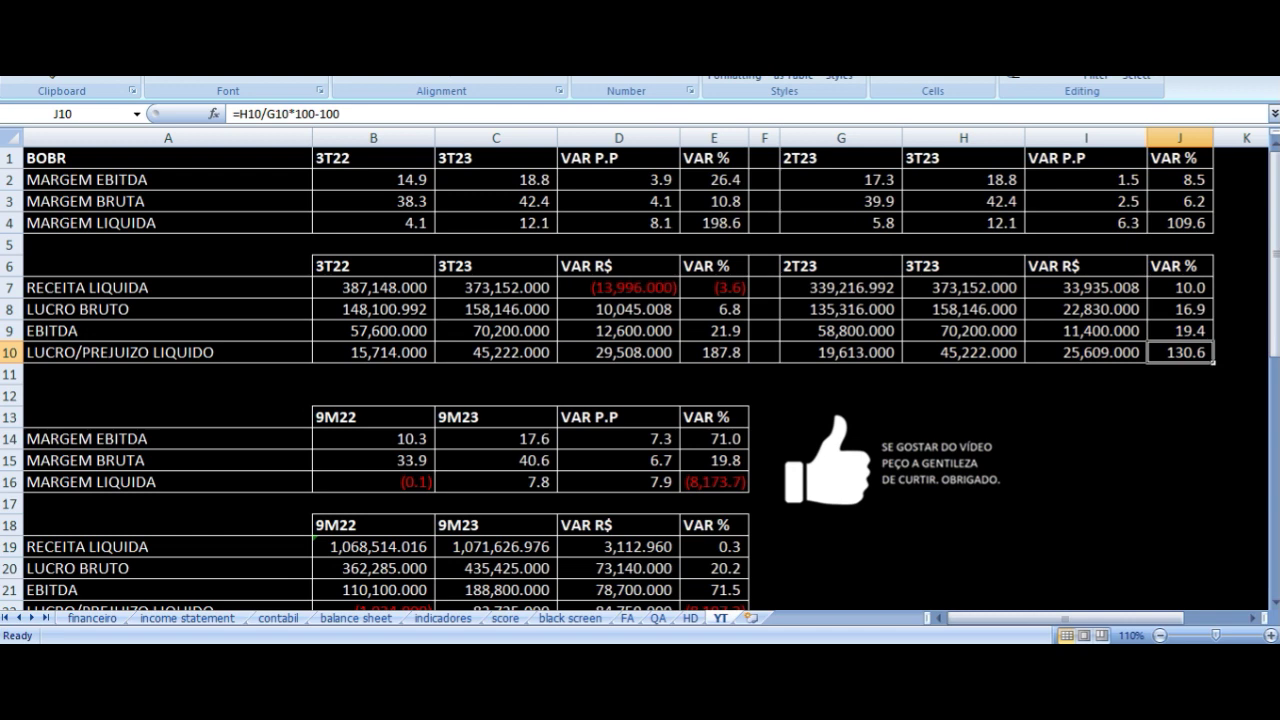
Review the whole 2T23 versus 3T23 block against the 3T22 versus 3T23 block, including the latter's RECEITA LIQUIDA VAR R$
left_click_drag(873, 158, 1157, 346)
left_click_drag(387, 161, 694, 352)
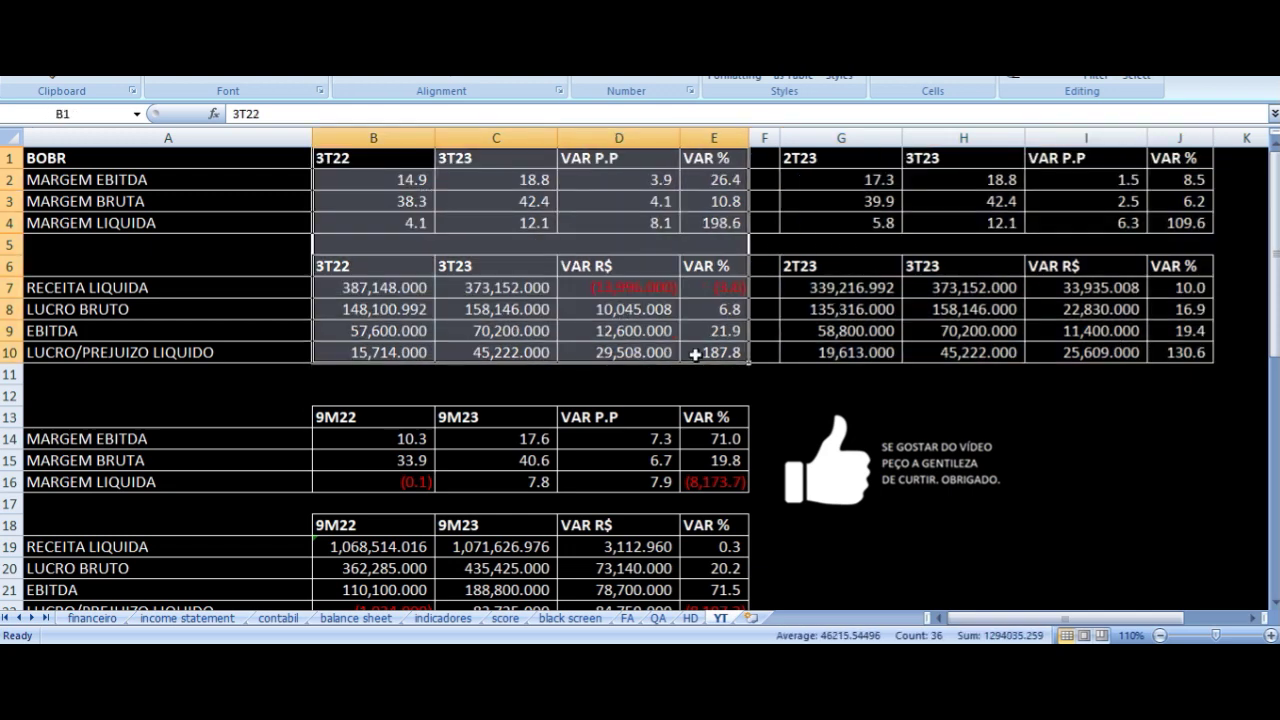
left_click(603, 286)
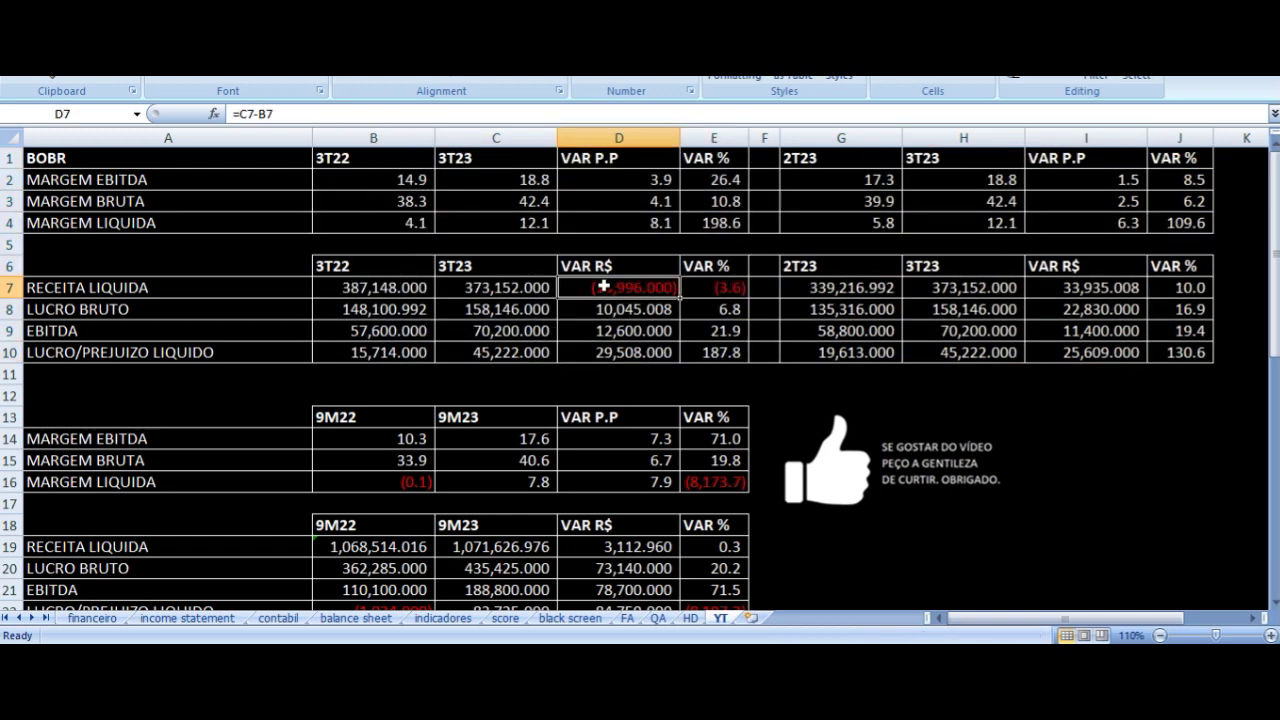
Examine MARGEM EBITDA in the 9M22 versus 9M23 comparison, including the percentage-point variation
scroll(590, 301, "down", 3)
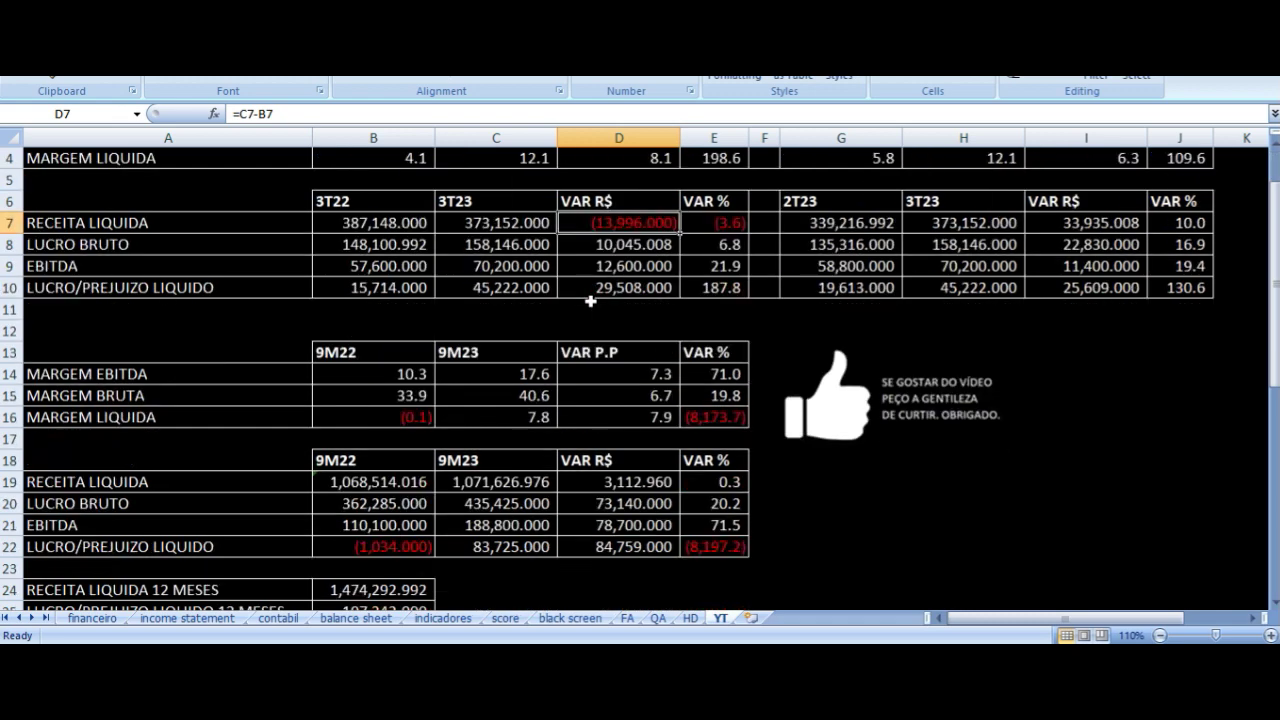
scroll(590, 301, "down", 1)
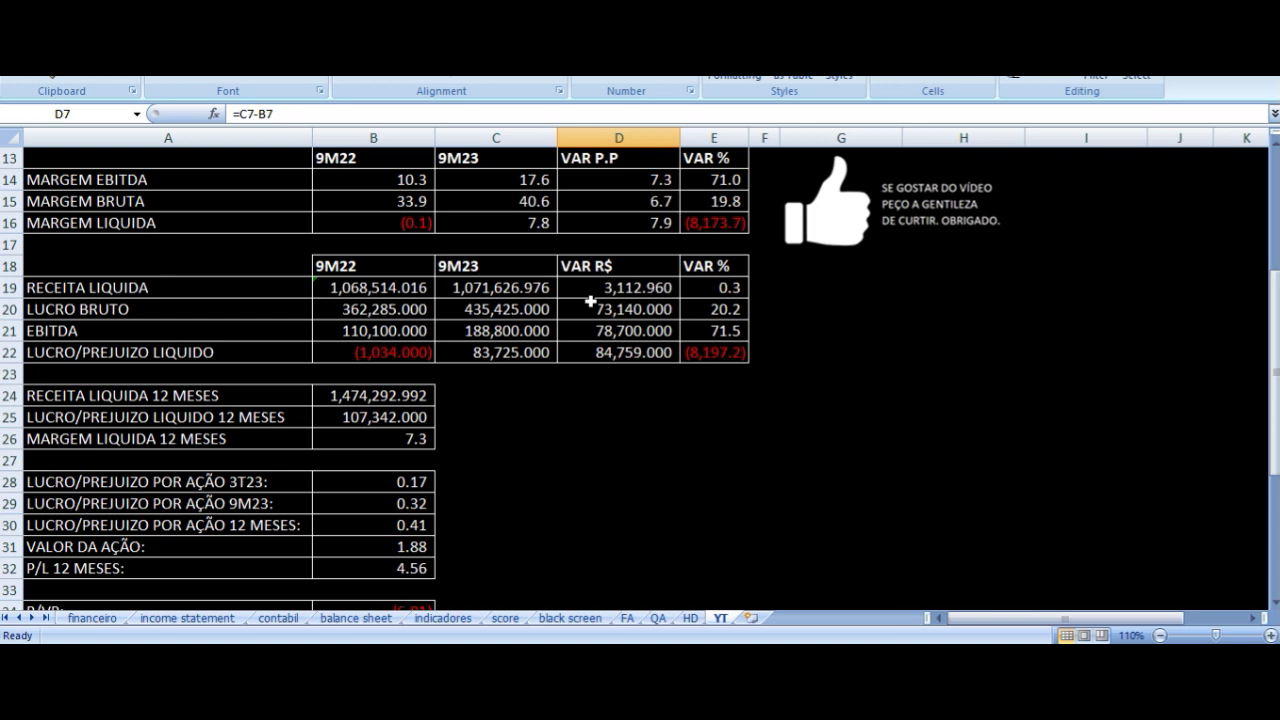
left_click(359, 184)
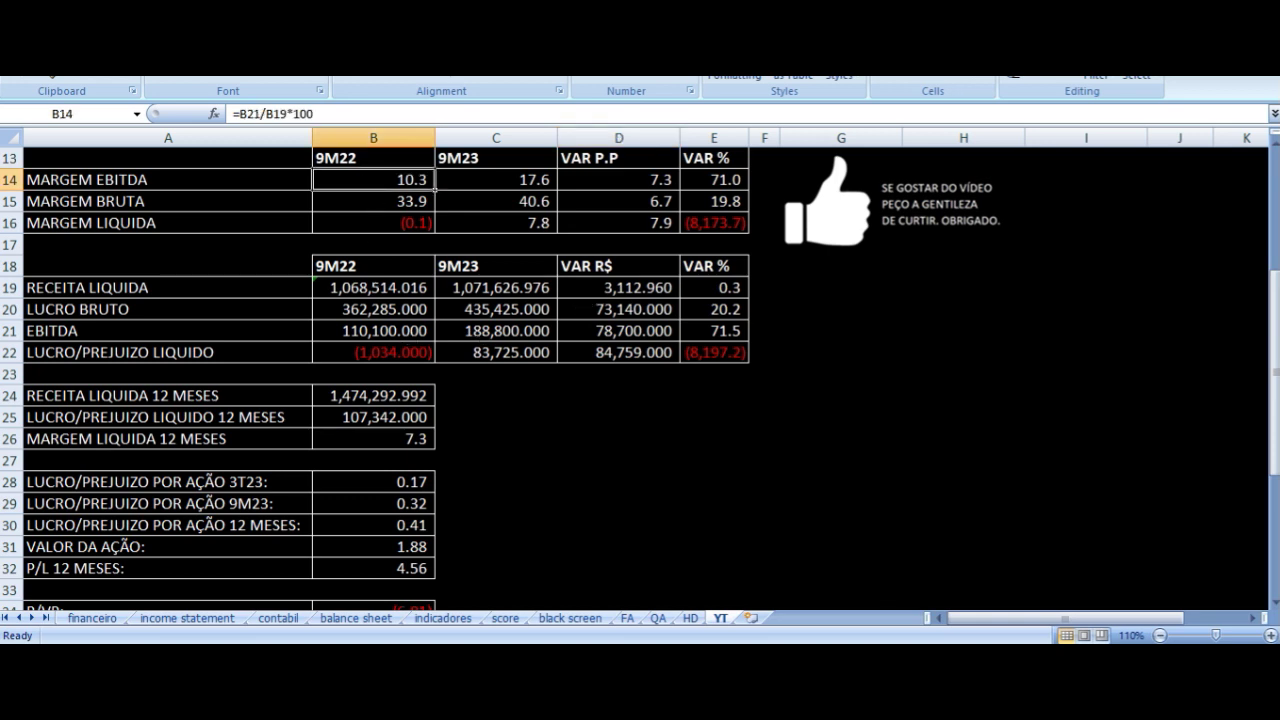
left_click(496, 180)
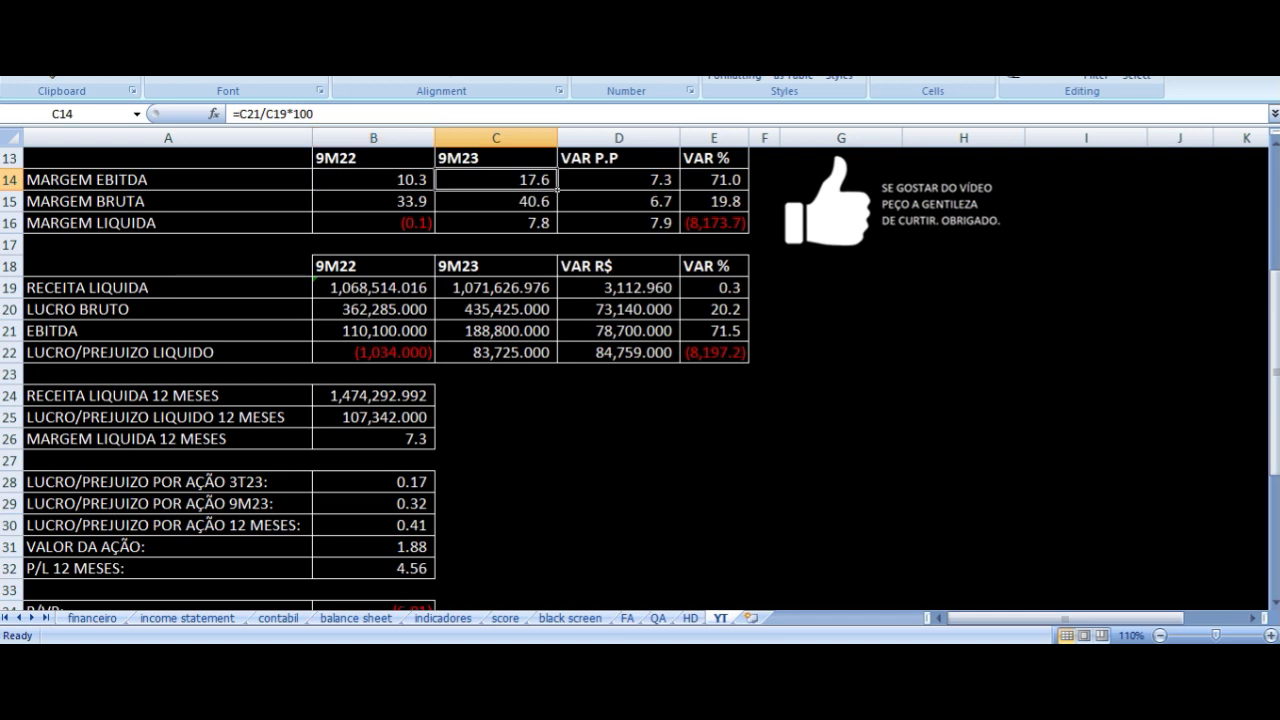
left_click(618, 180)
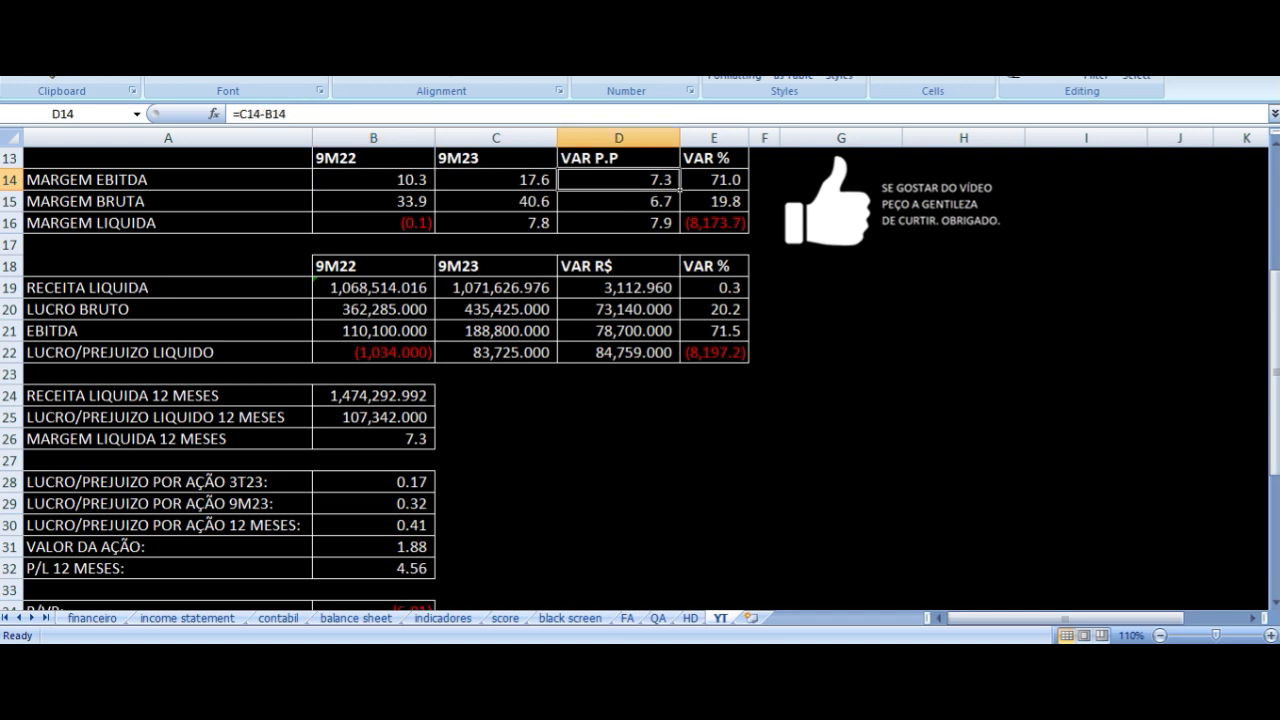
Examine MARGEM BRUTA for 9M22 and 9M23 and its percentage-point variation
left_click(373, 201)
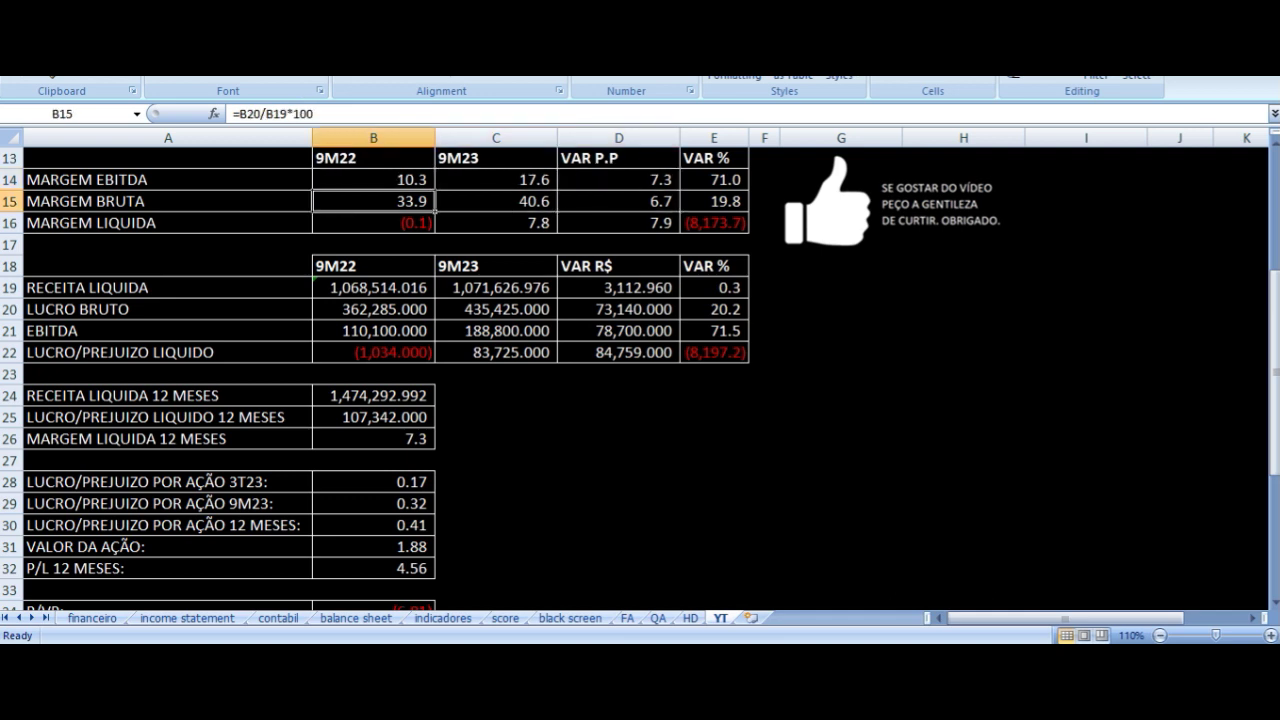
left_click(168, 201)
left_click(373, 201)
left_click(496, 201)
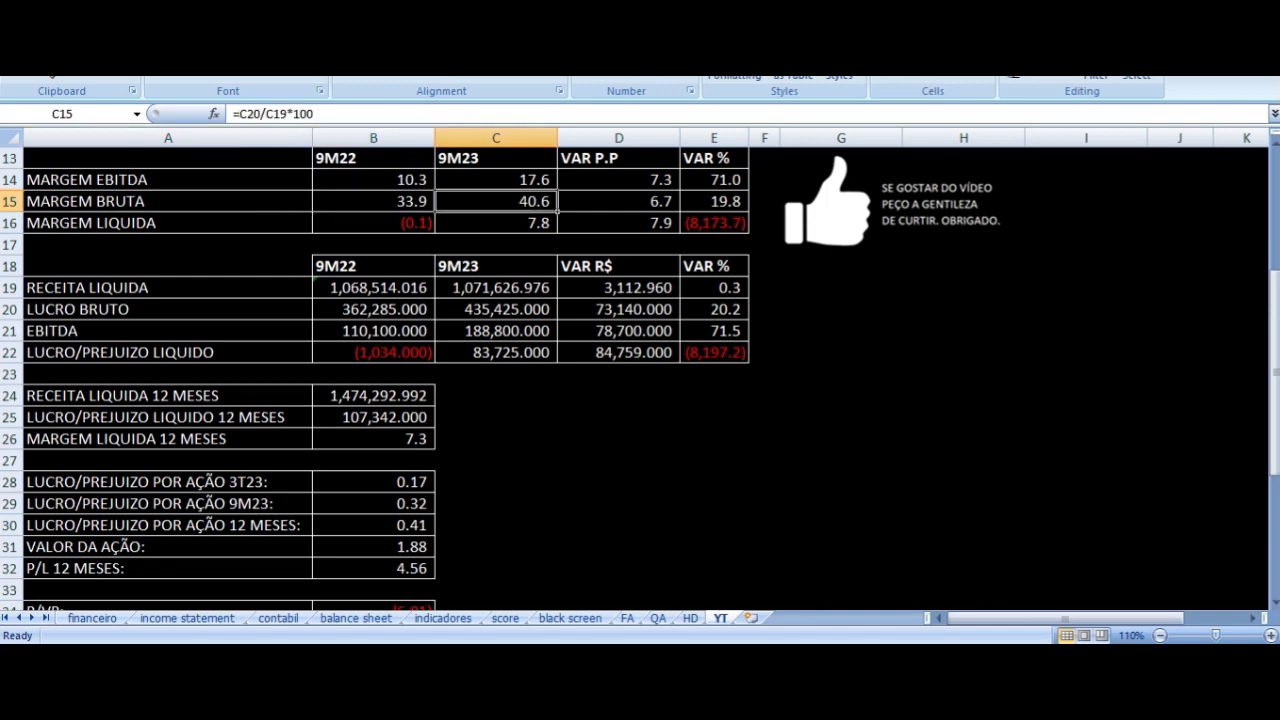
left_click(618, 201)
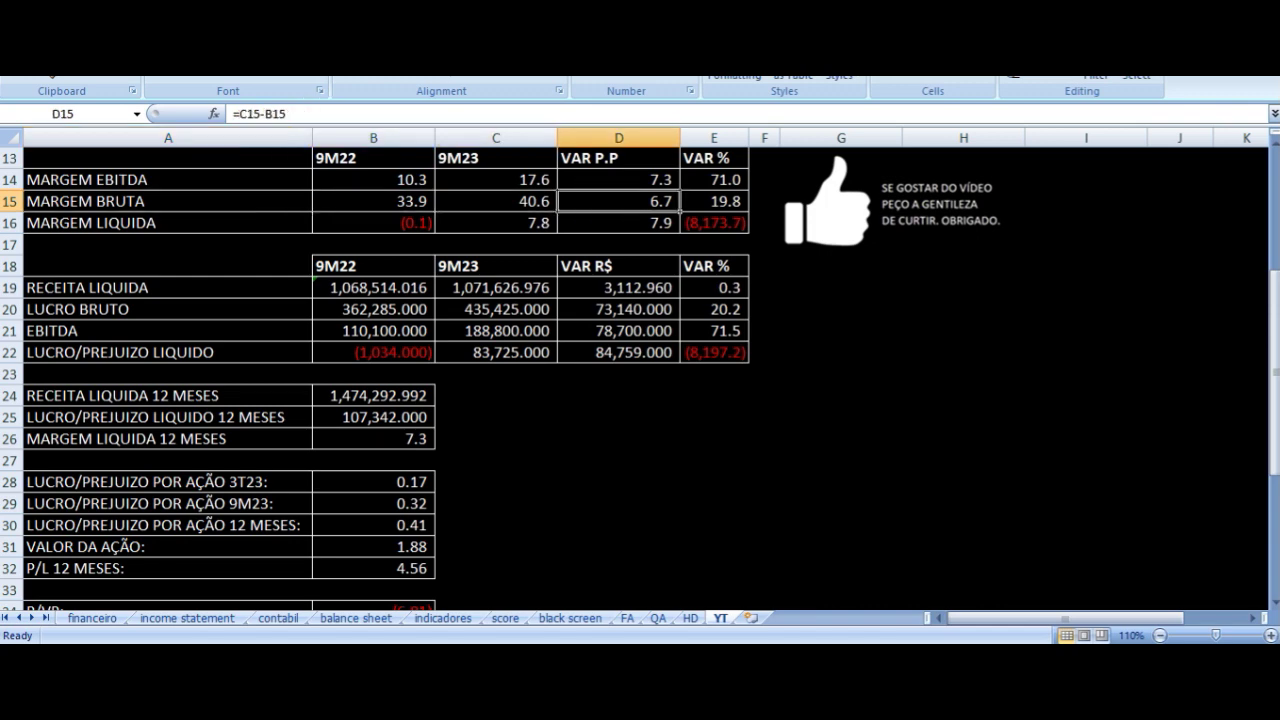
Inspect MARGEM LIQUIDA for 9M22 and 9M23 and its percentage-point variation
left_click(496, 222)
left_click(168, 222)
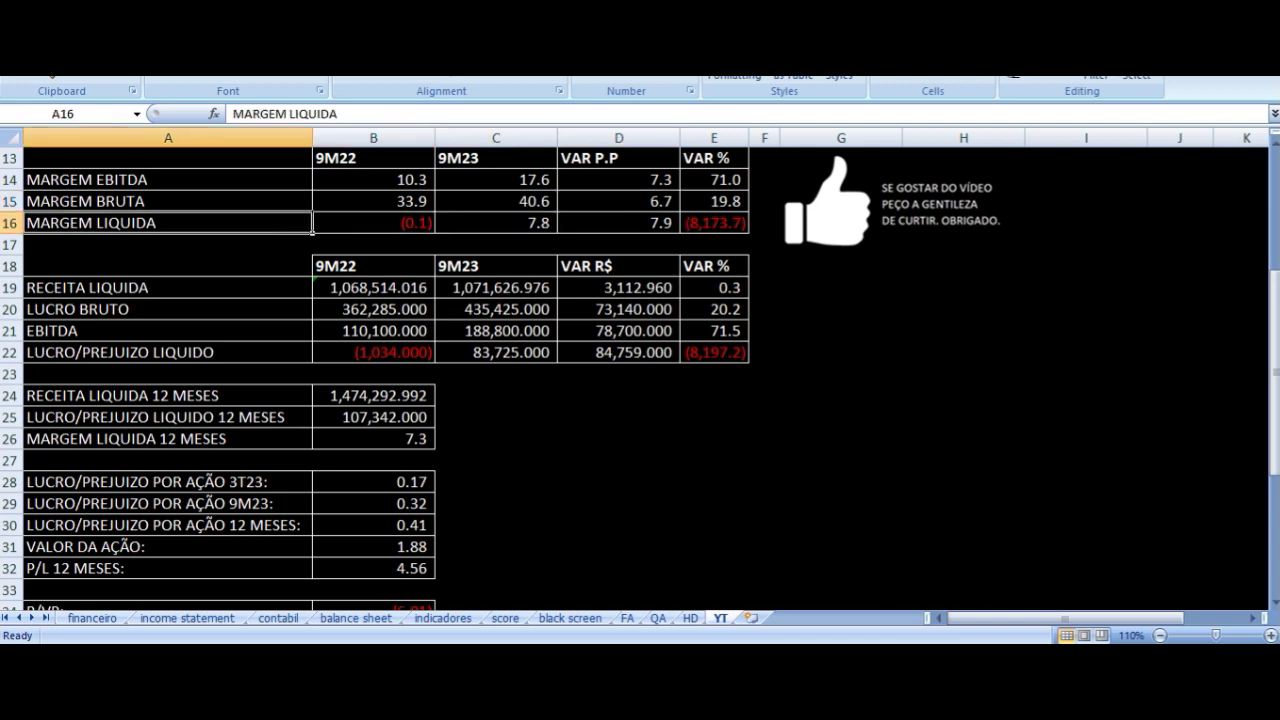
left_click(432, 228)
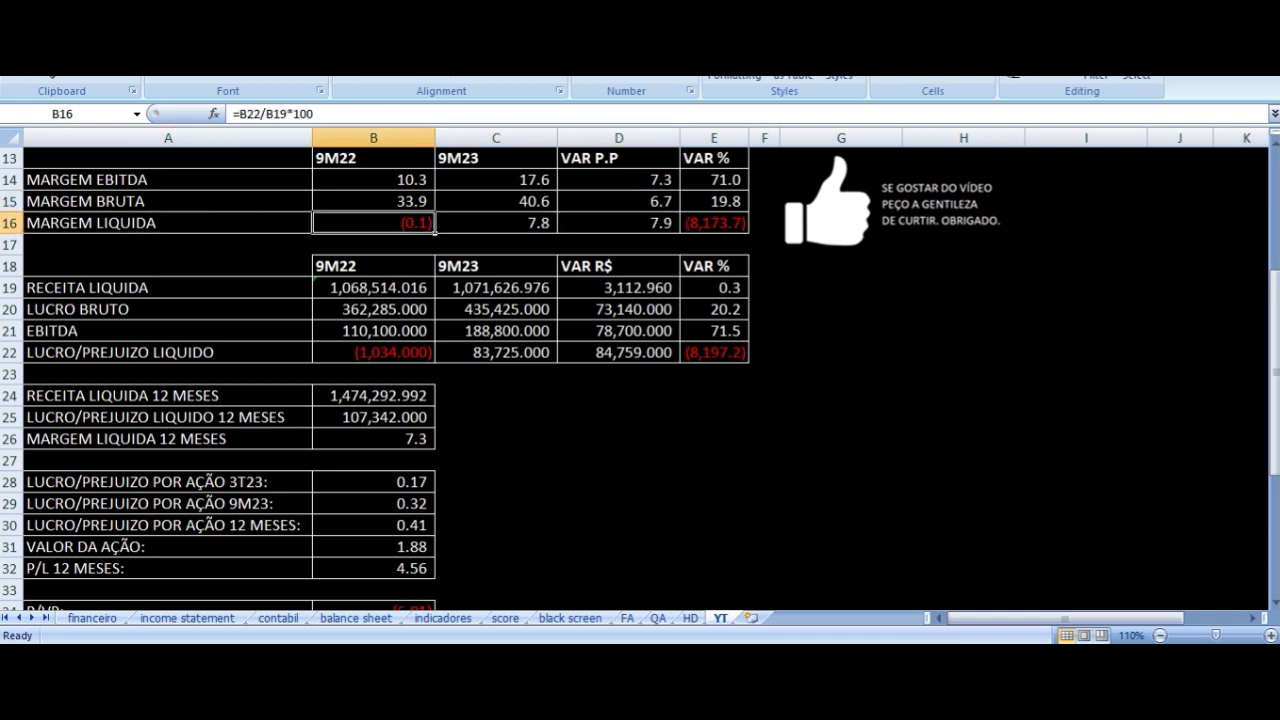
left_click(555, 227)
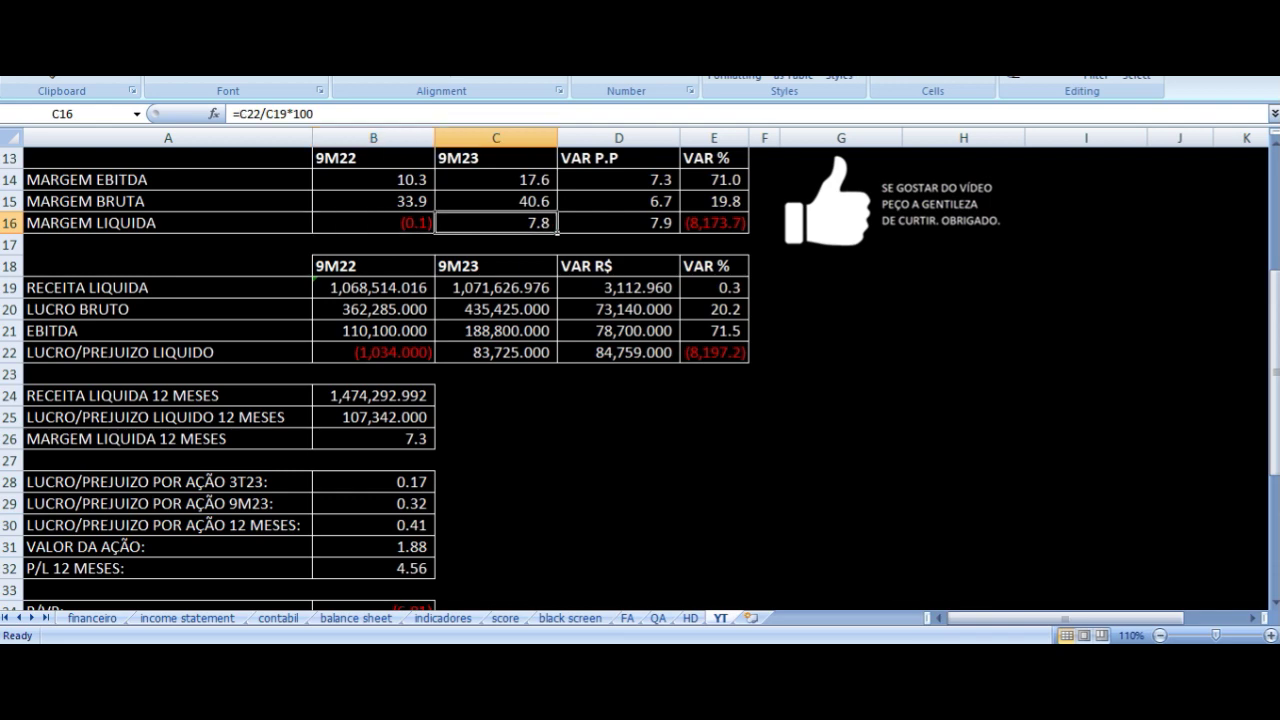
left_click(618, 222)
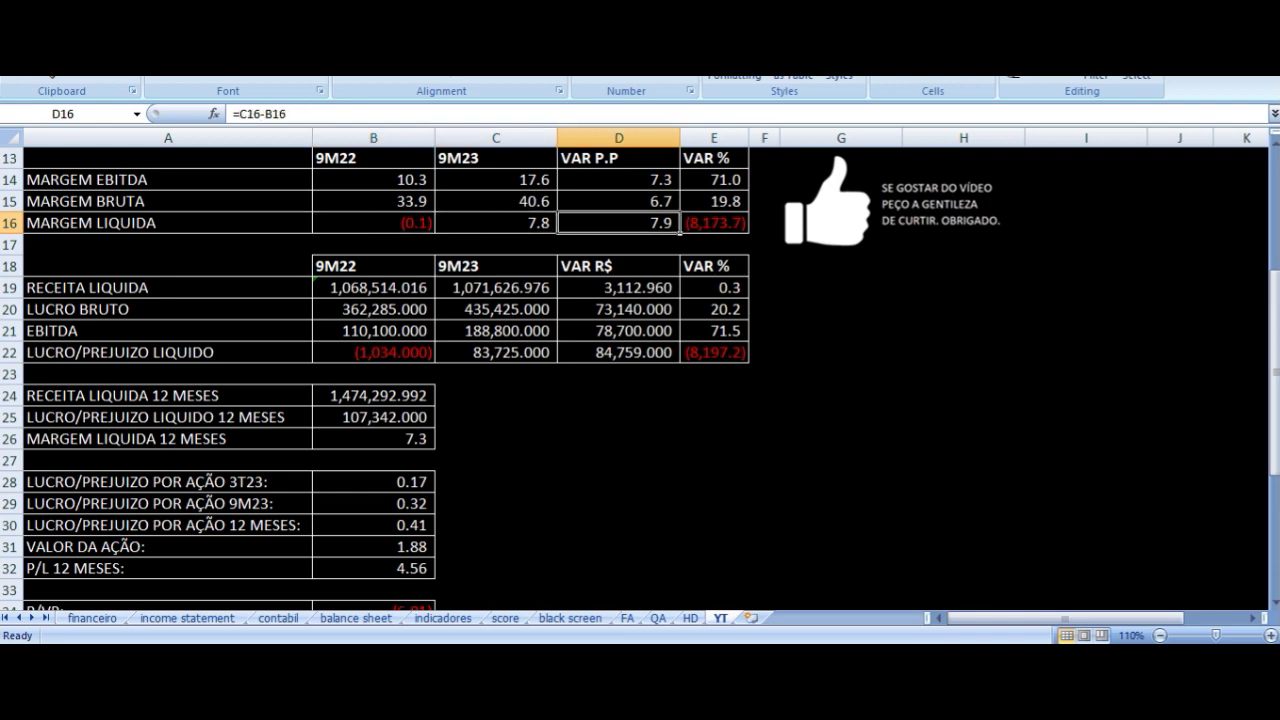
Examine RECEITA LIQUIDA in the 9M22 versus 9M23 comparison, from the row label through VAR %
left_click(670, 241)
left_click(495, 288)
left_click(305, 290)
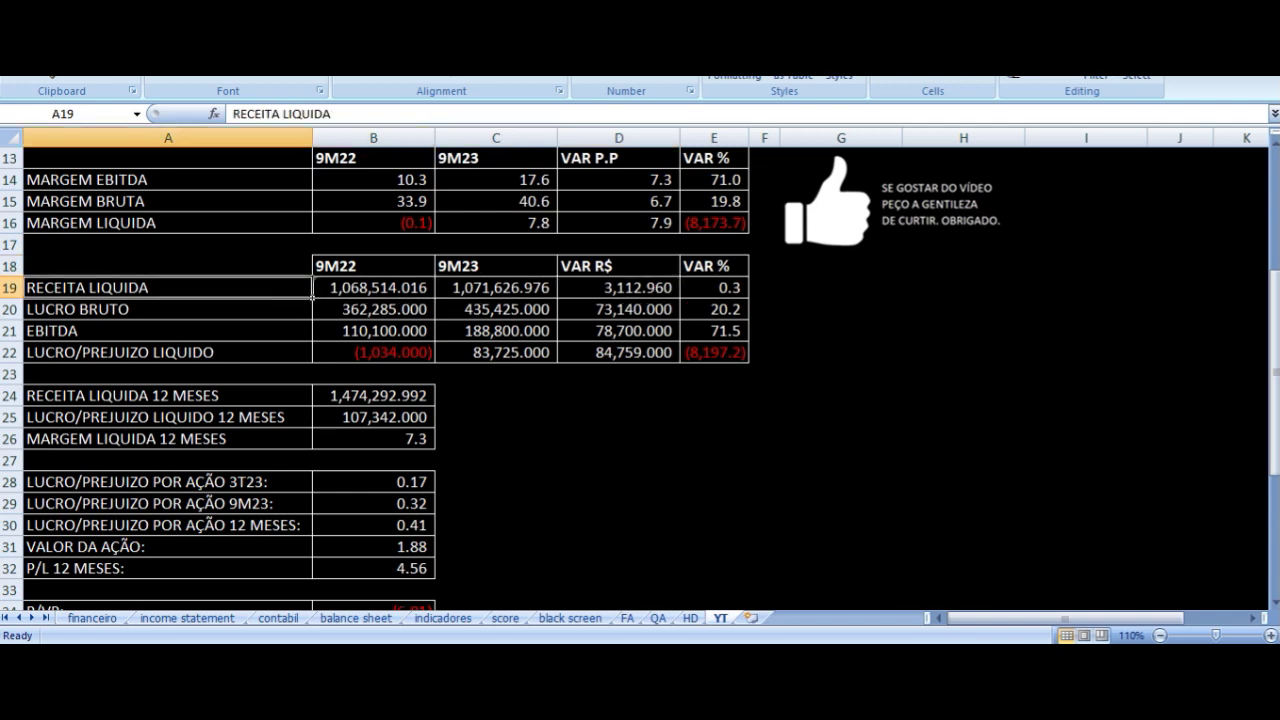
left_click(373, 265)
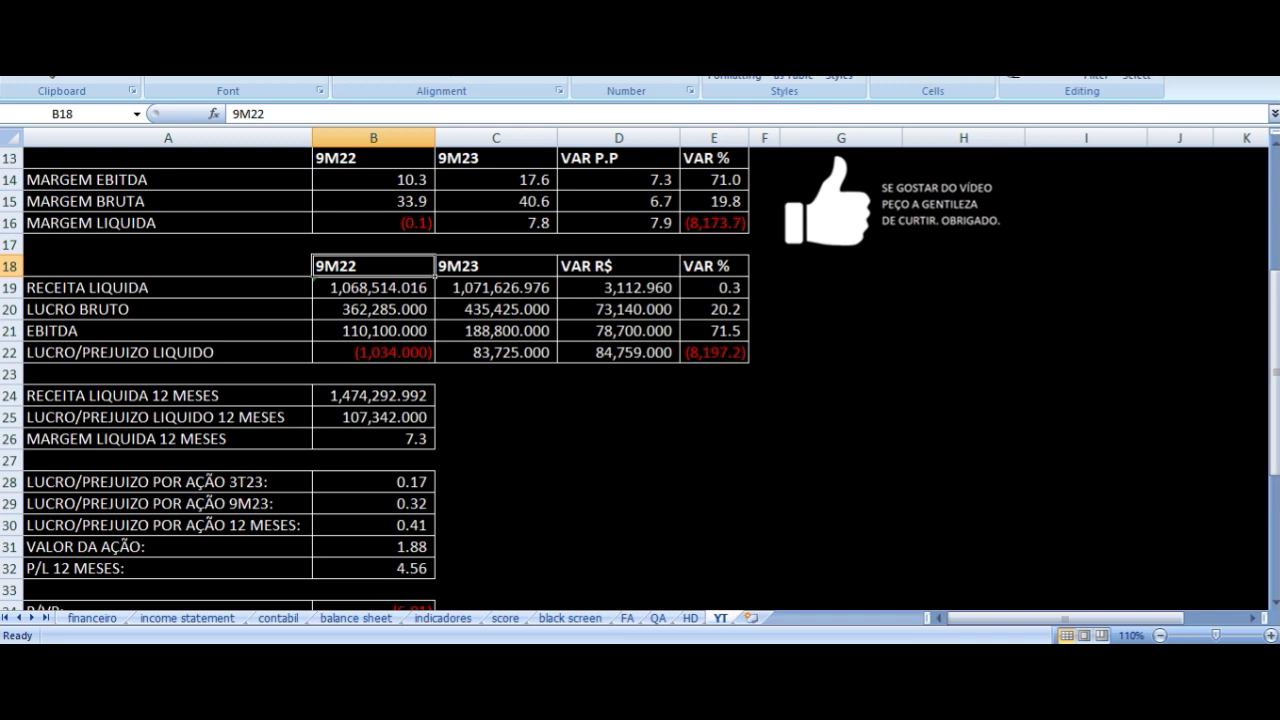
left_click(373, 287)
left_click(168, 287)
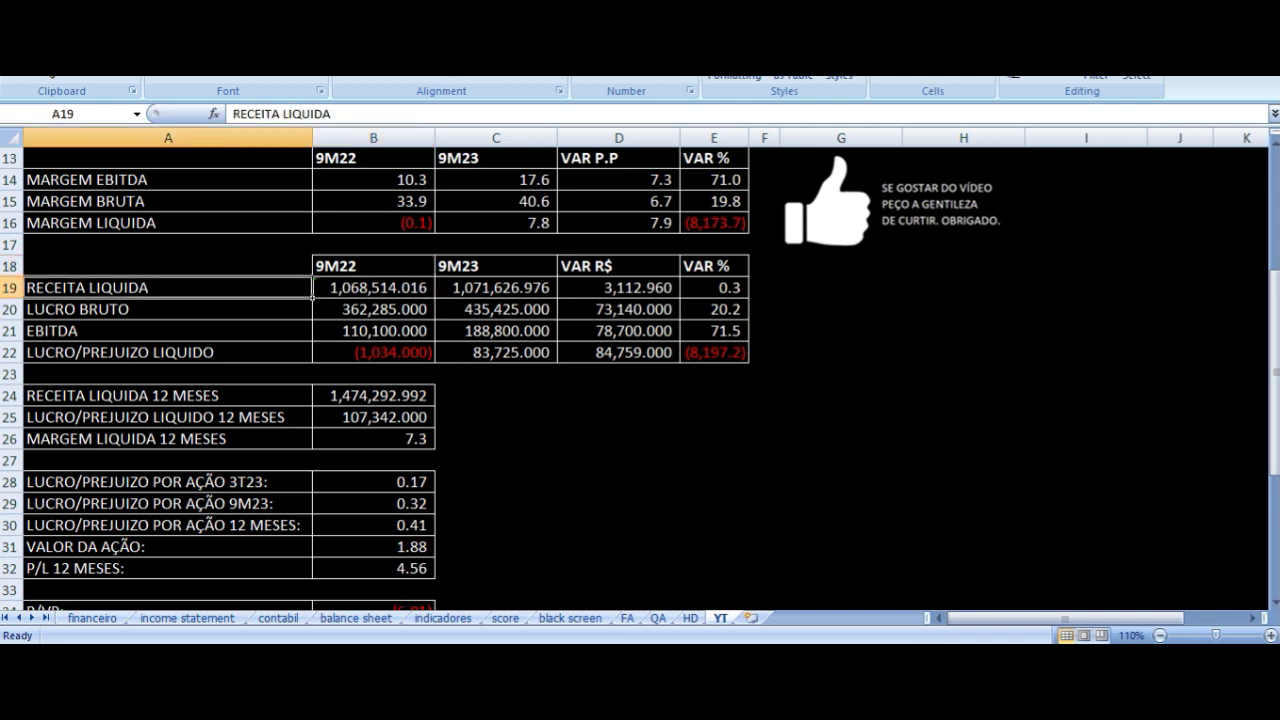
key("Right")
key("Right")
key("Right")
key("Right")
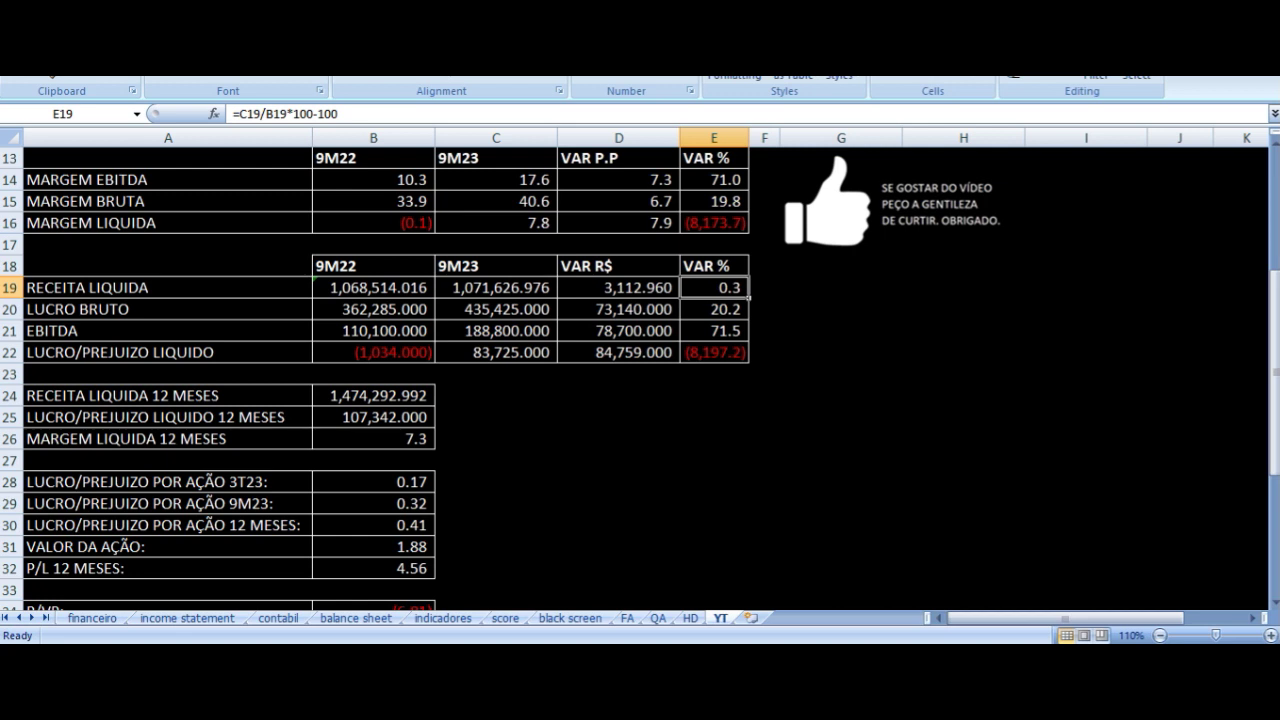
Recheck the 9M22 and 9M23 RECEITA LIQUIDA amounts against each other and their percentage variation
key("Left")
key("Left")
key("Left")
key("Right")
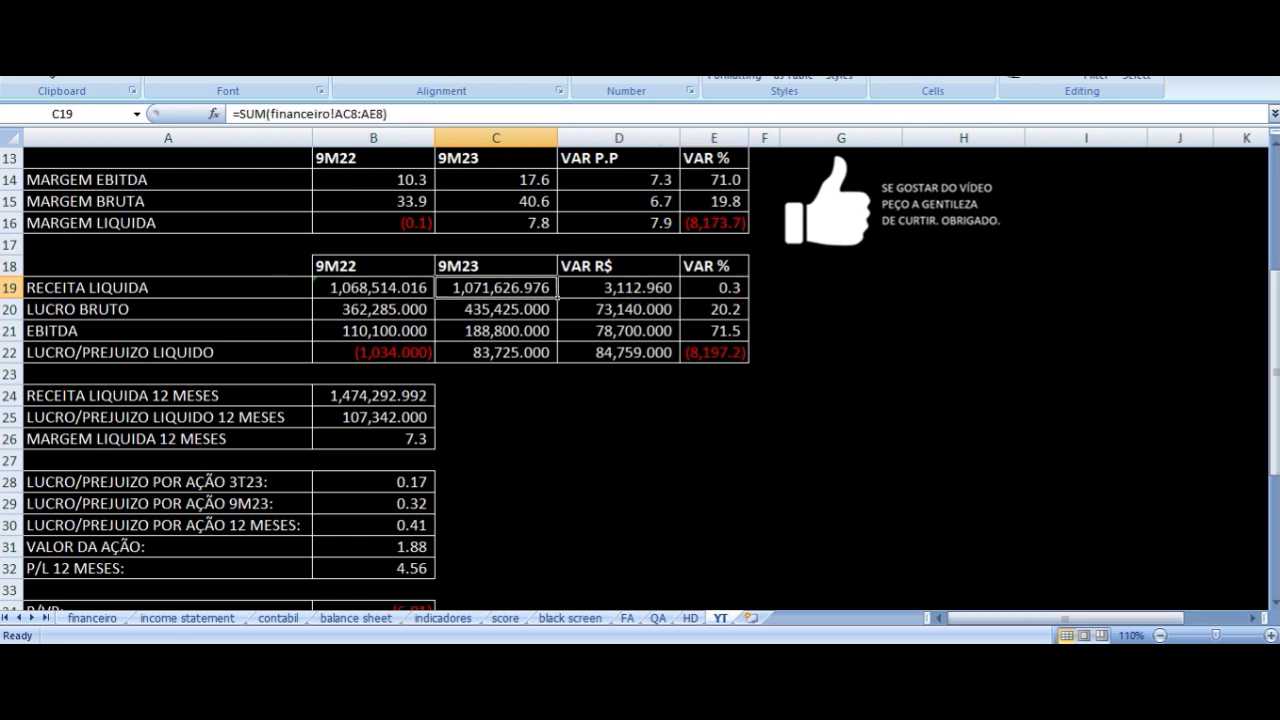
key("Right")
key("Right")
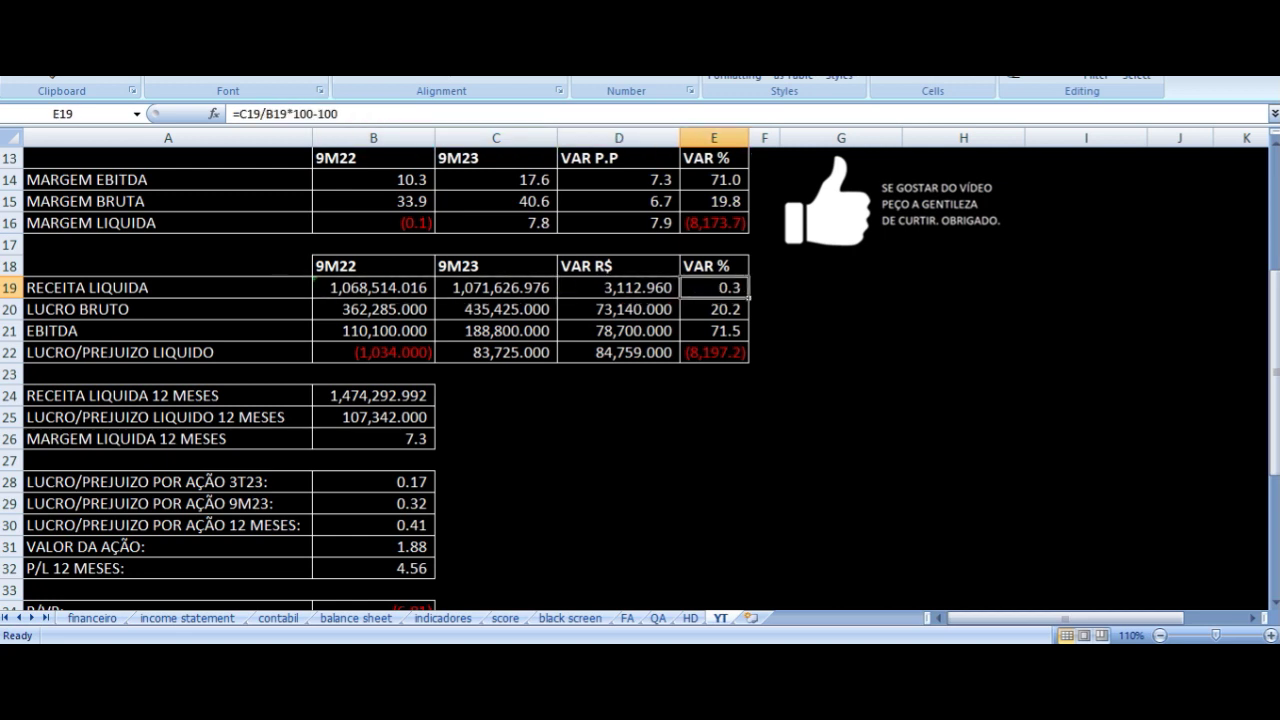
key("Left")
key("Left")
key("Left")
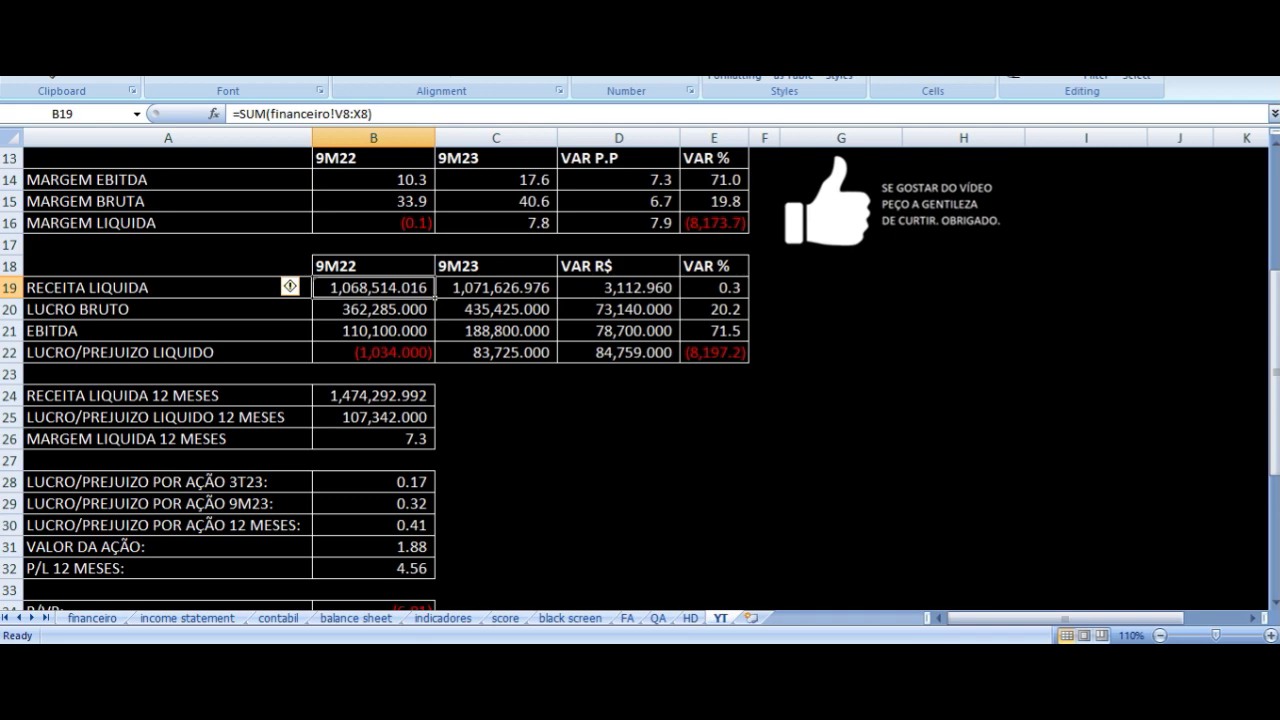
key("Right")
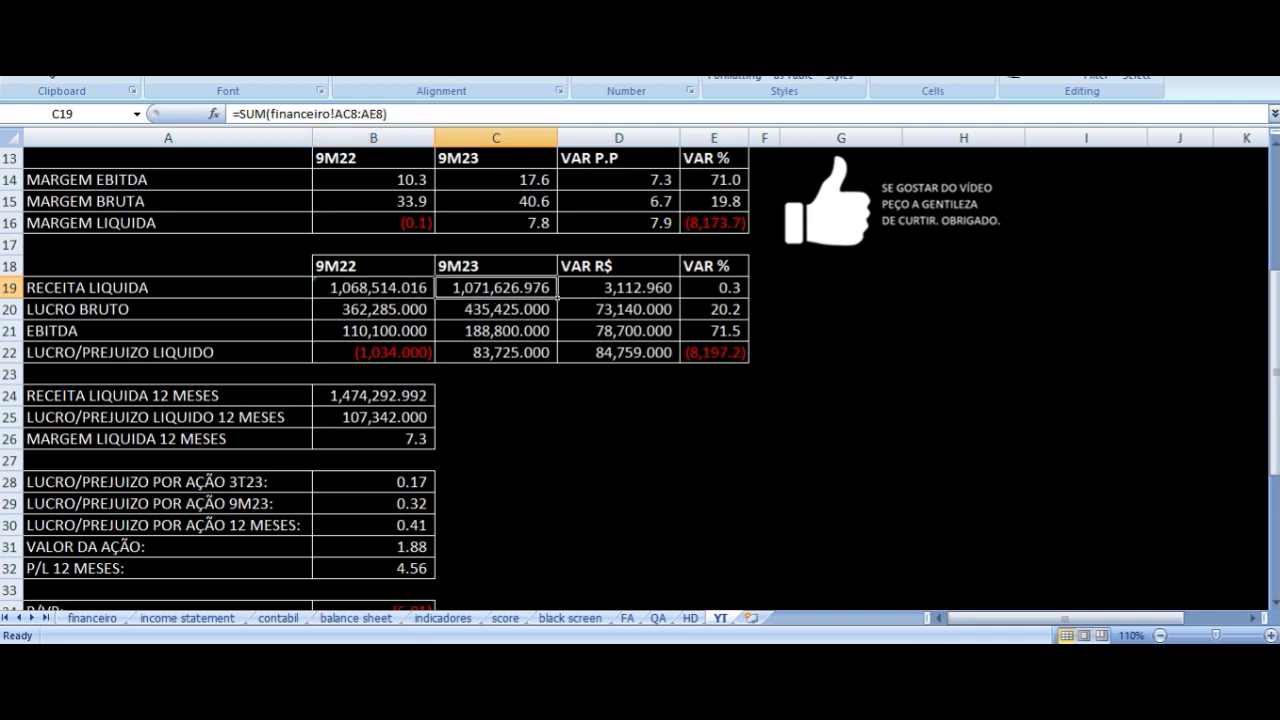
key("Right")
key("Right")
Inspect the LUCRO BRUTO row of the 9M22 versus 9M23 block, from VAR % back to its label
key("Down")
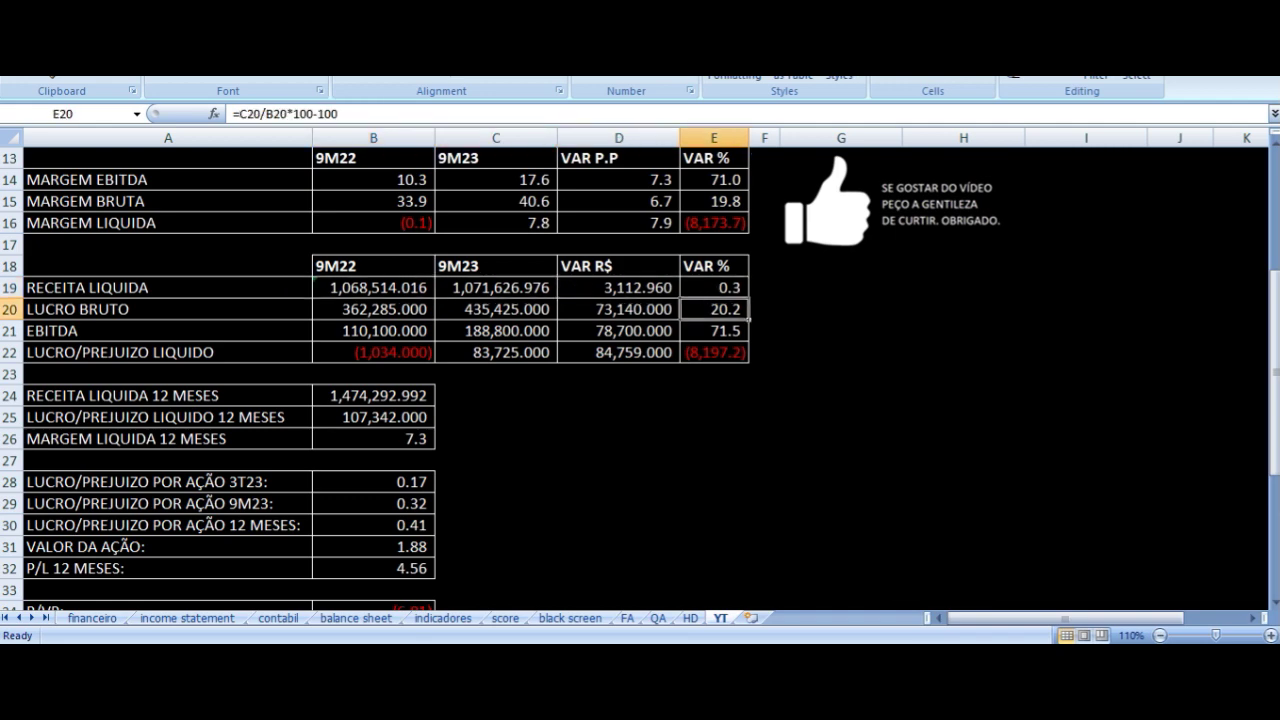
key("Left")
key("Left")
key("Left")
key("Left")
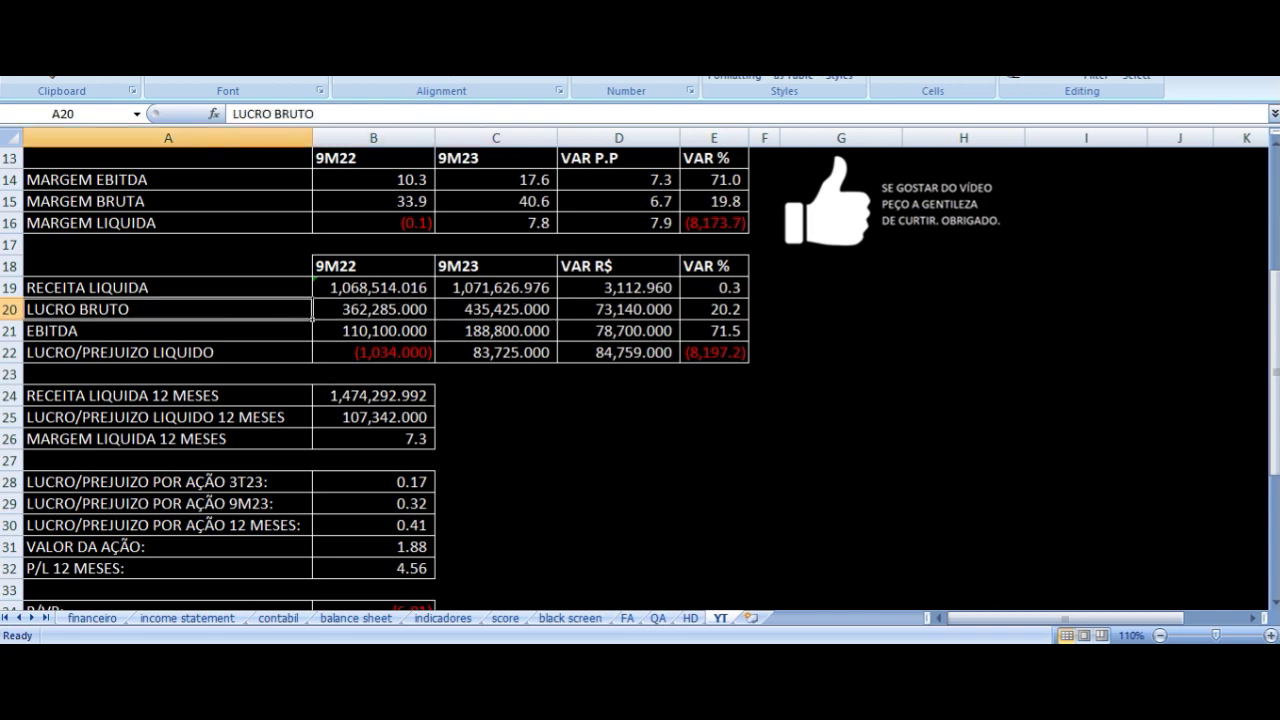
Review the whole 3T22 versus 3T23 block, B1 to E10, against RECEITA LIQUIDA for 9M22
scroll(560, 359, "up", 4)
left_click_drag(395, 160, 700, 343)
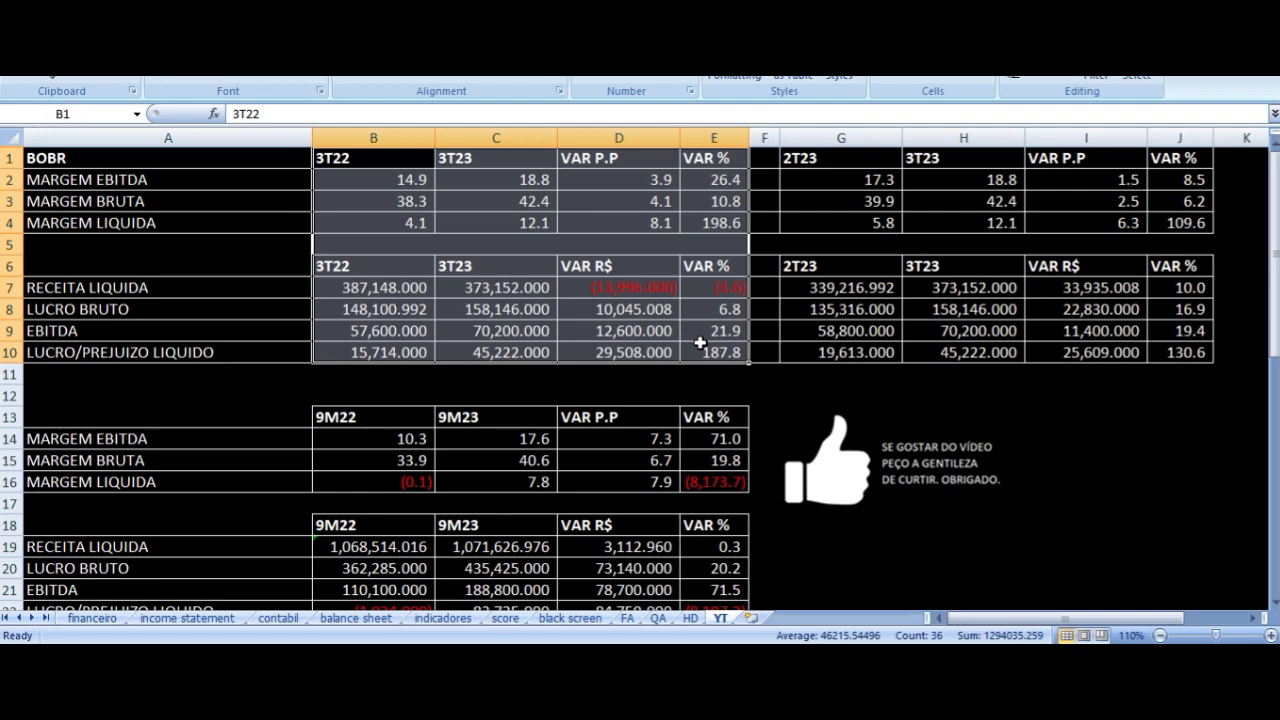
scroll(553, 254, "down", 3)
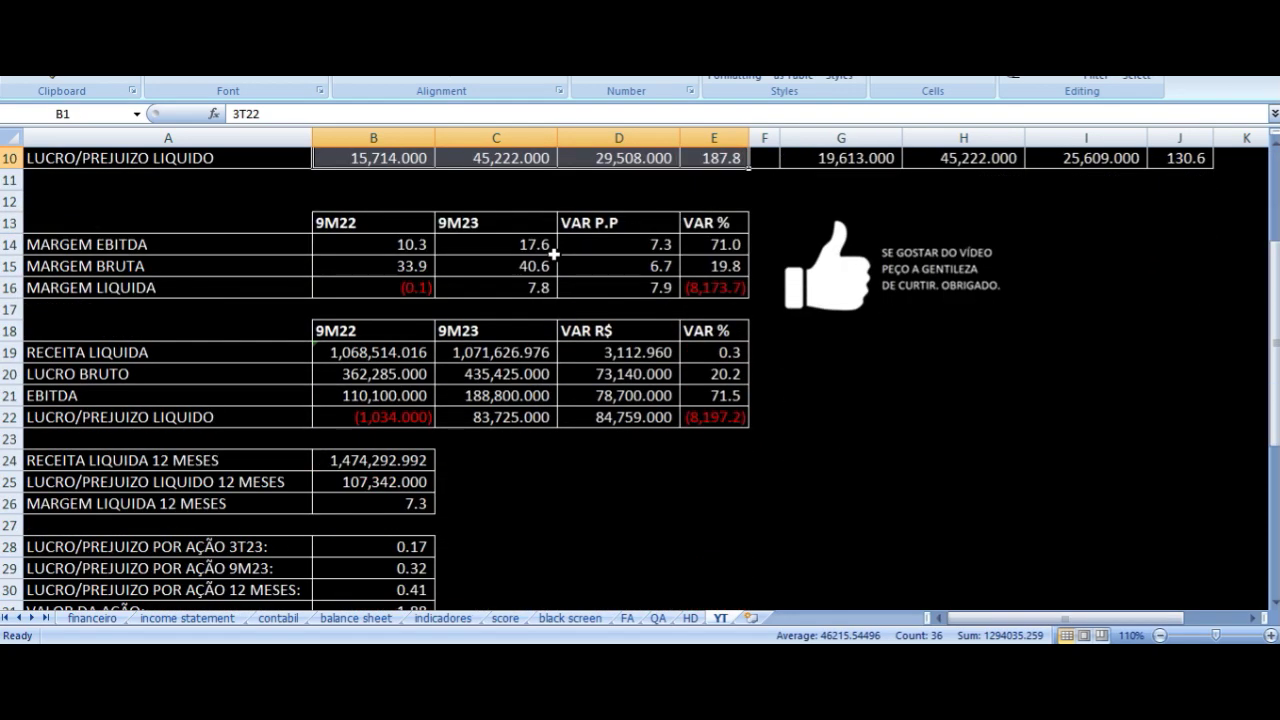
scroll(553, 254, "down", 1)
left_click(424, 289)
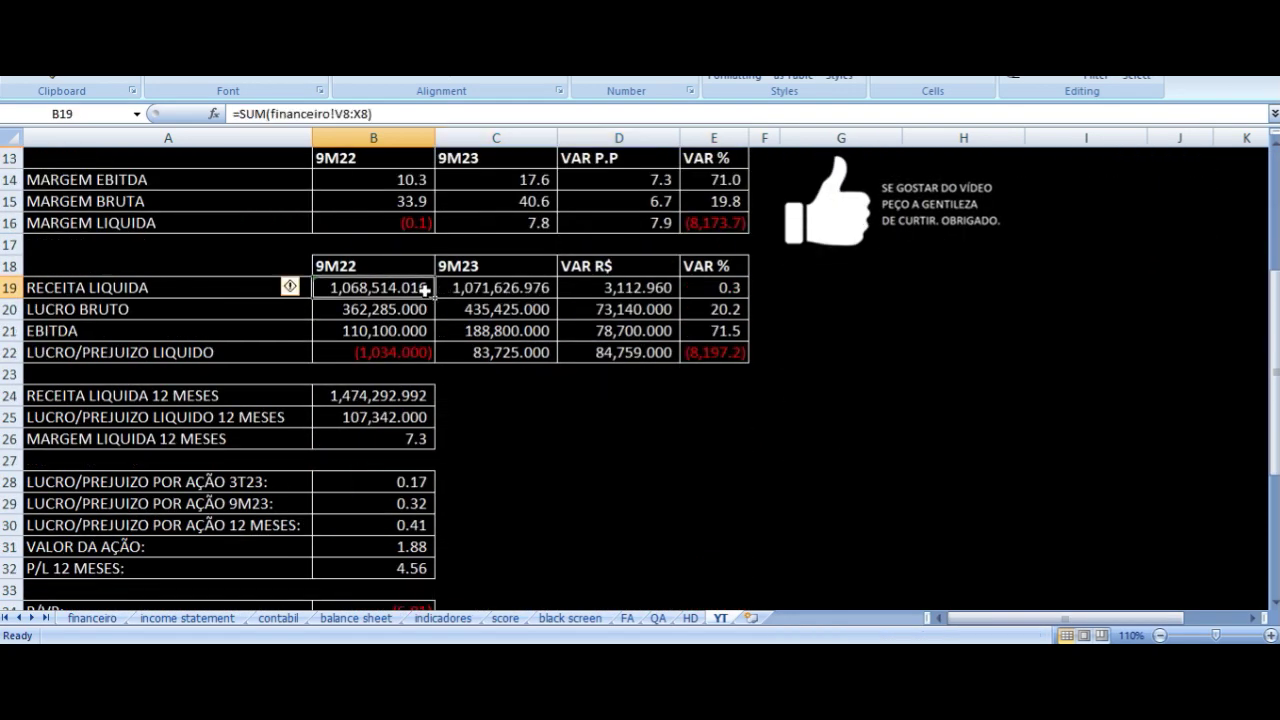
Compare LUCRO BRUTO for 9M22 and 9M23, including VAR R$ and VAR %
scroll(482, 364, "down", 1)
scroll(482, 364, "down", 1)
scroll(482, 364, "up", 1)
left_click(396, 248)
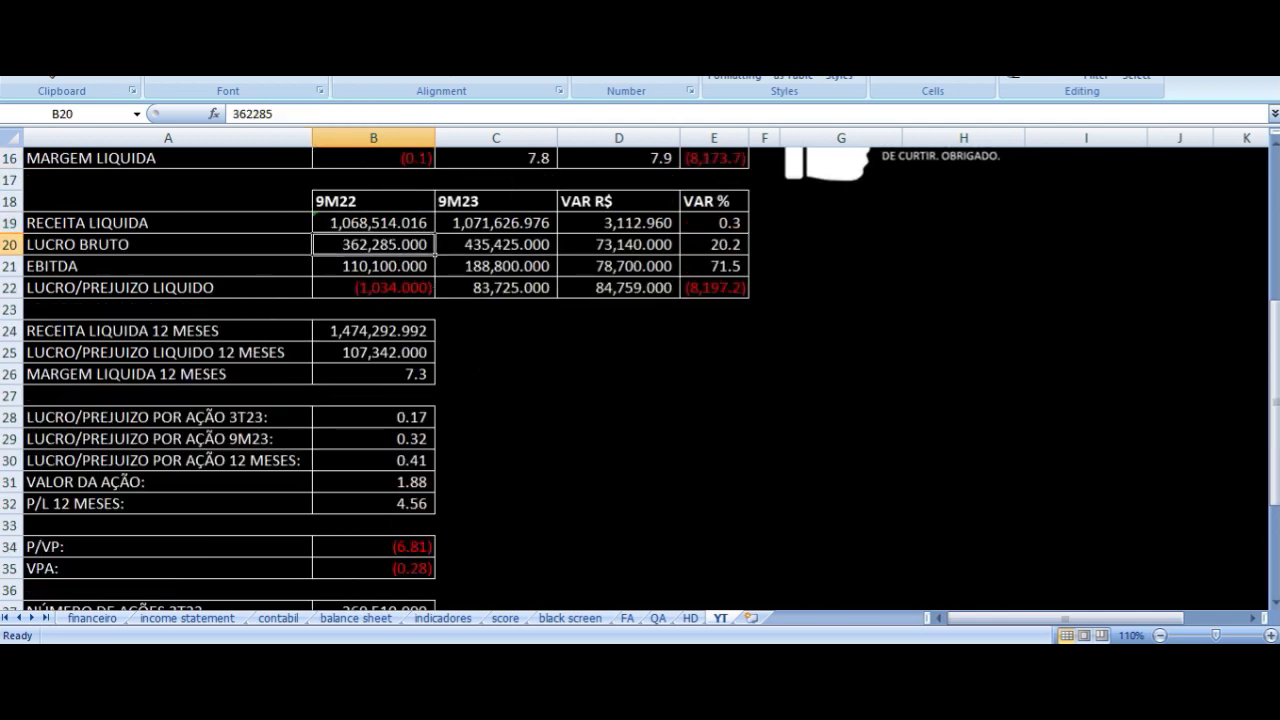
key("Left")
key("Right")
key("Right")
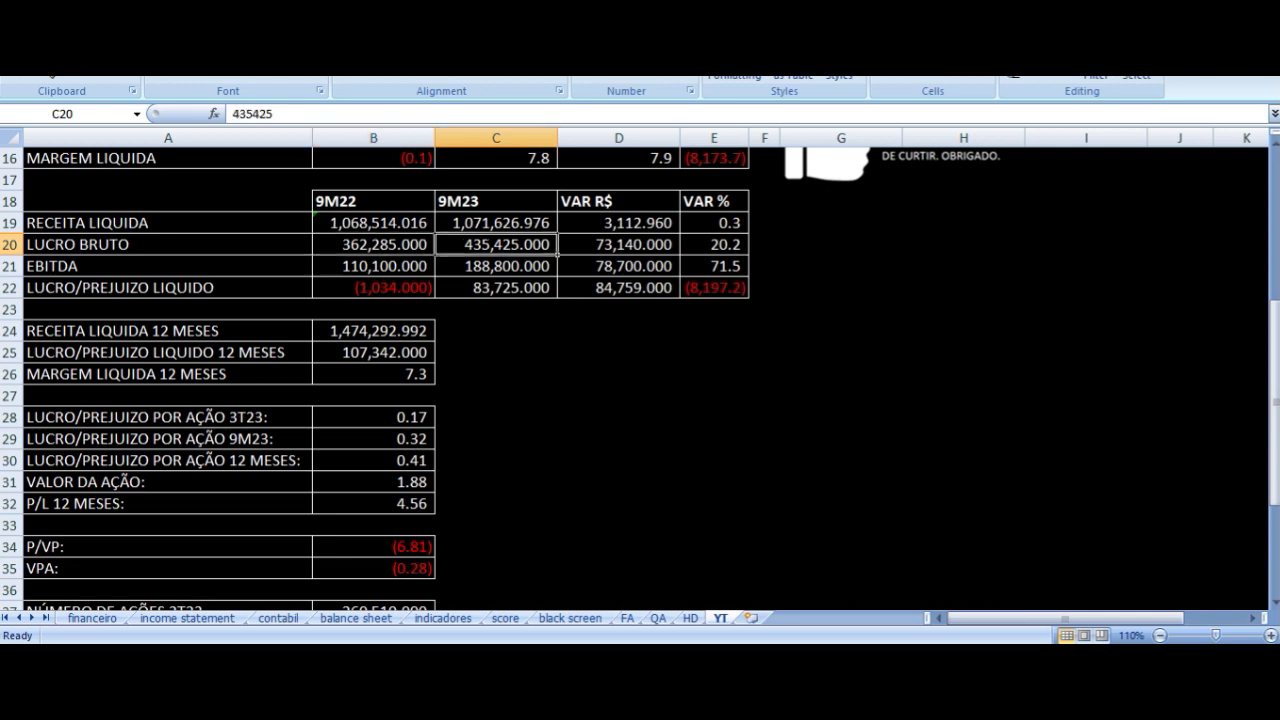
key("Right")
key("Right")
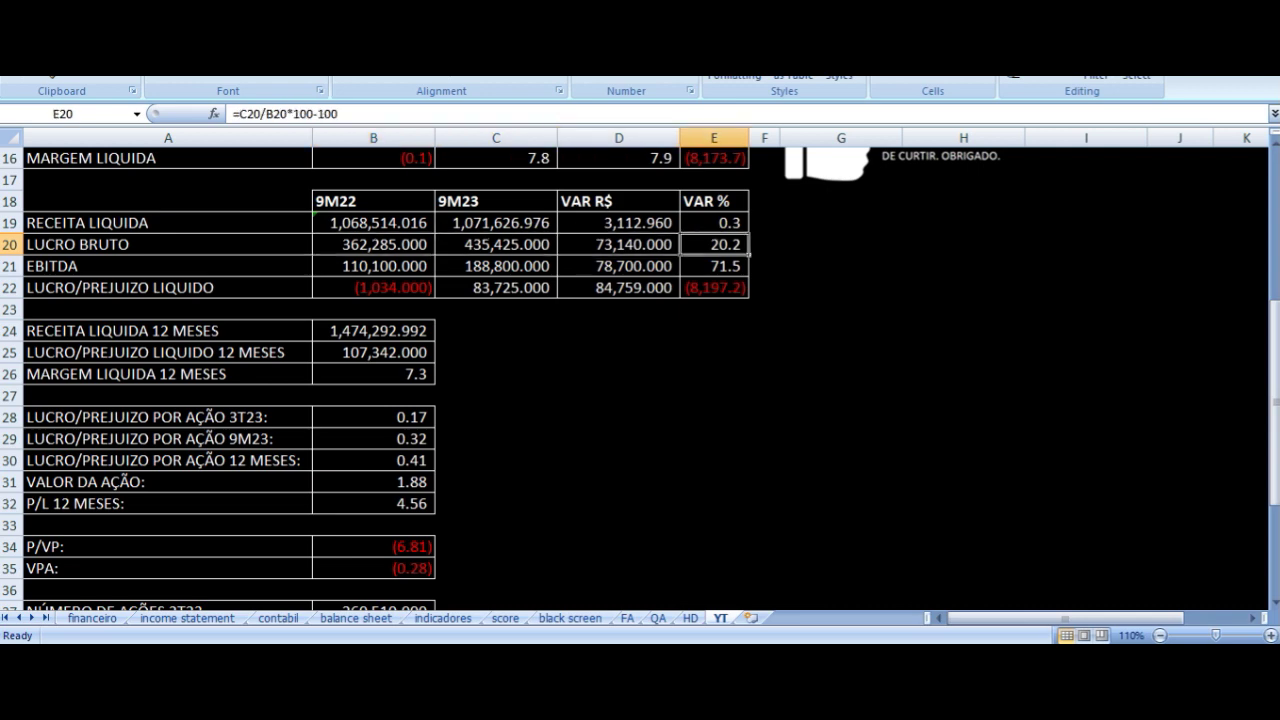
Examine EBITDA for 9M22 and 9M23, including its VAR R$ and VAR %
key("Down")
key("Left")
key("Left")
key("Left")
key("Left")
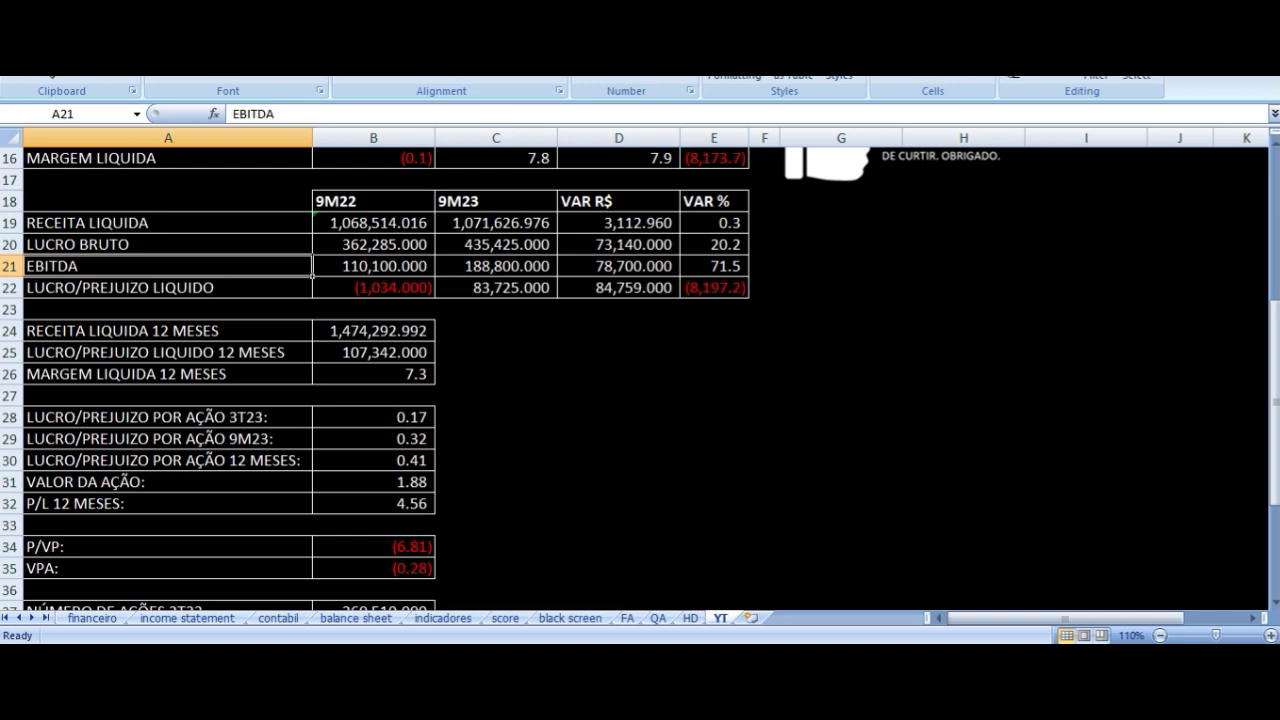
key("Right")
key("Right")
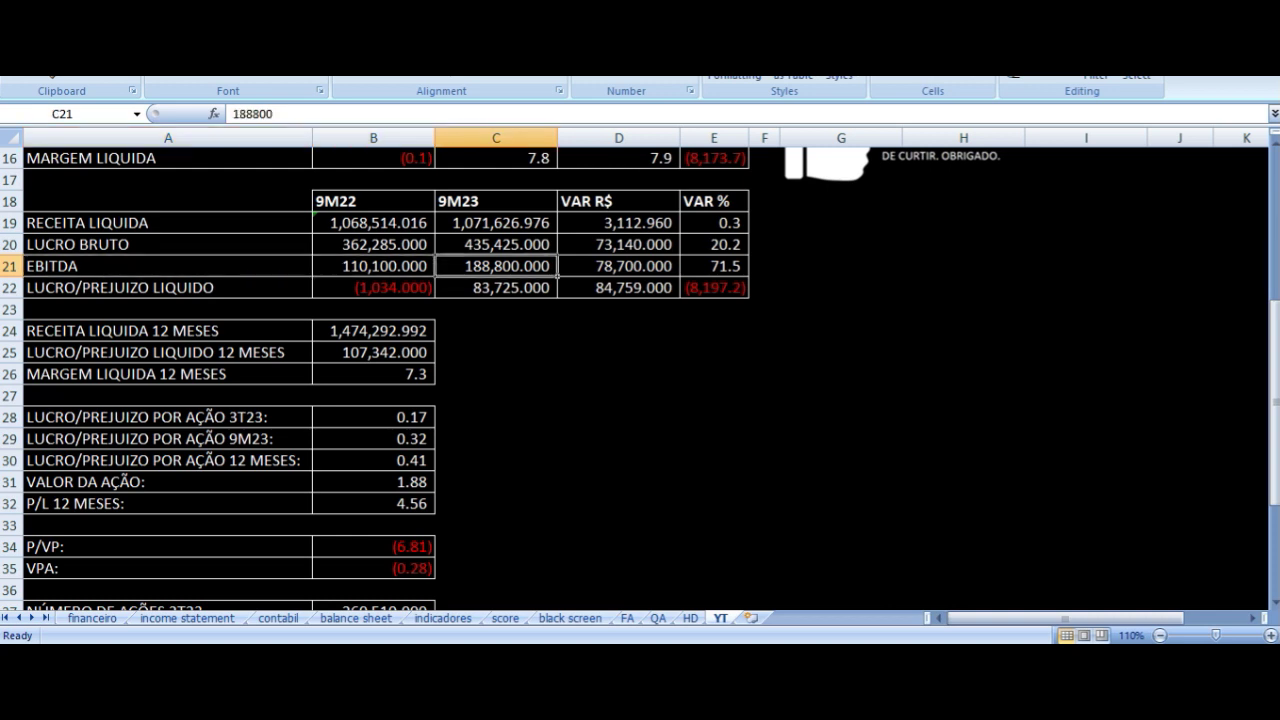
key("Right")
key("Right")
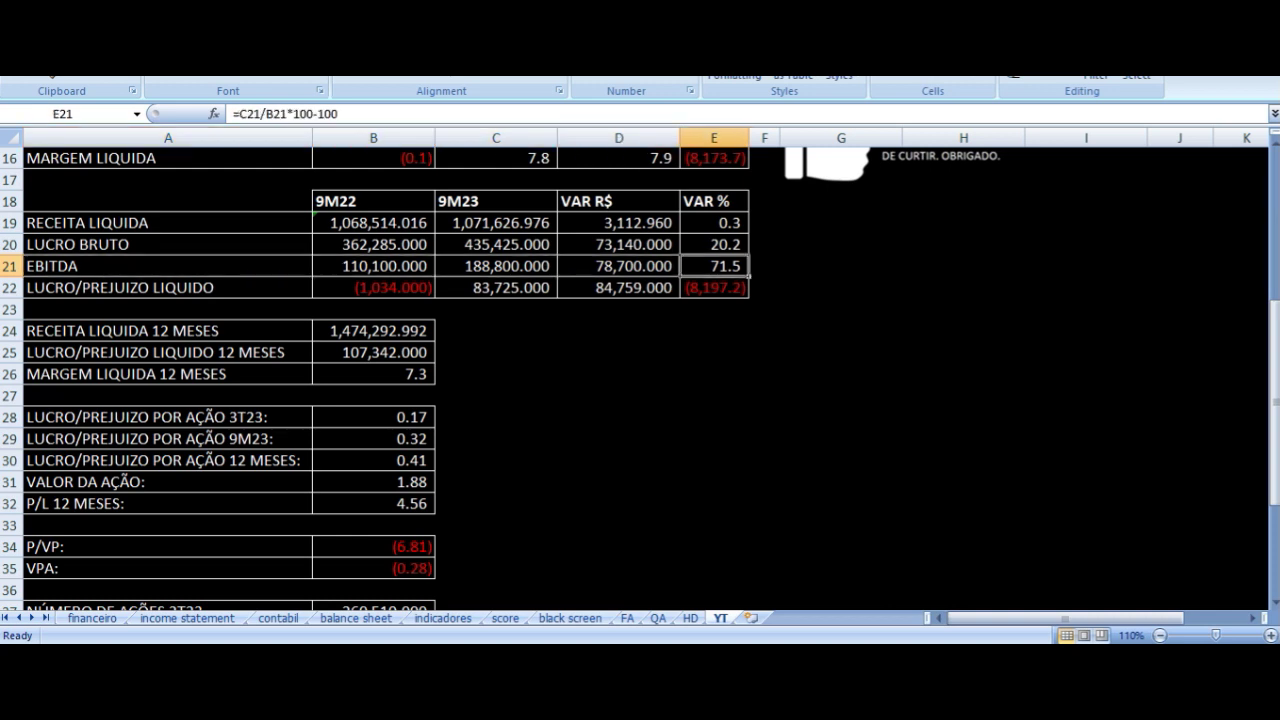
Examine the LUCRO/PREJUIZO LIQUIDO amounts for 9M22 and 9M23
key("Left")
key("Left")
key("Left")
key("Left")
key("Down")
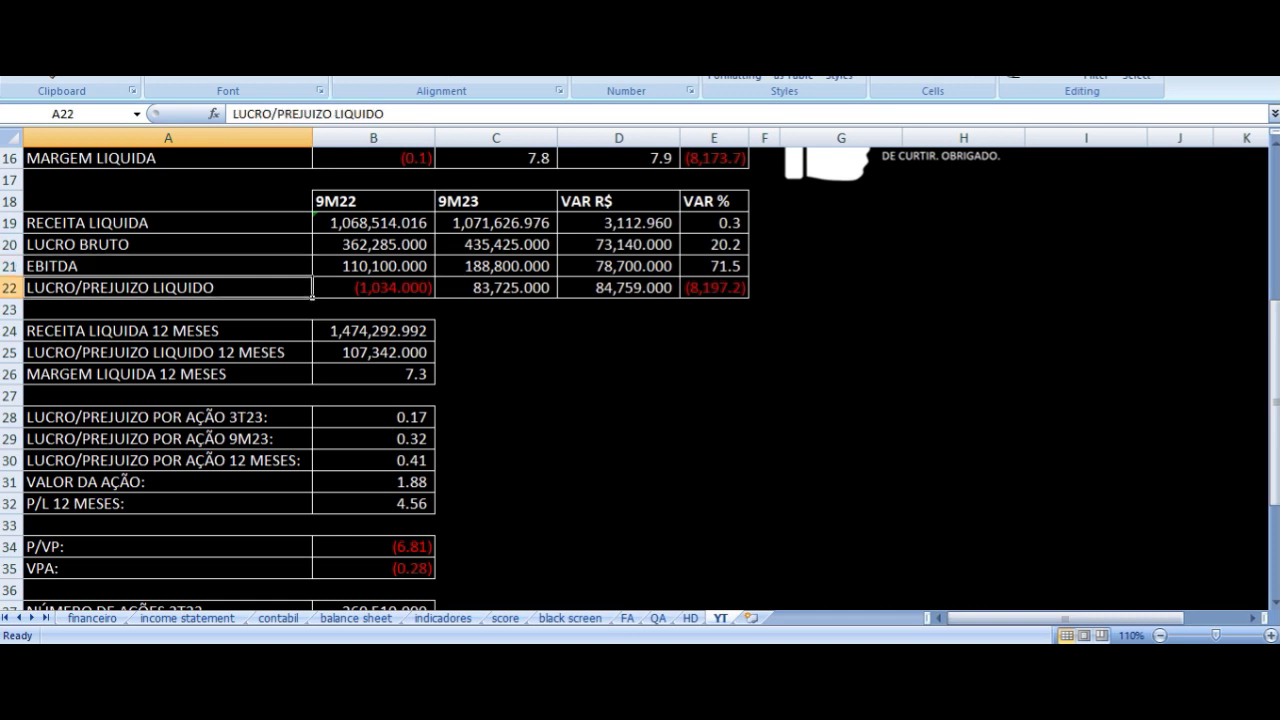
key("Right")
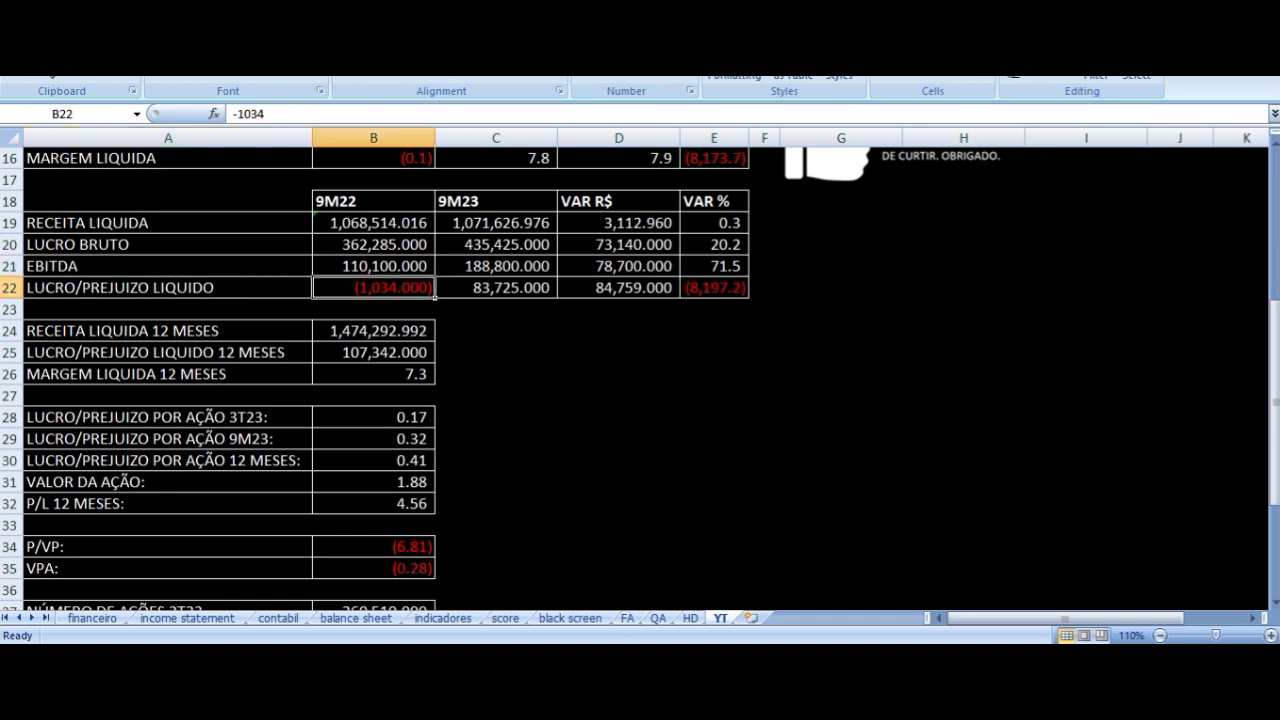
key("Right")
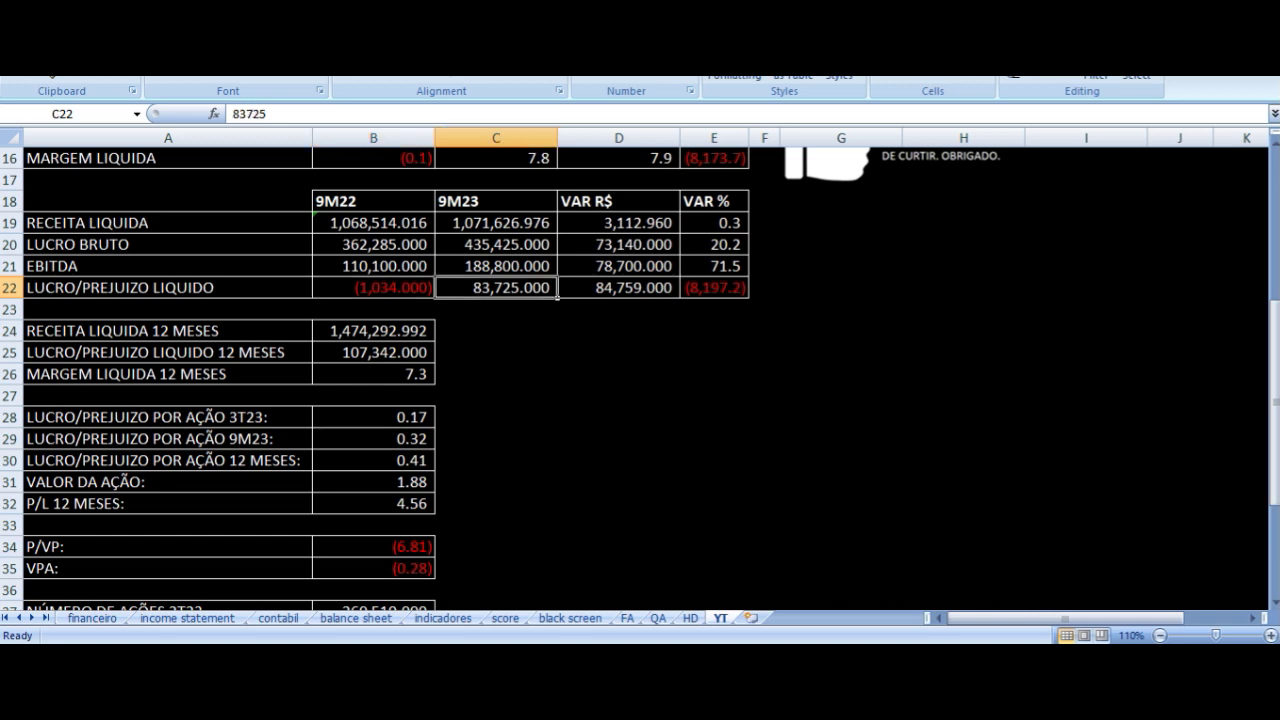
Inspect the VAR R$ of LUCRO/PREJUIZO LIQUIDO between 9M22 and 9M23
key("Left")
key("Left")
key("Right")
key("Right")
key("Right")
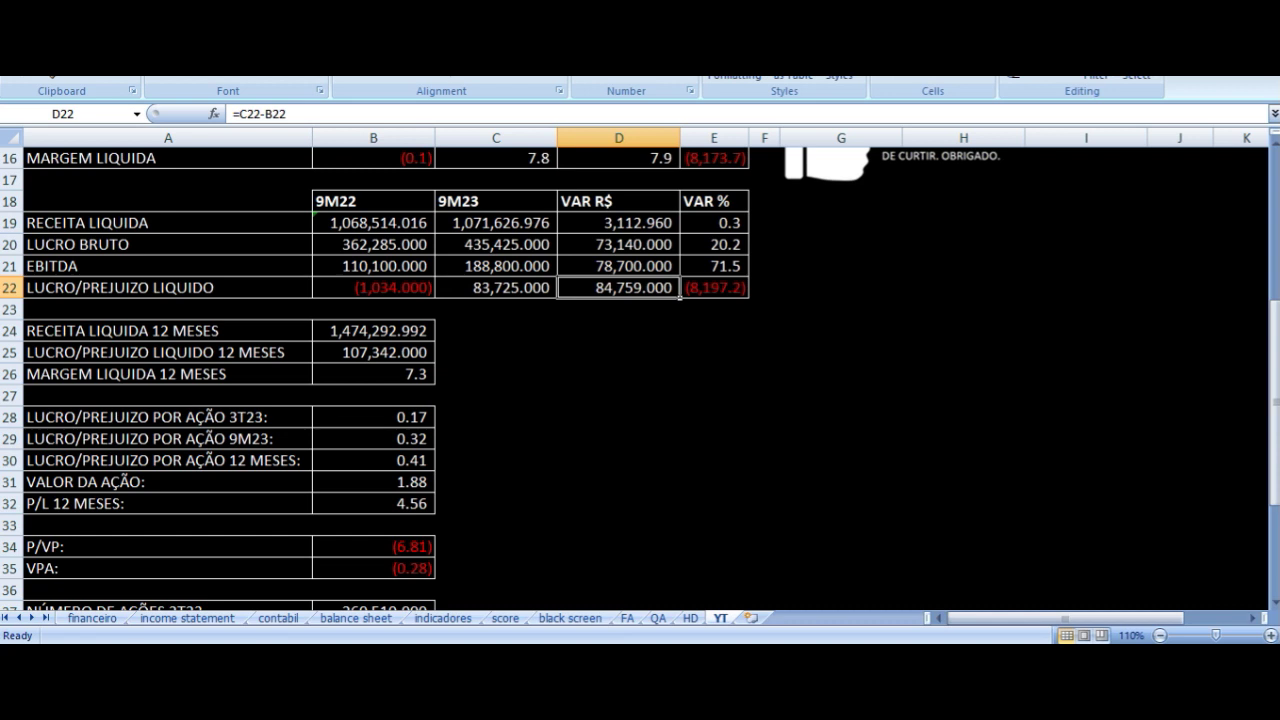
key("Left")
key("Left")
key("Left")
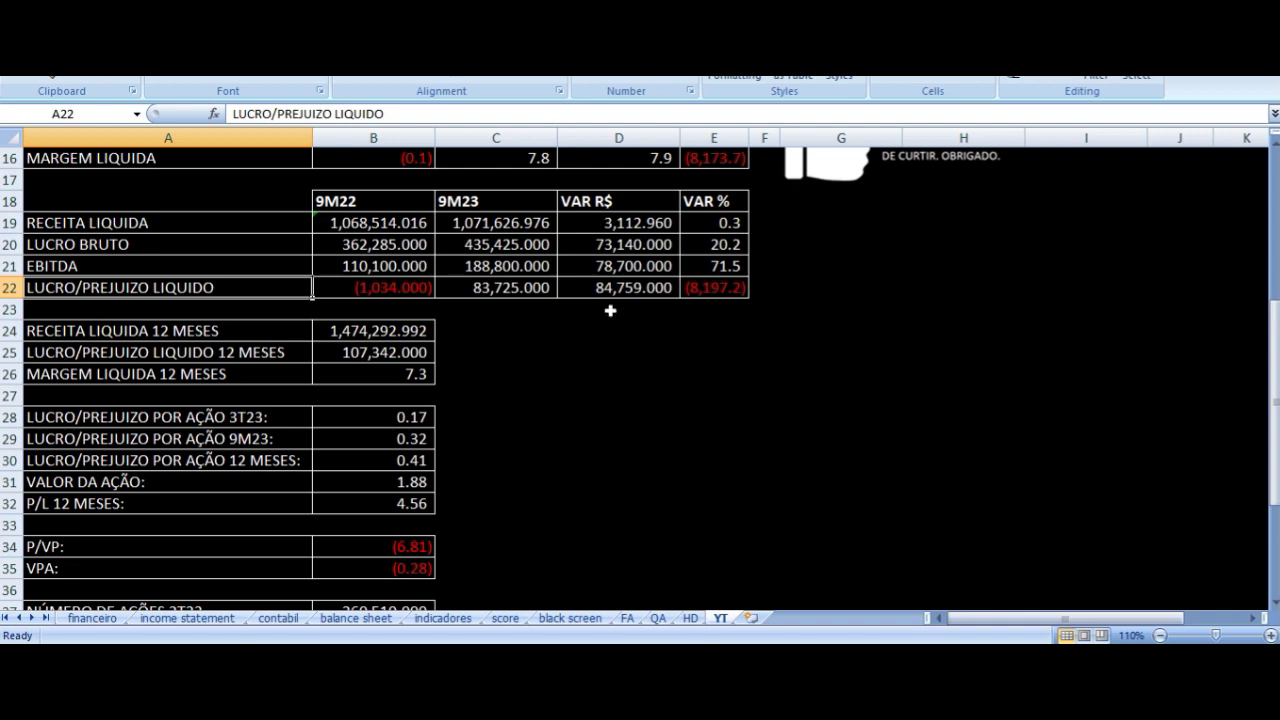
Revisit RECEITA LIQUIDA's VAR R$ in the 3T22 versus 3T23 block and return to the 9M22 versus 9M23 results
scroll(589, 486, "up", 5)
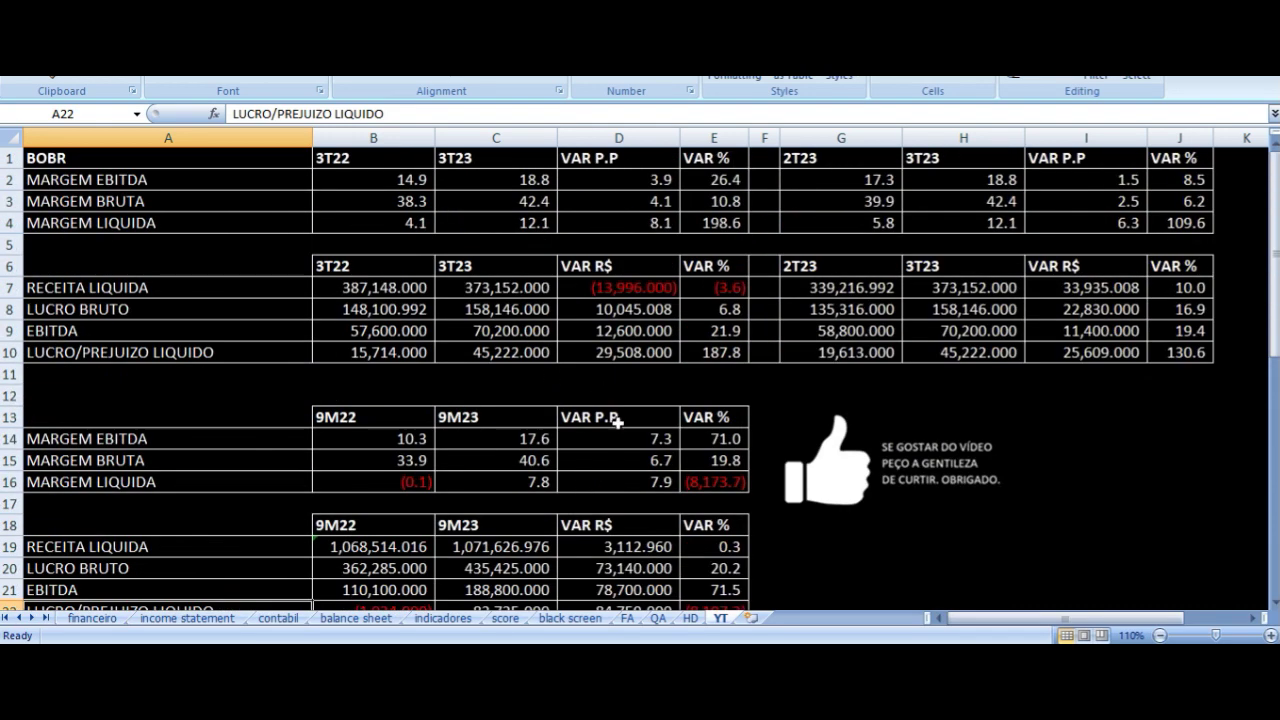
left_click(620, 292)
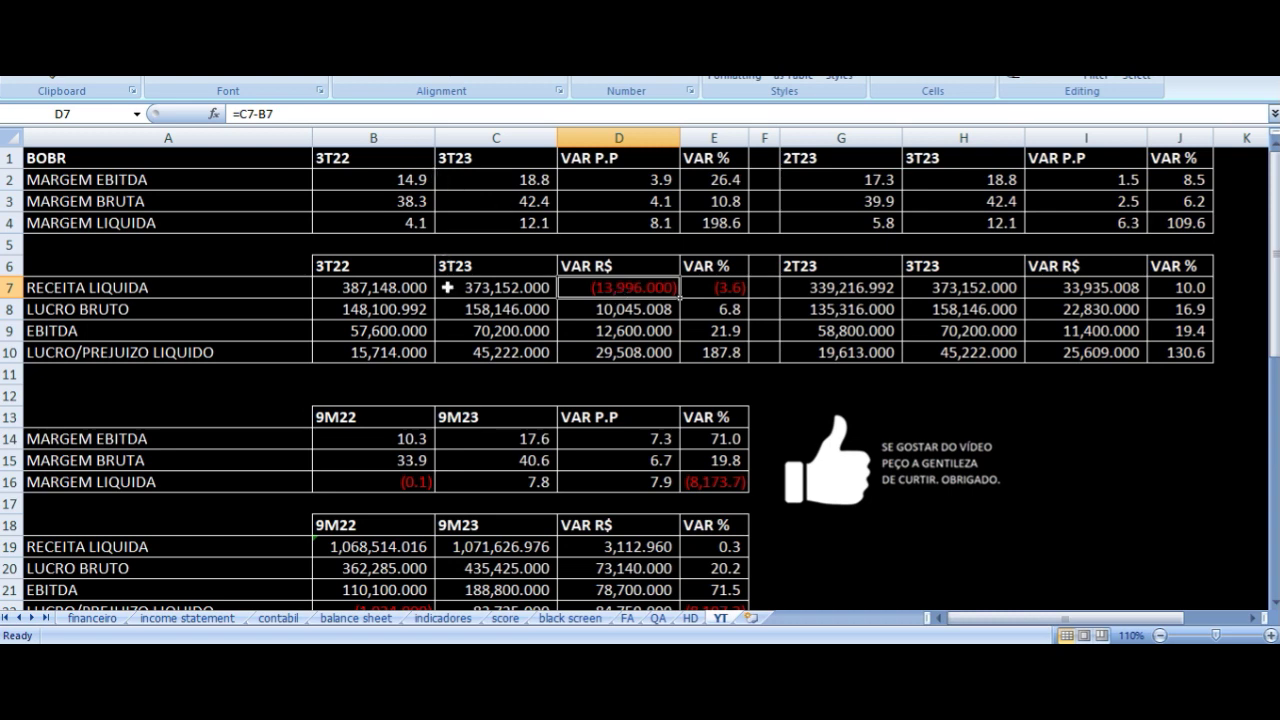
scroll(456, 290, "down", 3)
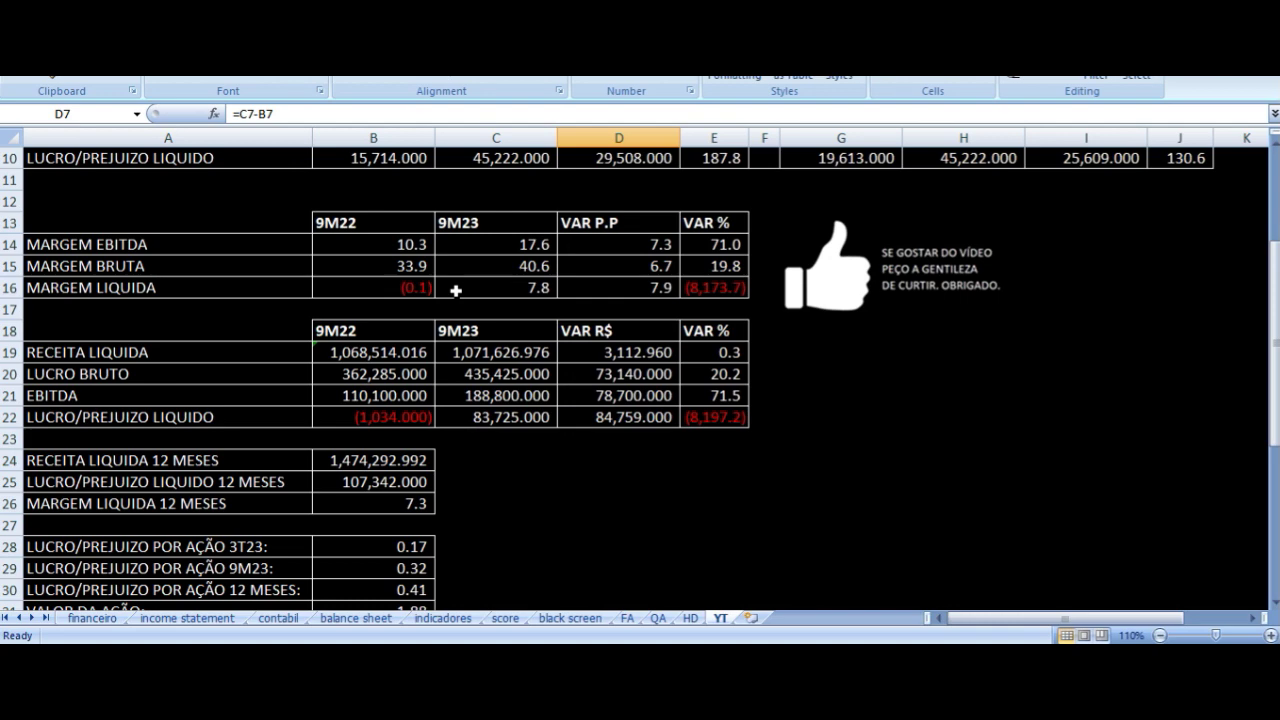
scroll(498, 359, "down", 2)
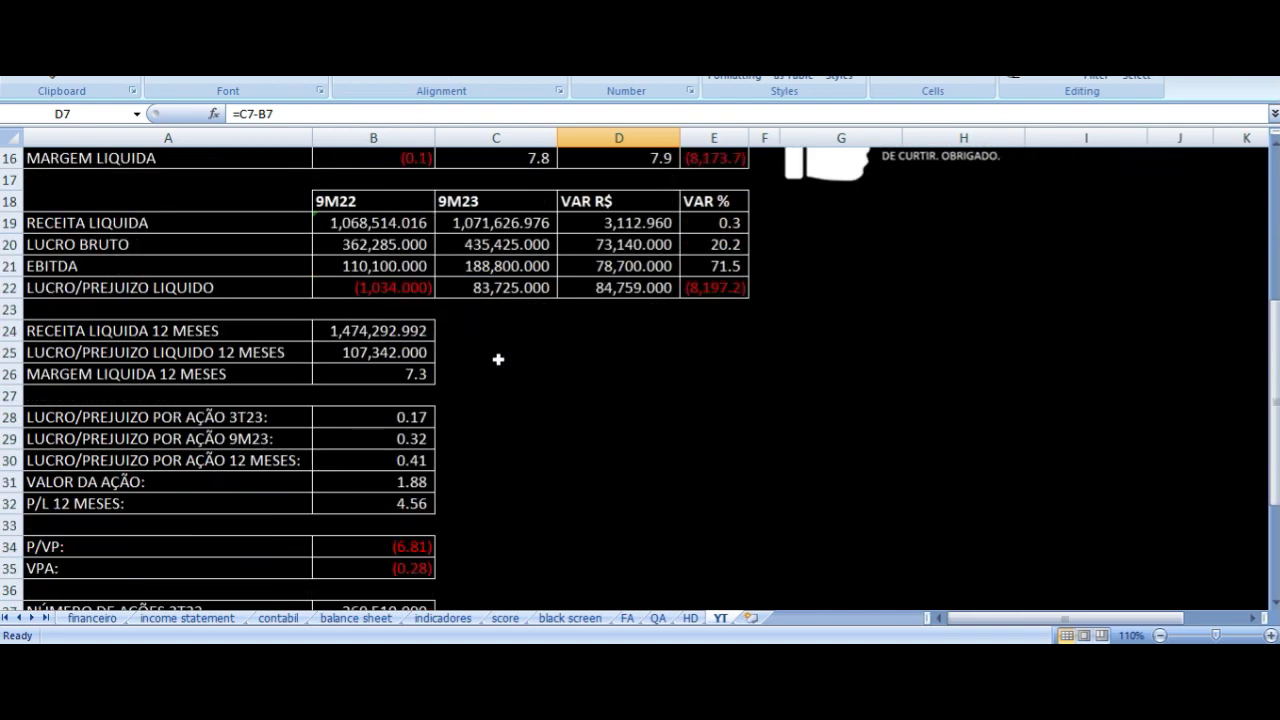
Inspect RECEITA LIQUIDA 12 MESES and LUCRO/PREJUIZO LIQUIDO 12 MESES
scroll(498, 359, "down", 1)
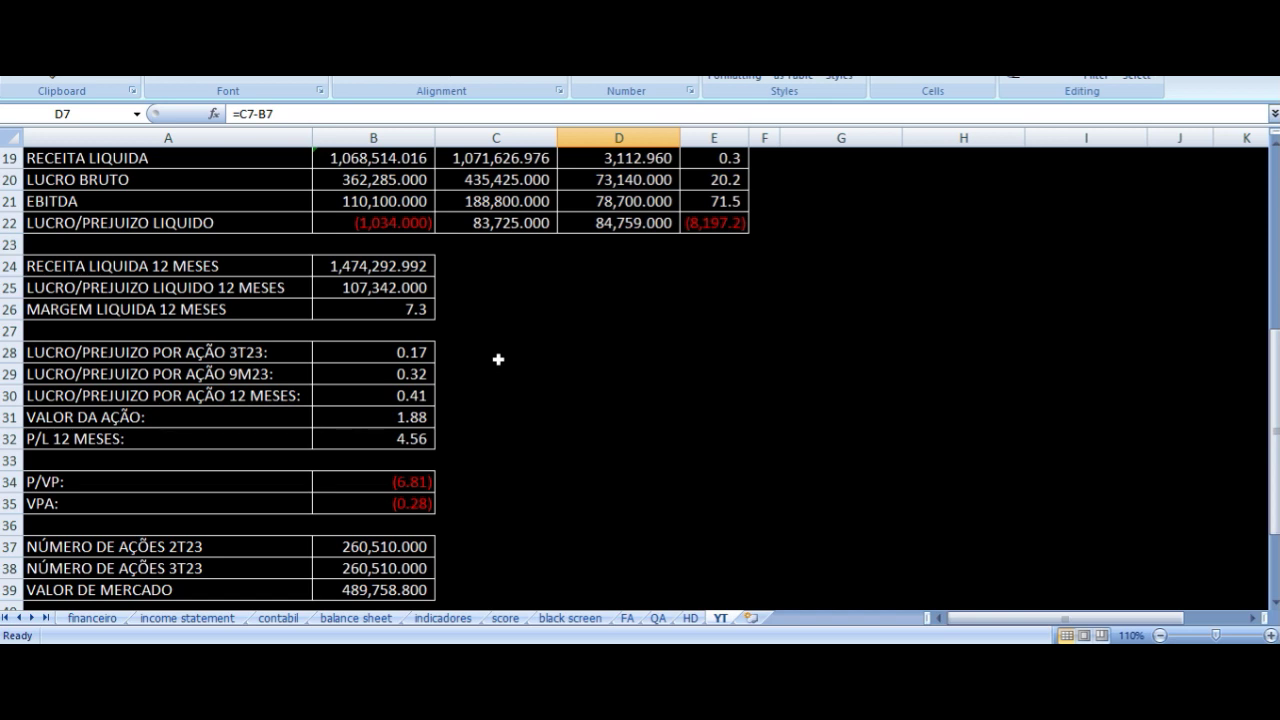
scroll(587, 418, "up", 1)
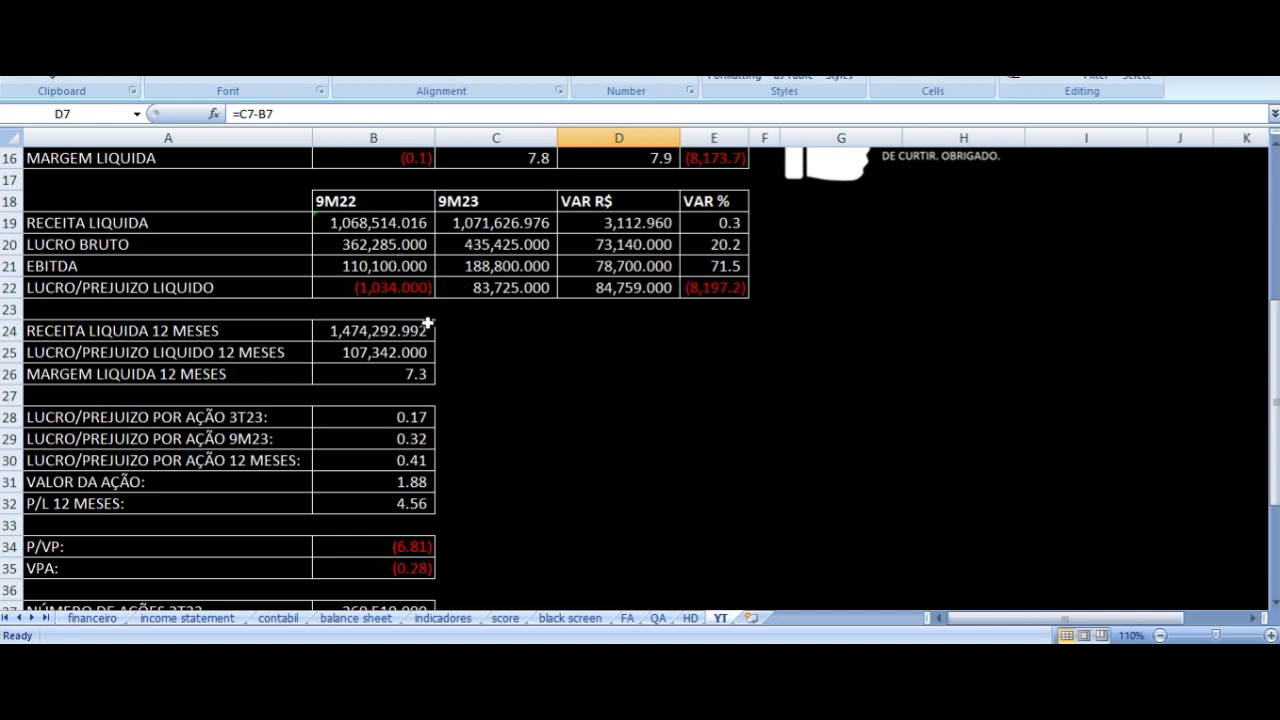
left_click(355, 332)
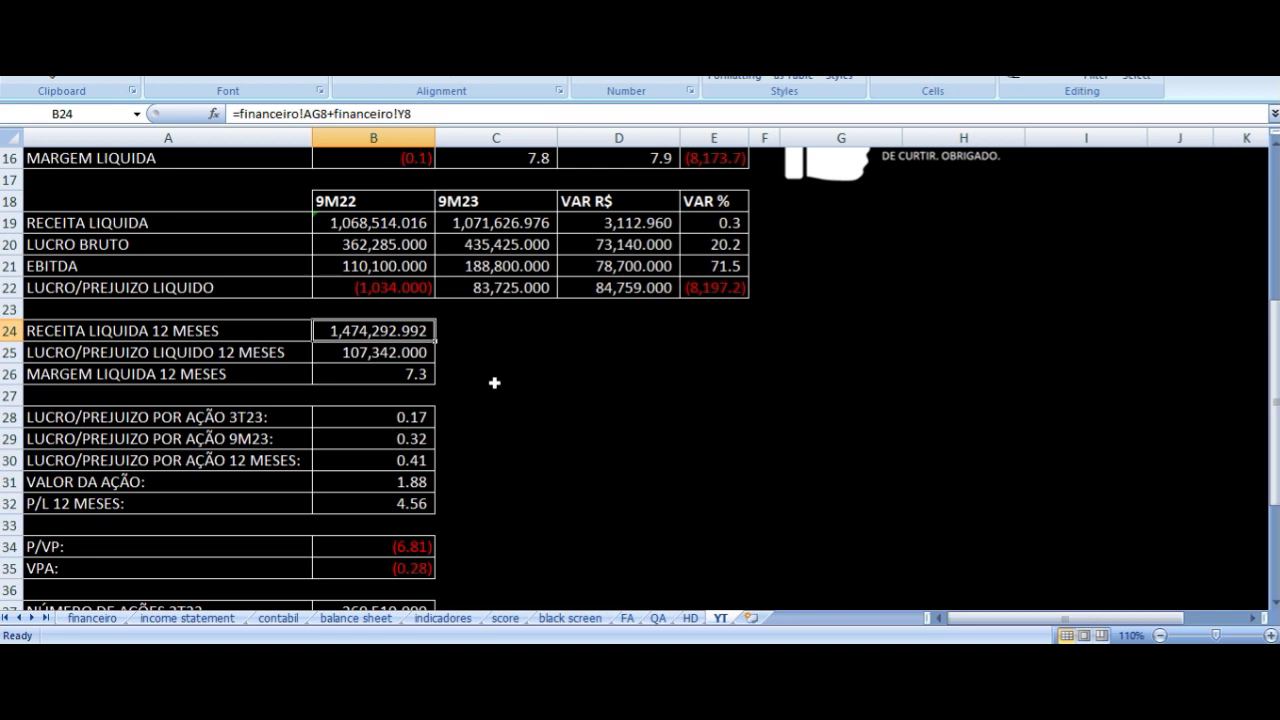
key("Left")
key("Right")
key("Down")
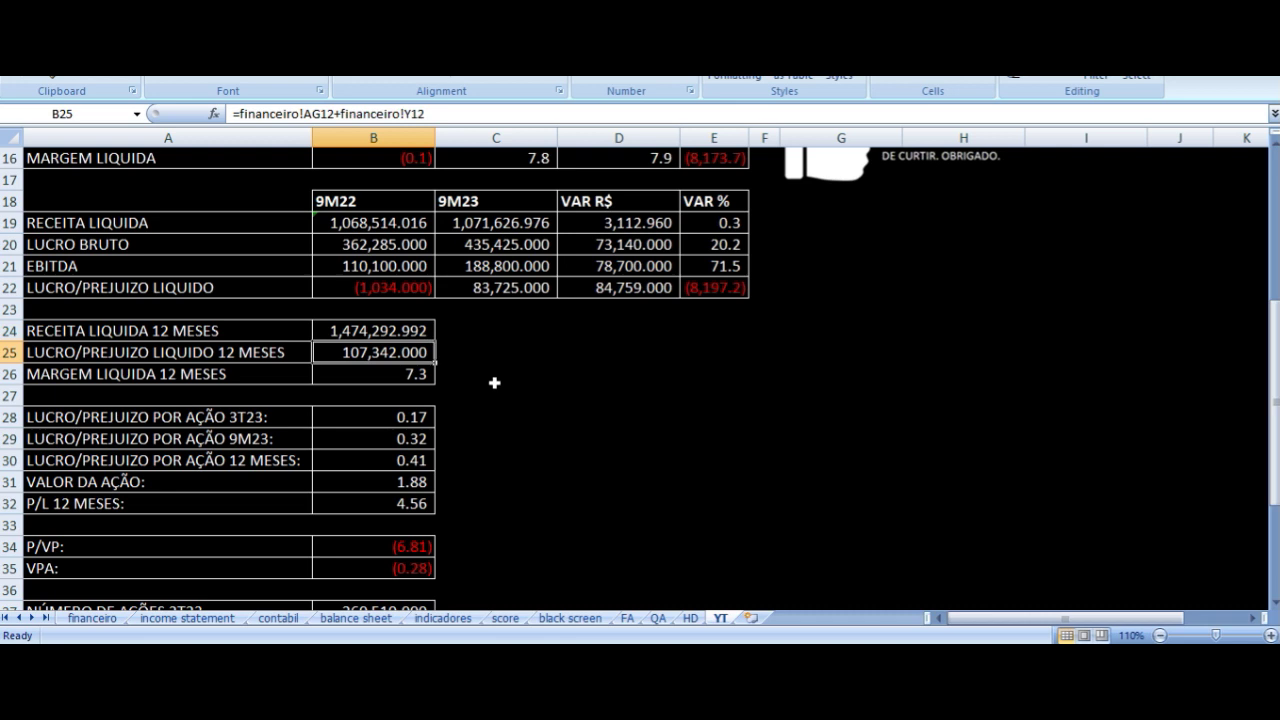
Check the MARGEM LIQUIDA 12 MESES value and its formula
key("Left")
key("Down")
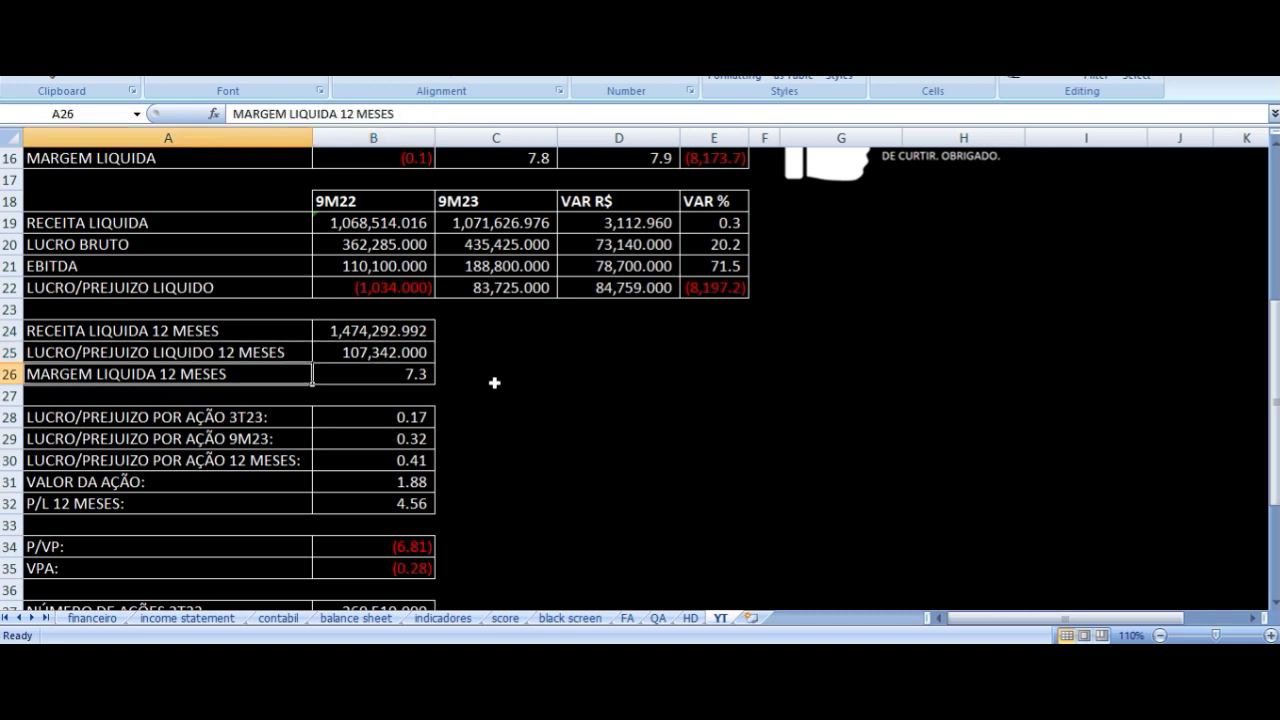
key("Right")
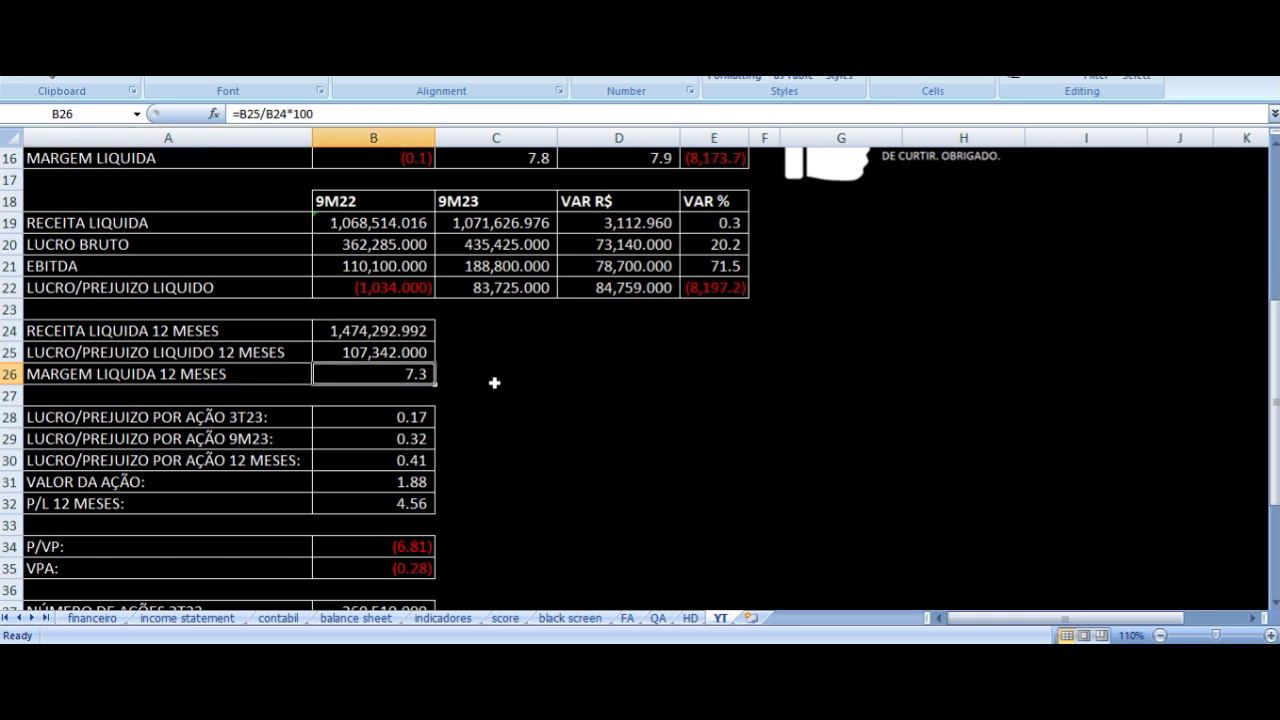
Inspect LUCRO/PREJUIZO POR AÇÃO for 3T23, 9M23 and 12 MESES, checking each figure's formula
key("Down")
key("Down")
key("Left")
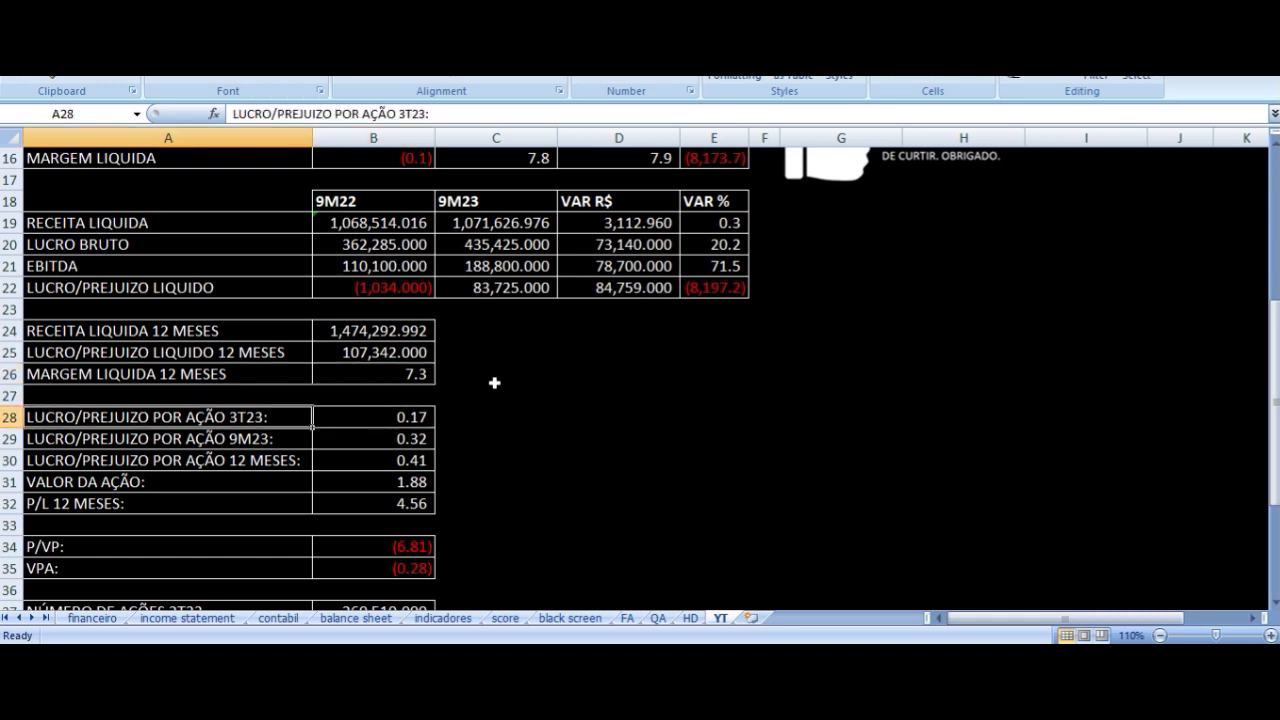
key("Right")
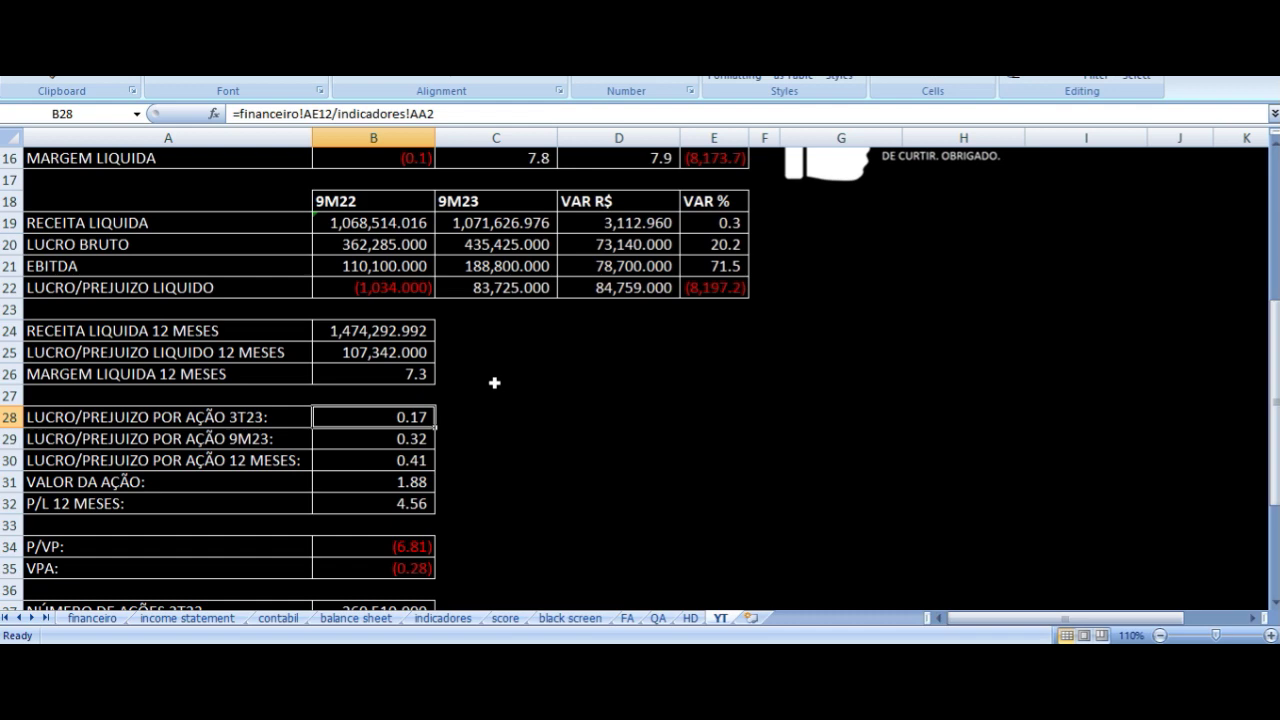
scroll(494, 382, "down", 2)
left_click(412, 314)
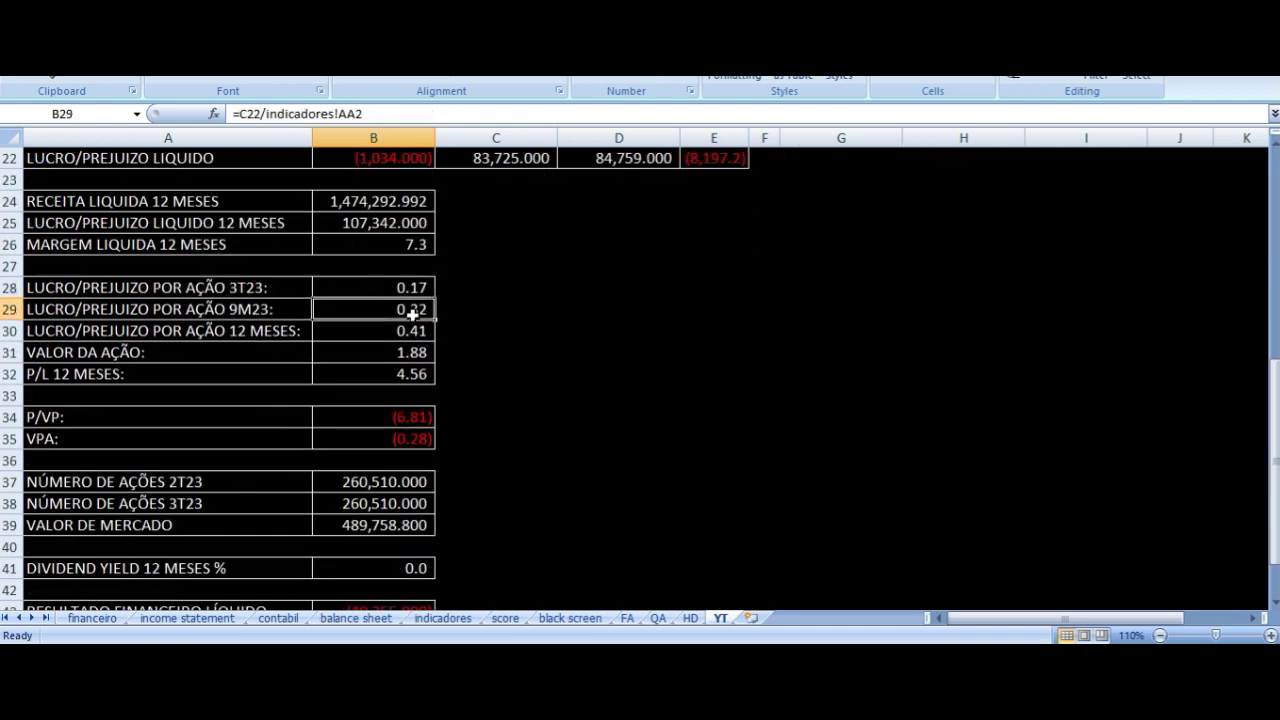
key("Left")
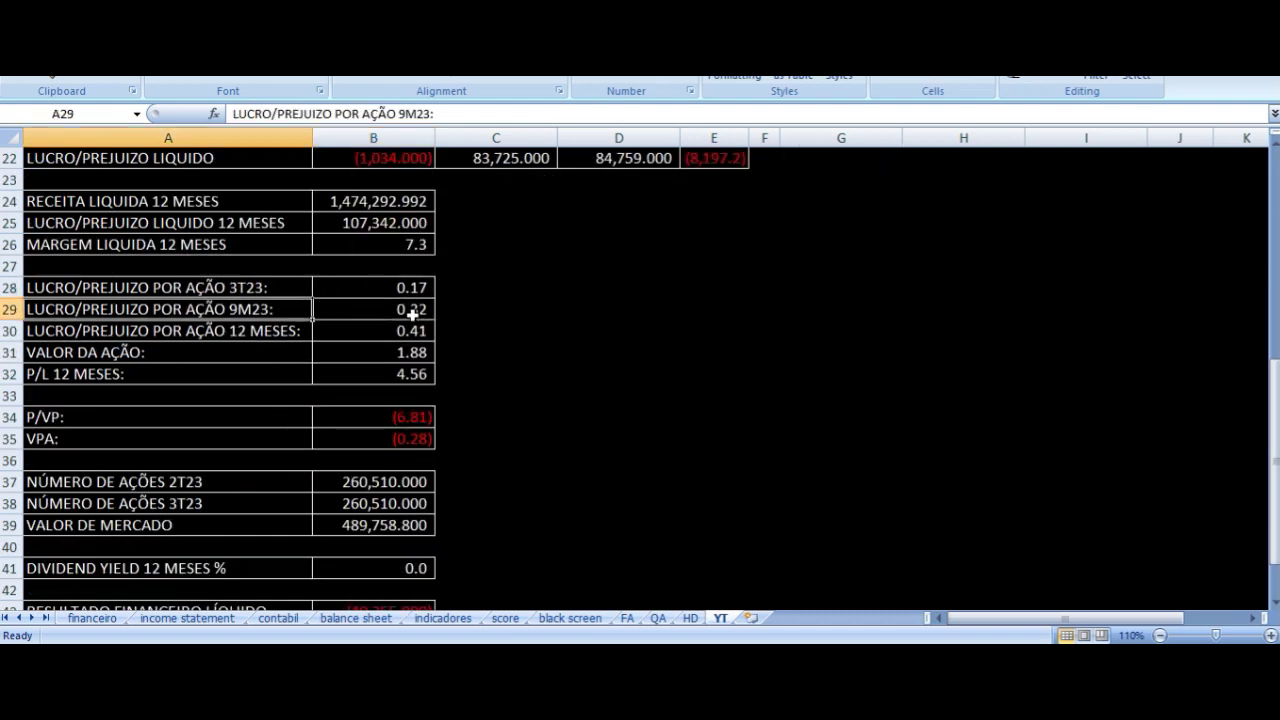
key("Right")
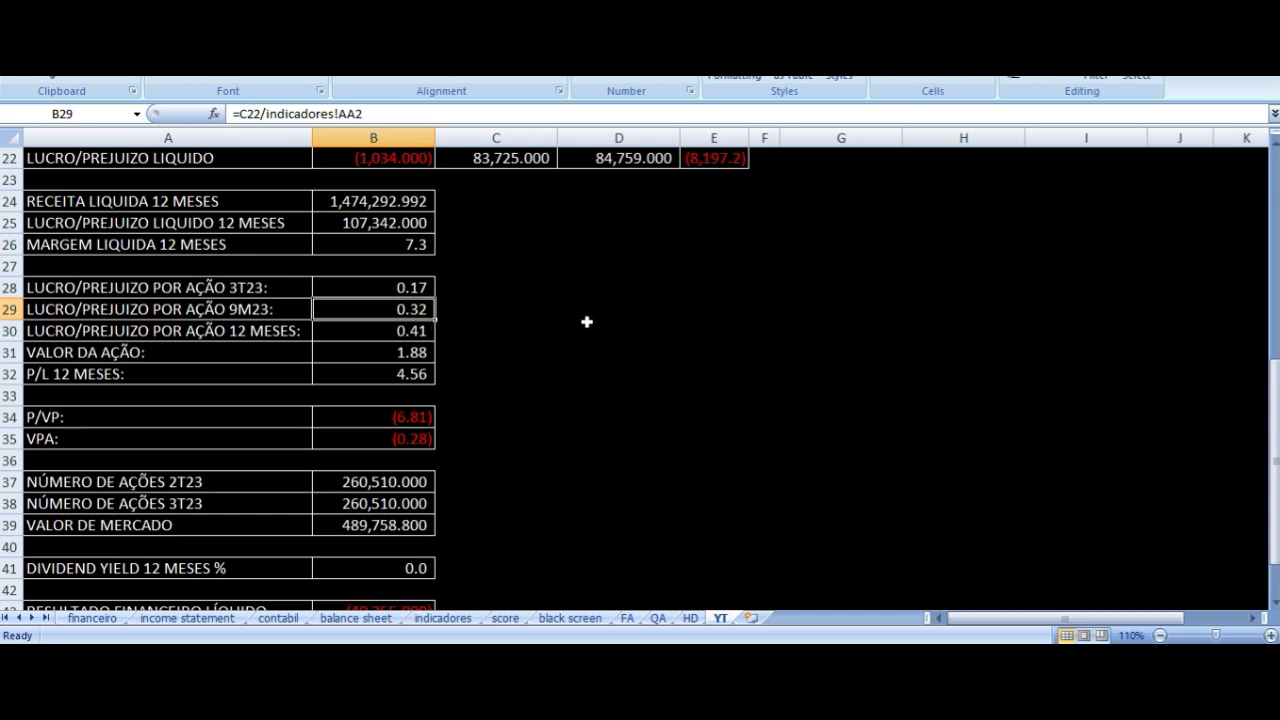
key("Down")
key("Left")
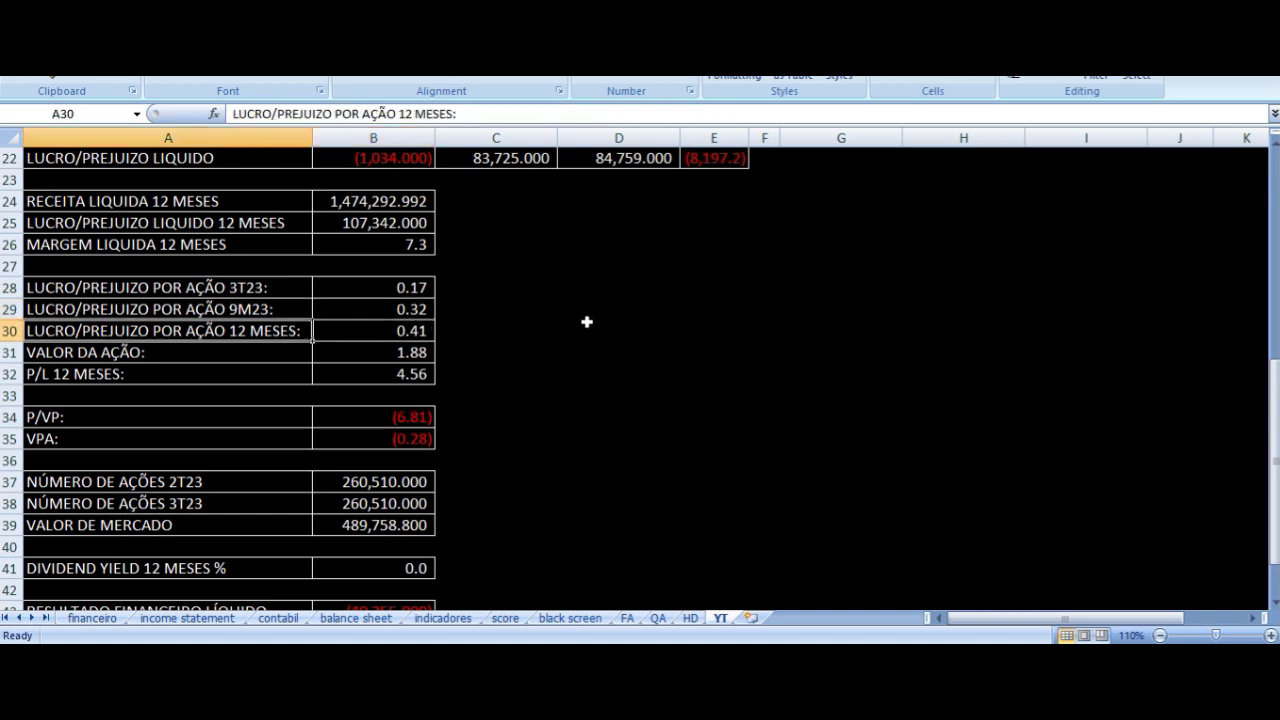
key("Right")
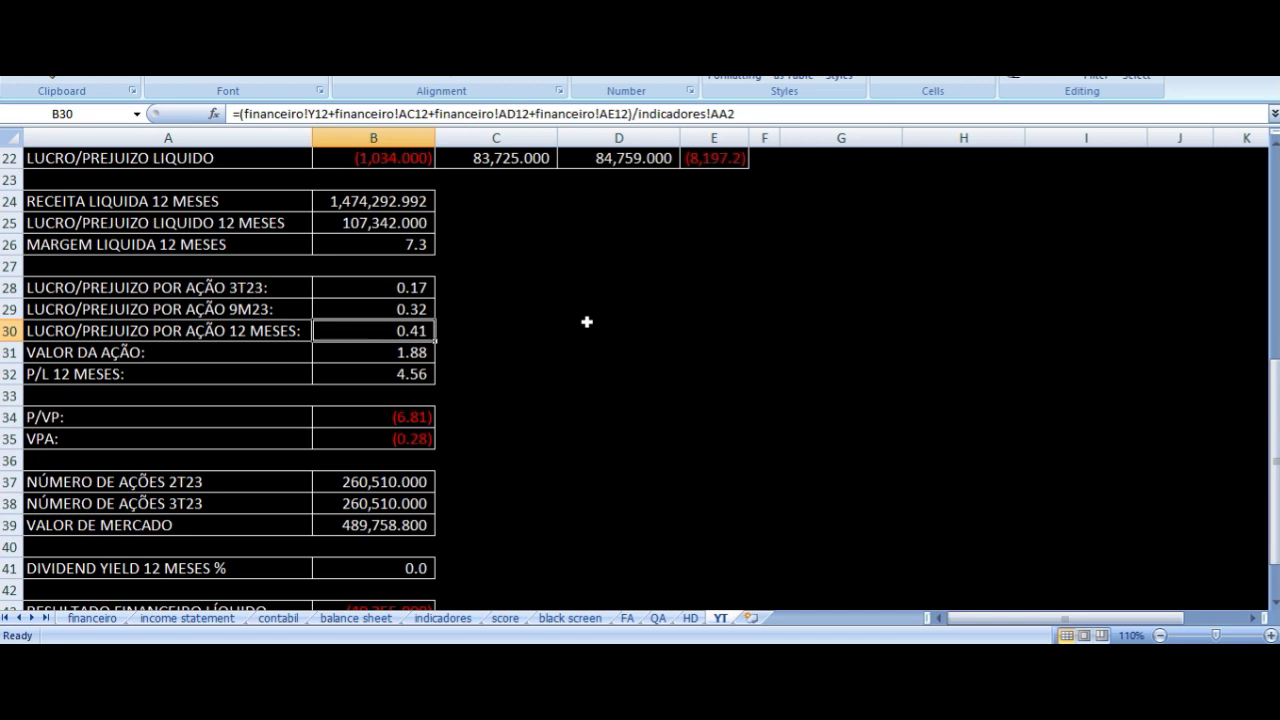
Check VALOR DA AÇÃO and the P/L 12 MESES figure derived from it
key("Down")
key("Left")
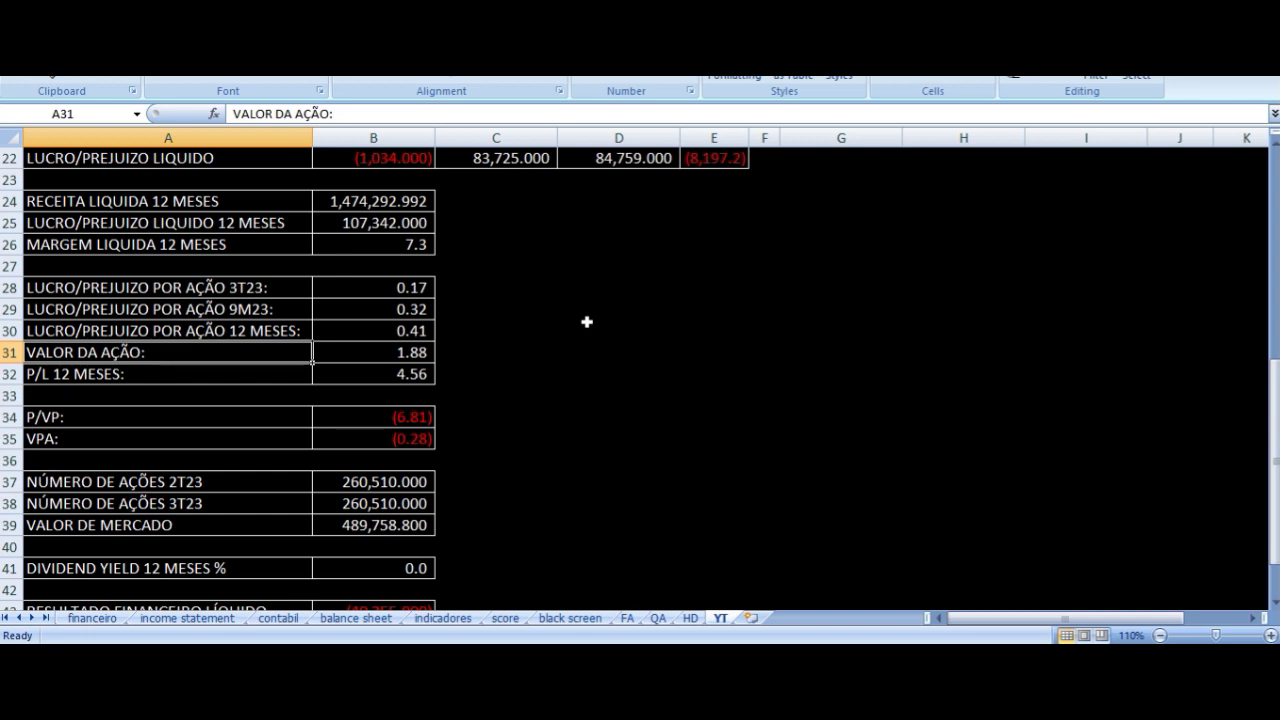
key("Right")
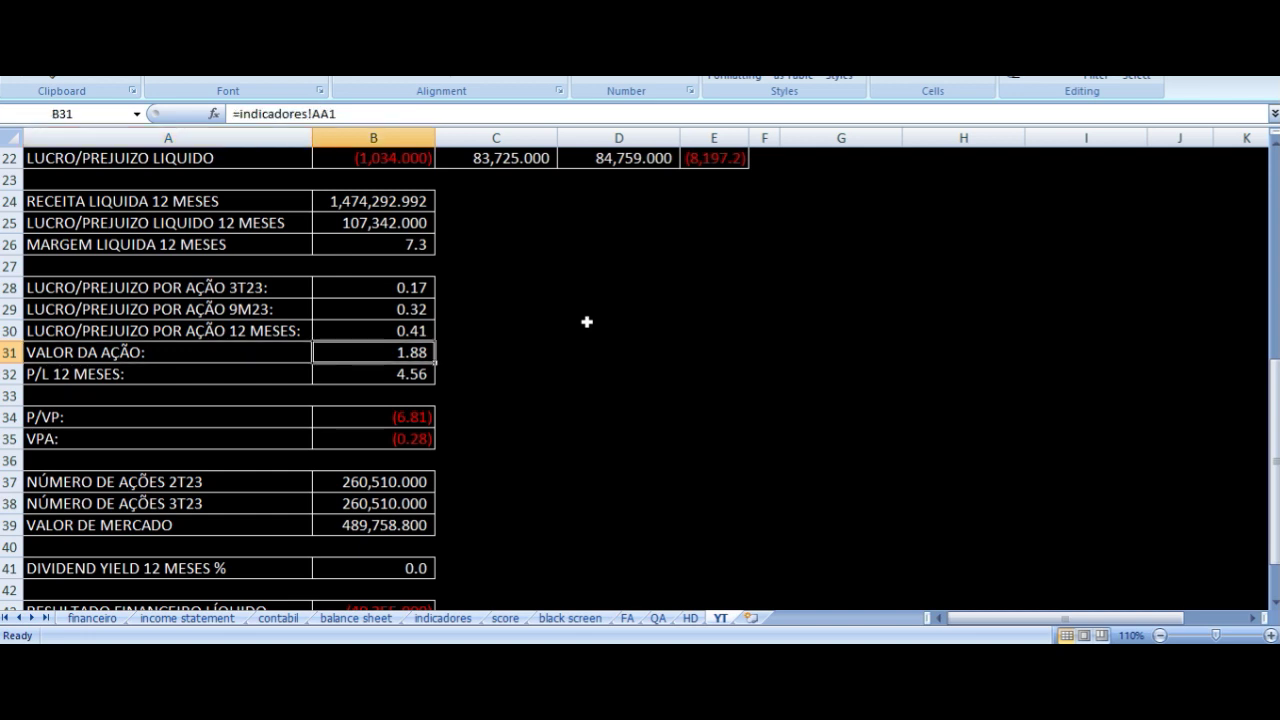
key("Down")
key("Left")
key("Right")
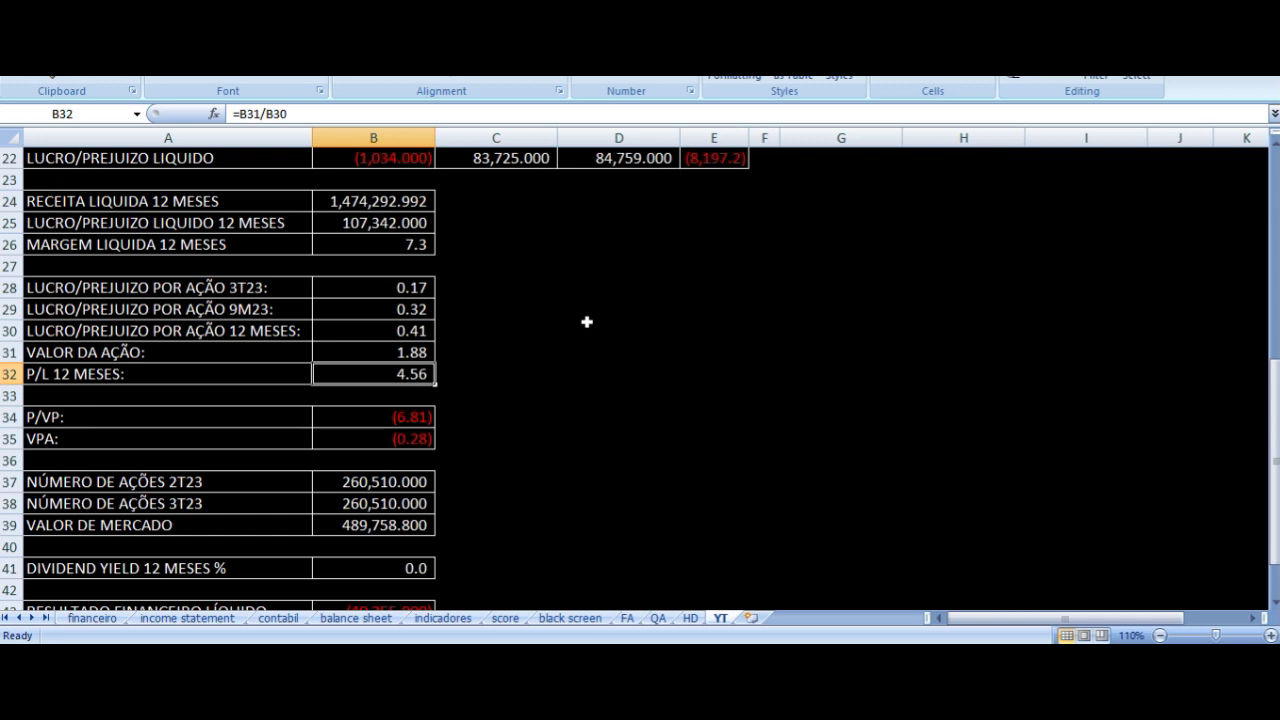
Inspect the P/VP value and its source reference
key("Left")
key("Down")
key("Down")
key("Down")
key("Up")
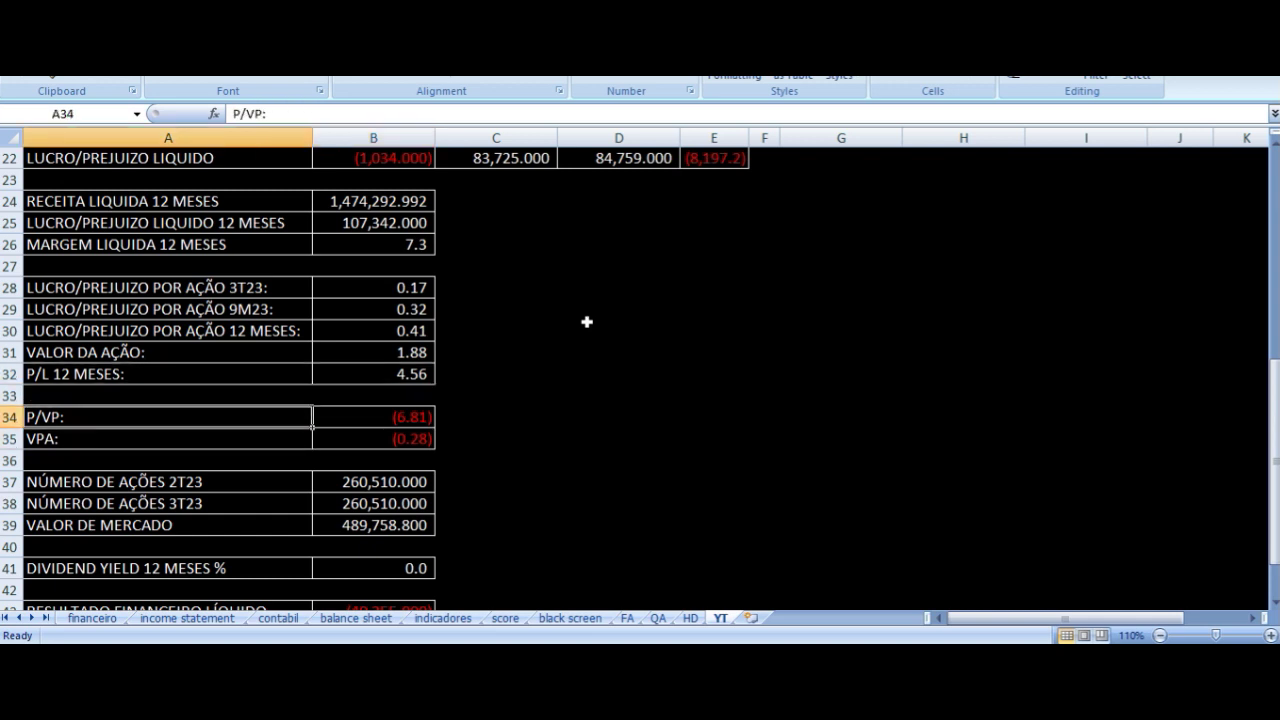
key("Right")
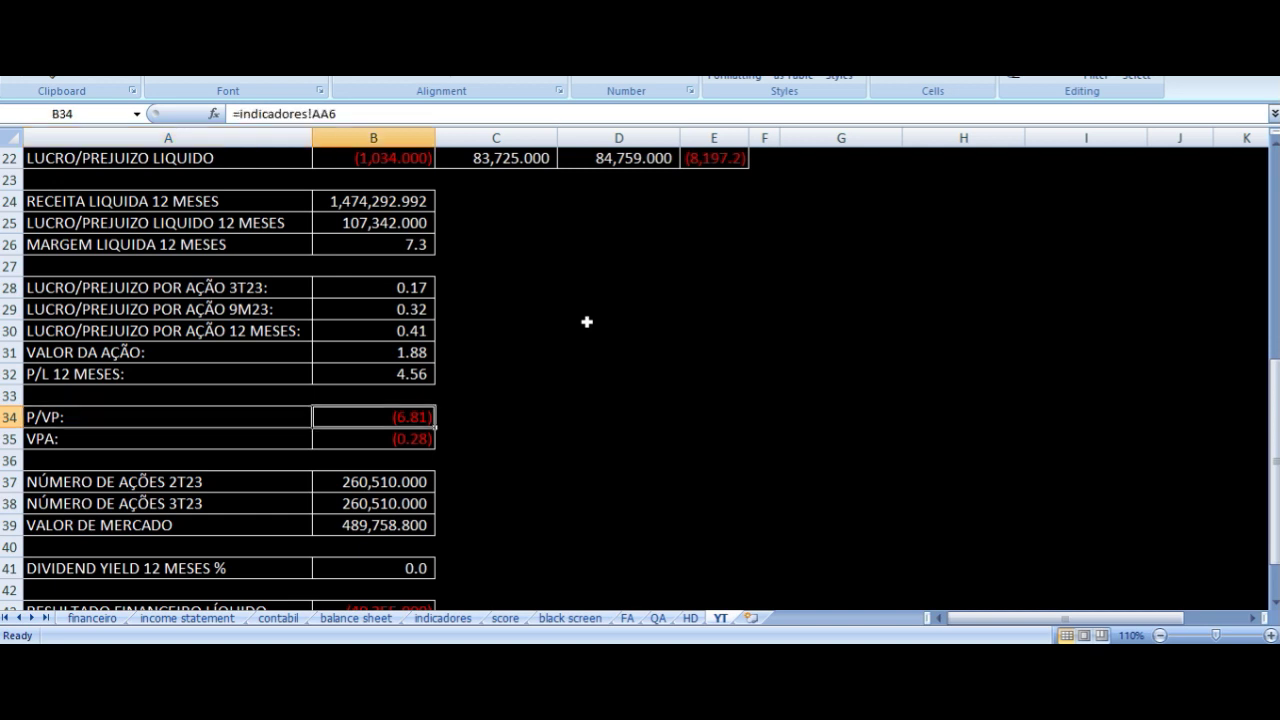
Look at VPA and compare it with VALOR DA AÇÃO in the per-share block
key("Down")
key("Left")
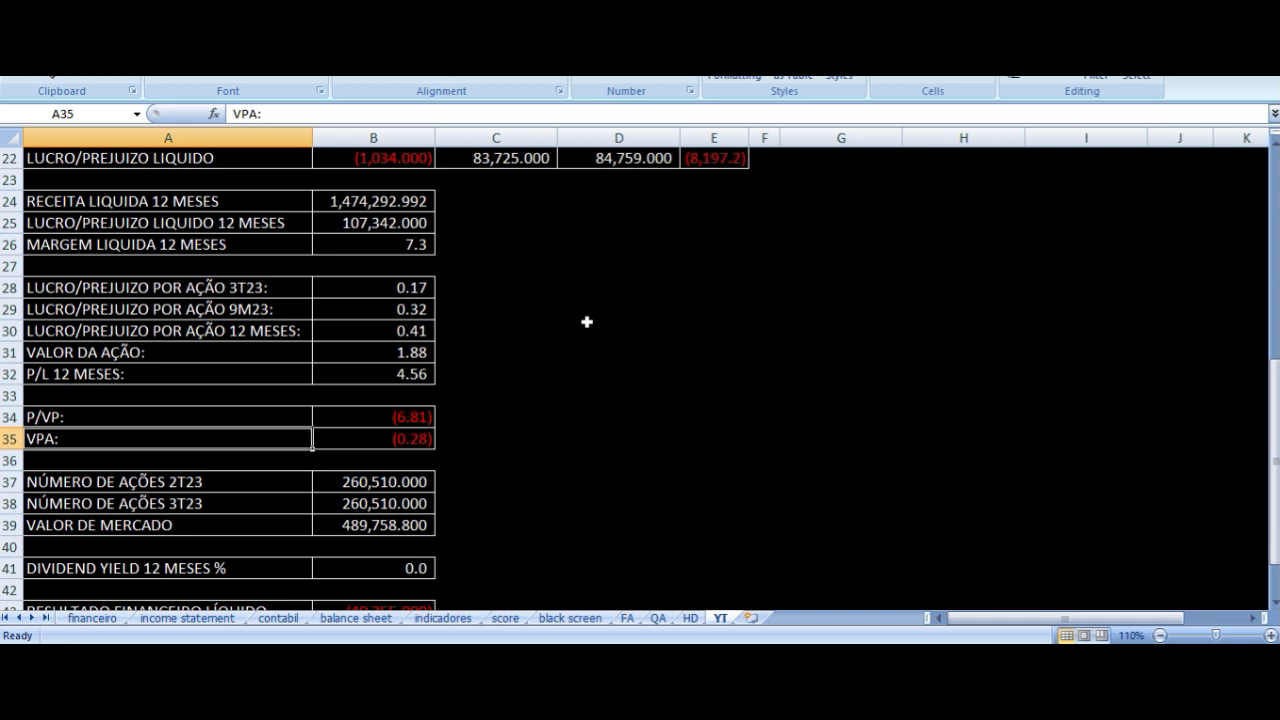
key("Right")
key("Up")
key("Up")
key("Up")
key("Up")
key("Left")
key("Right")
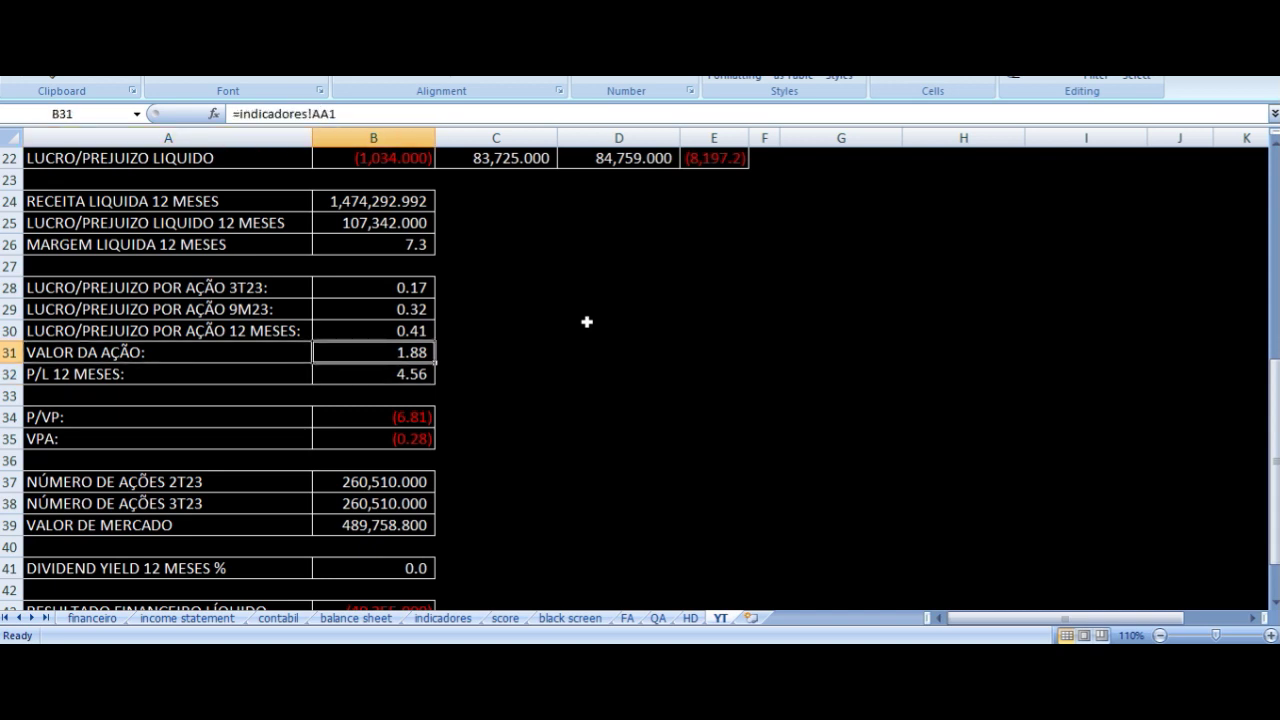
Return to VPA and examine its value and source reference
key("Down")
key("Down")
key("Down")
key("Down")
key("Left")
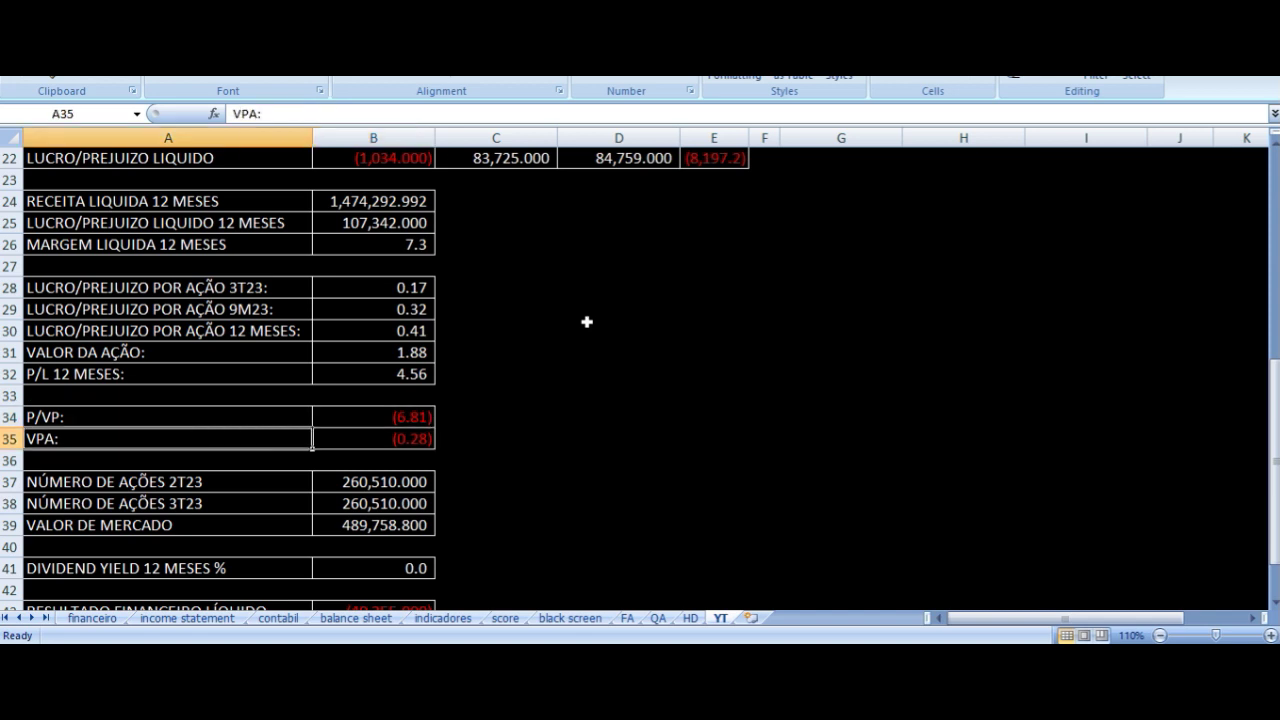
key("Right")
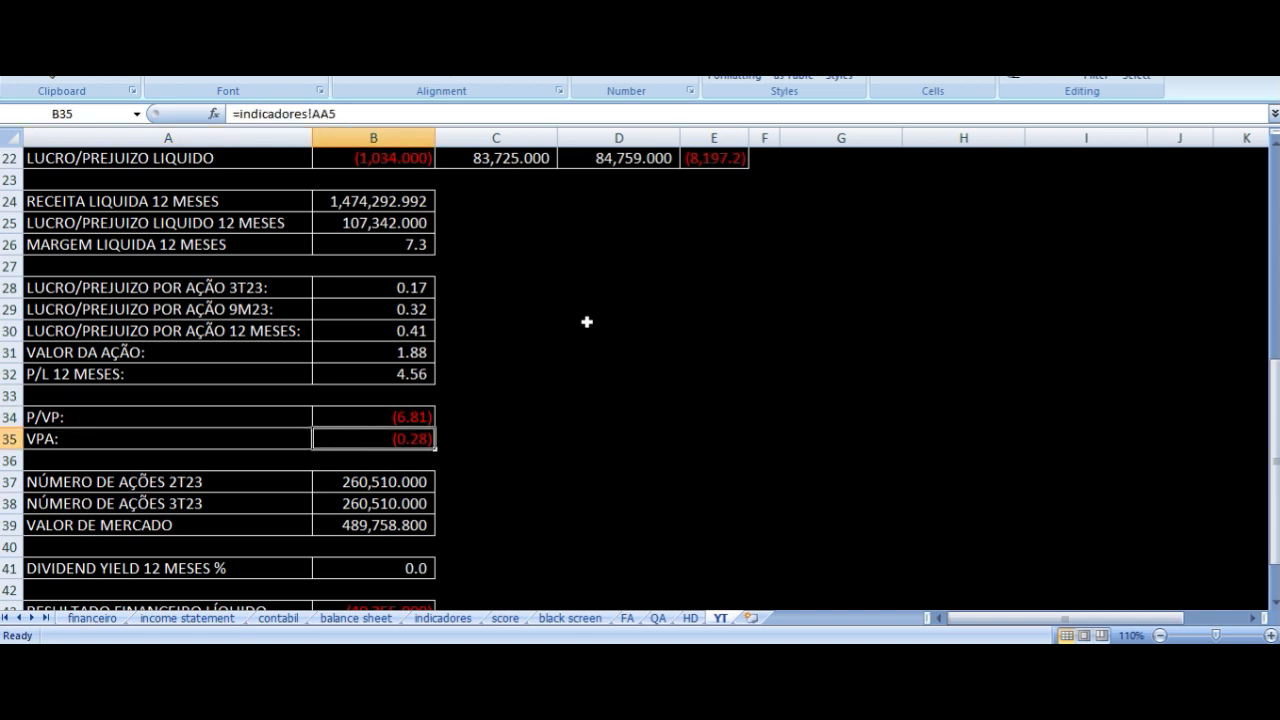
key("Left")
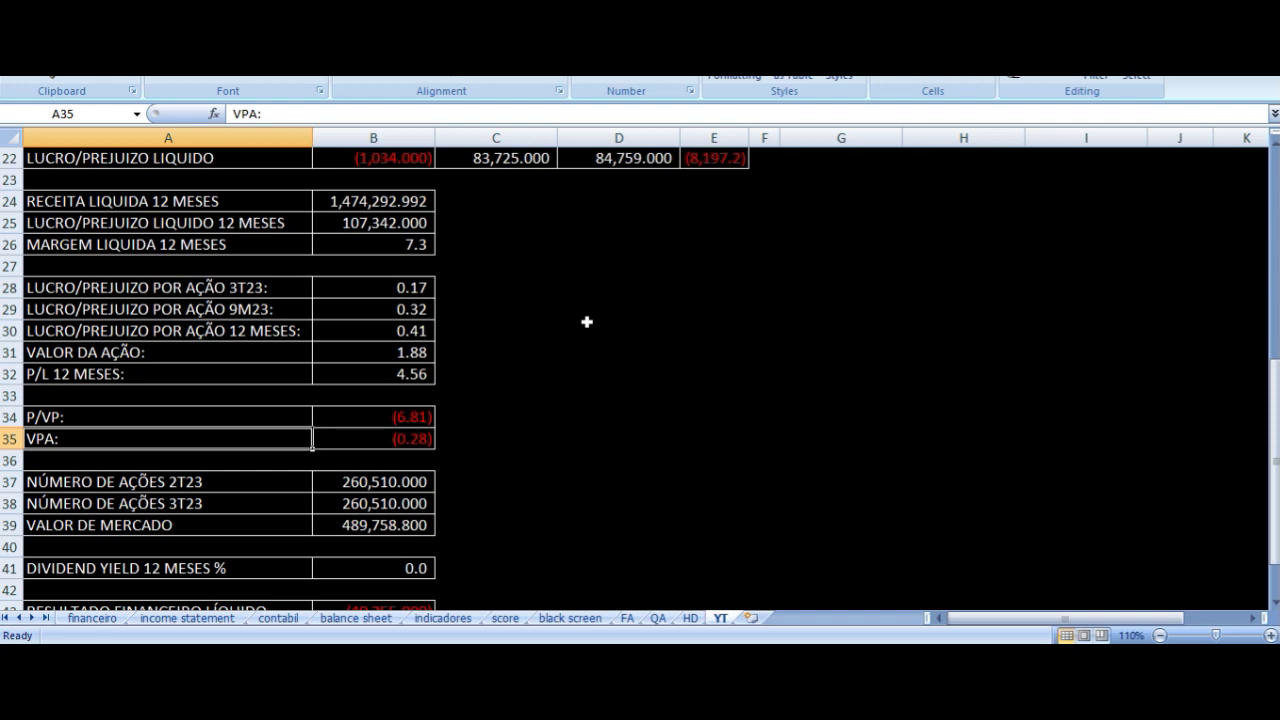
key("Right")
key("Left")
Review the sheet down to LUCRO/PREJUIZO ACUMULADO and relate that figure to VPA
scroll(587, 322, "up", 7)
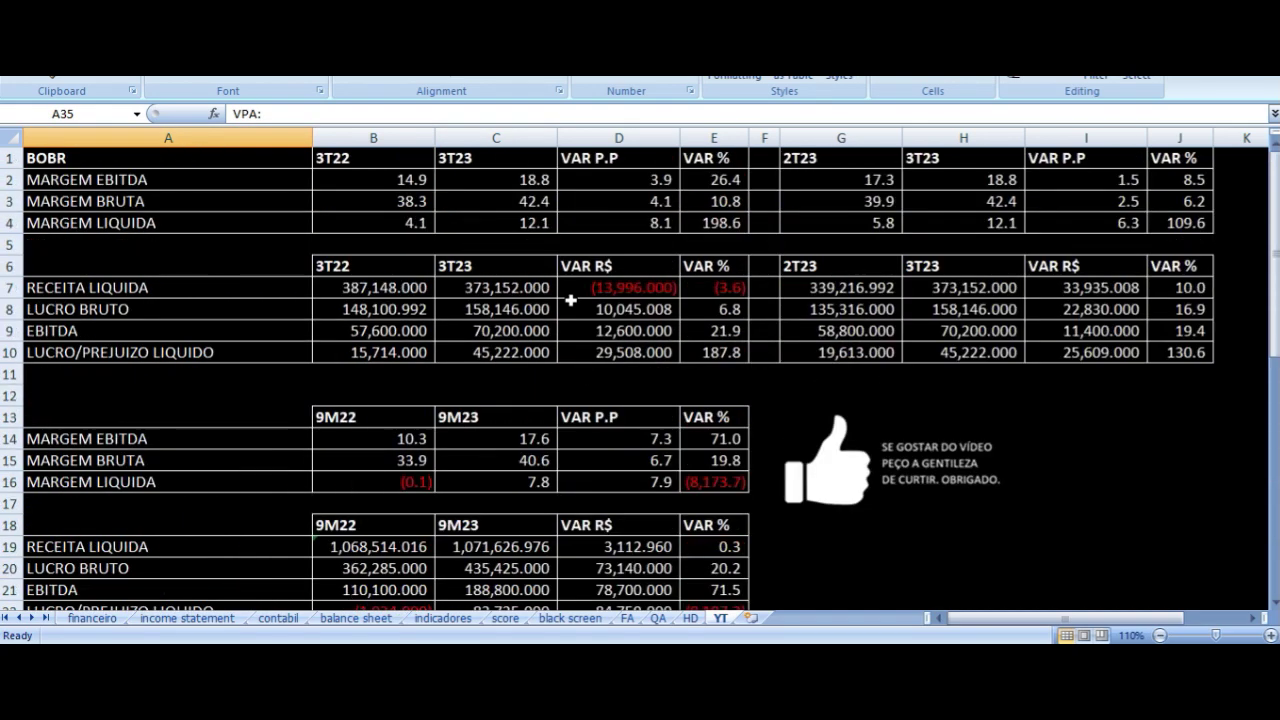
scroll(711, 325, "down", 8)
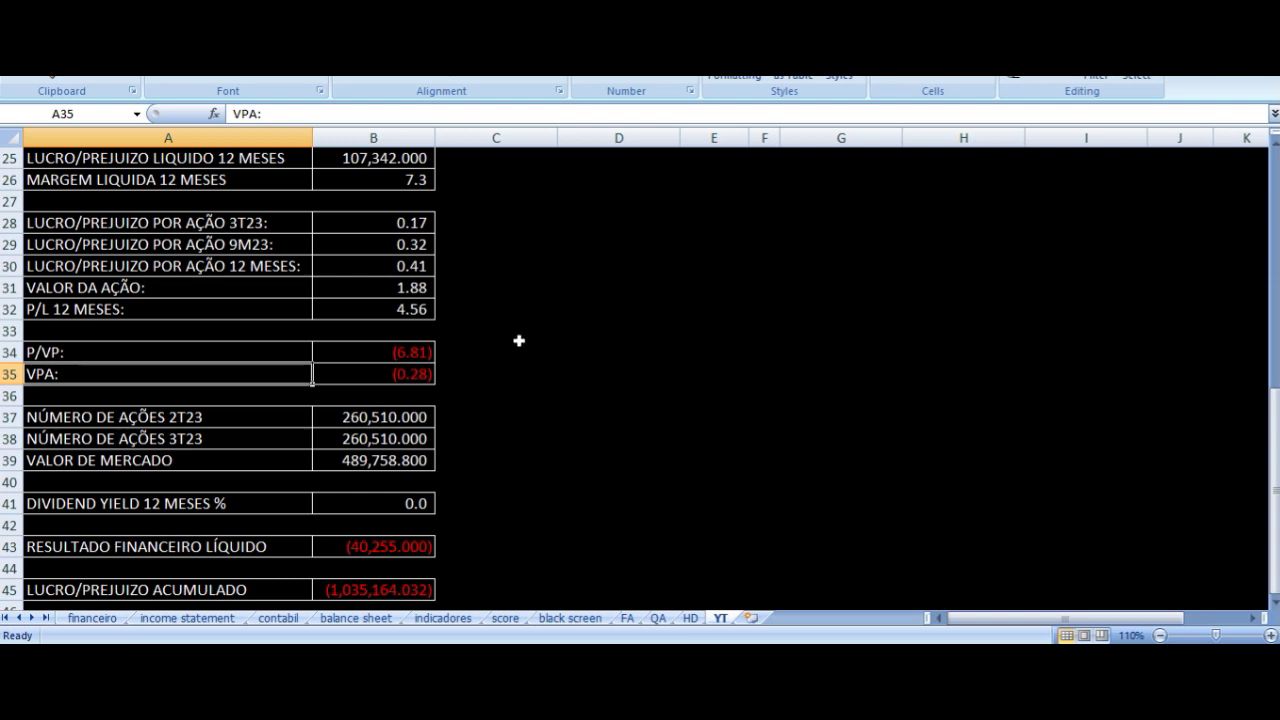
scroll(519, 341, "down", 2)
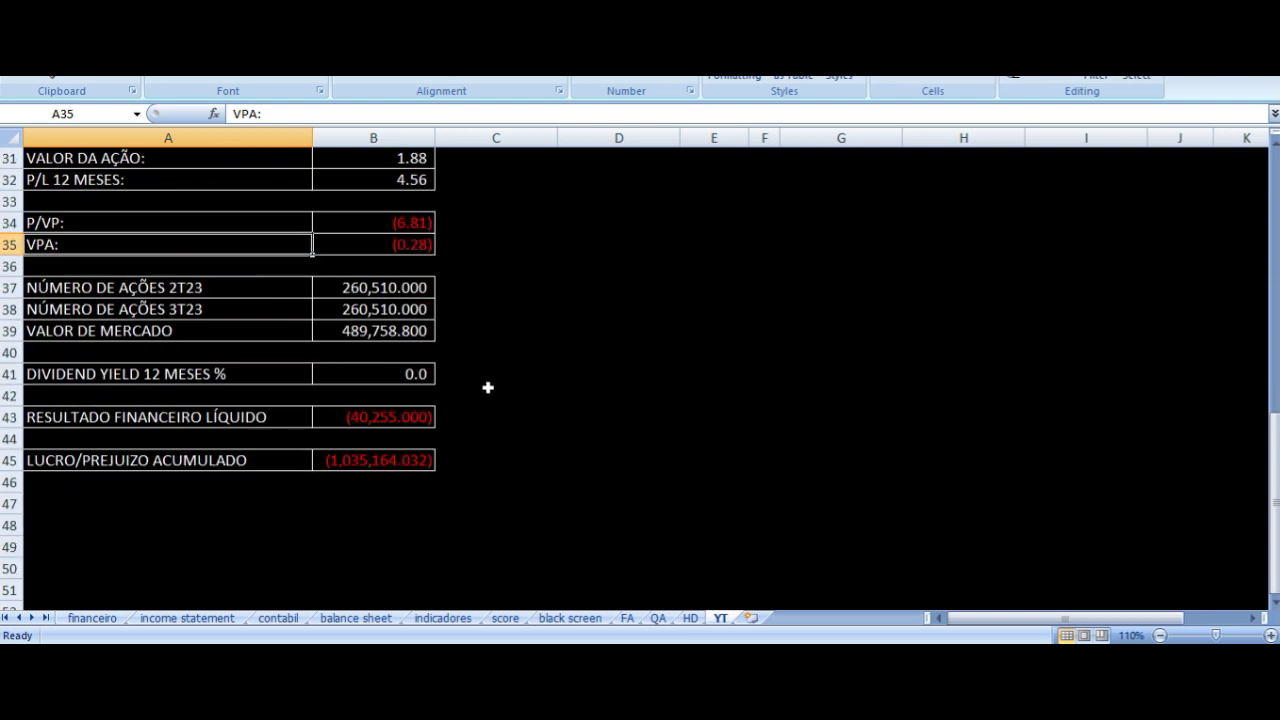
left_click(332, 460)
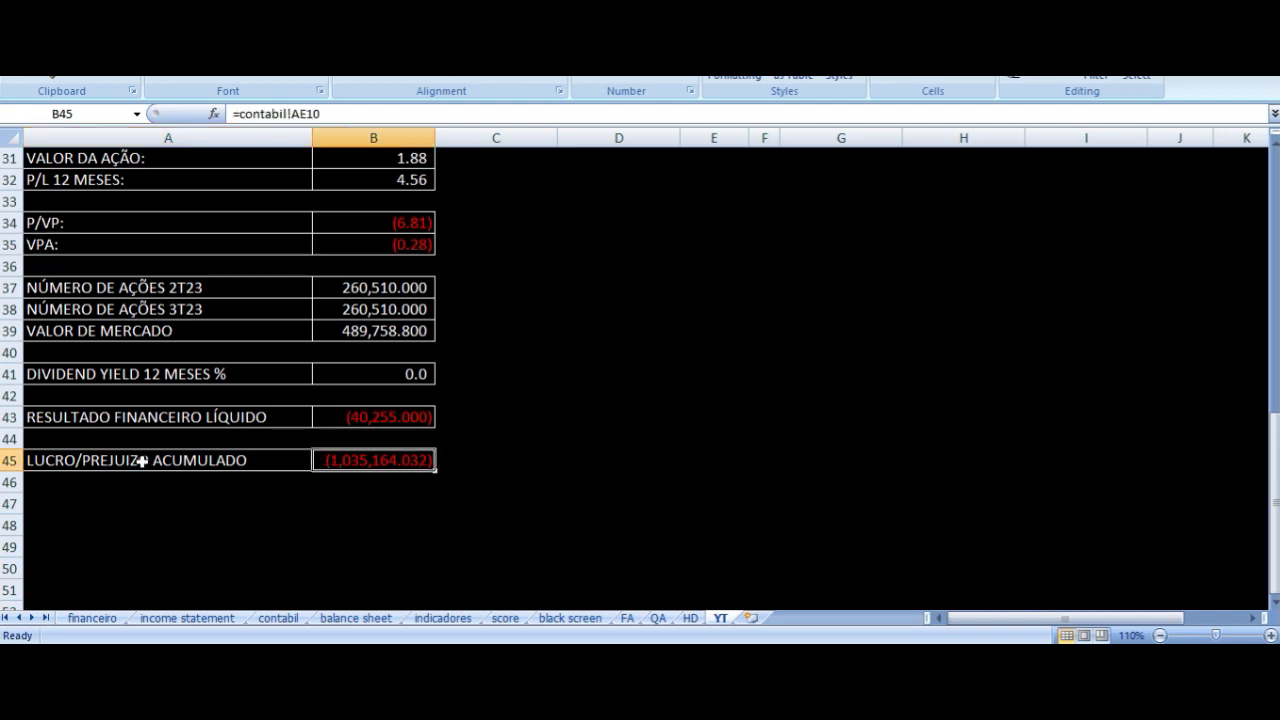
scroll(455, 419, "up", 1)
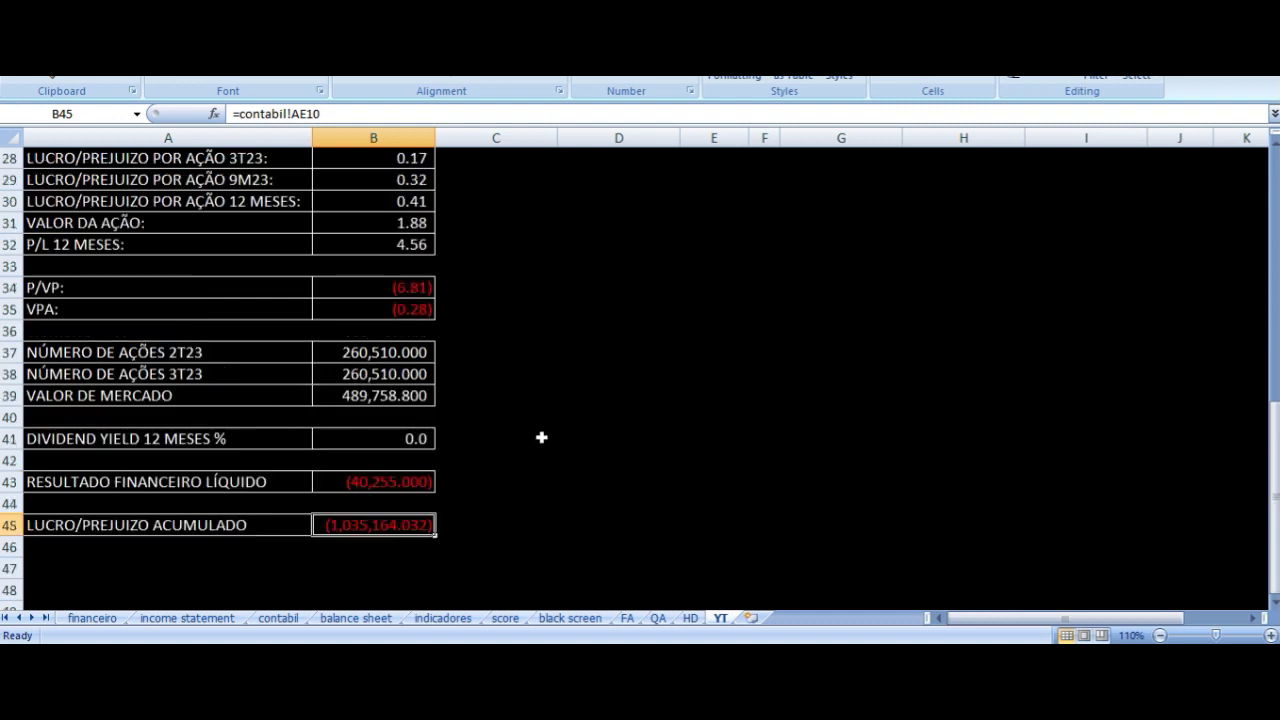
left_click(378, 310)
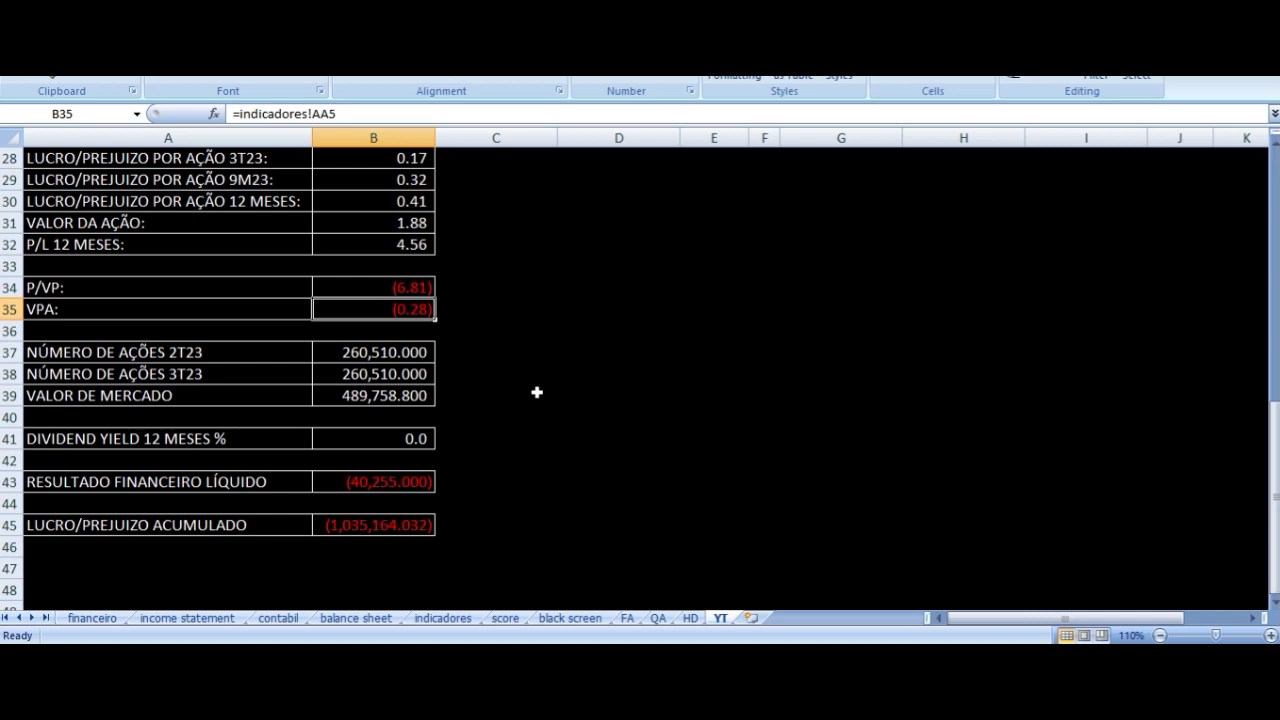
Compare NÚMERO DE AÇÕES between 2T23 and 3T23
left_click(389, 352)
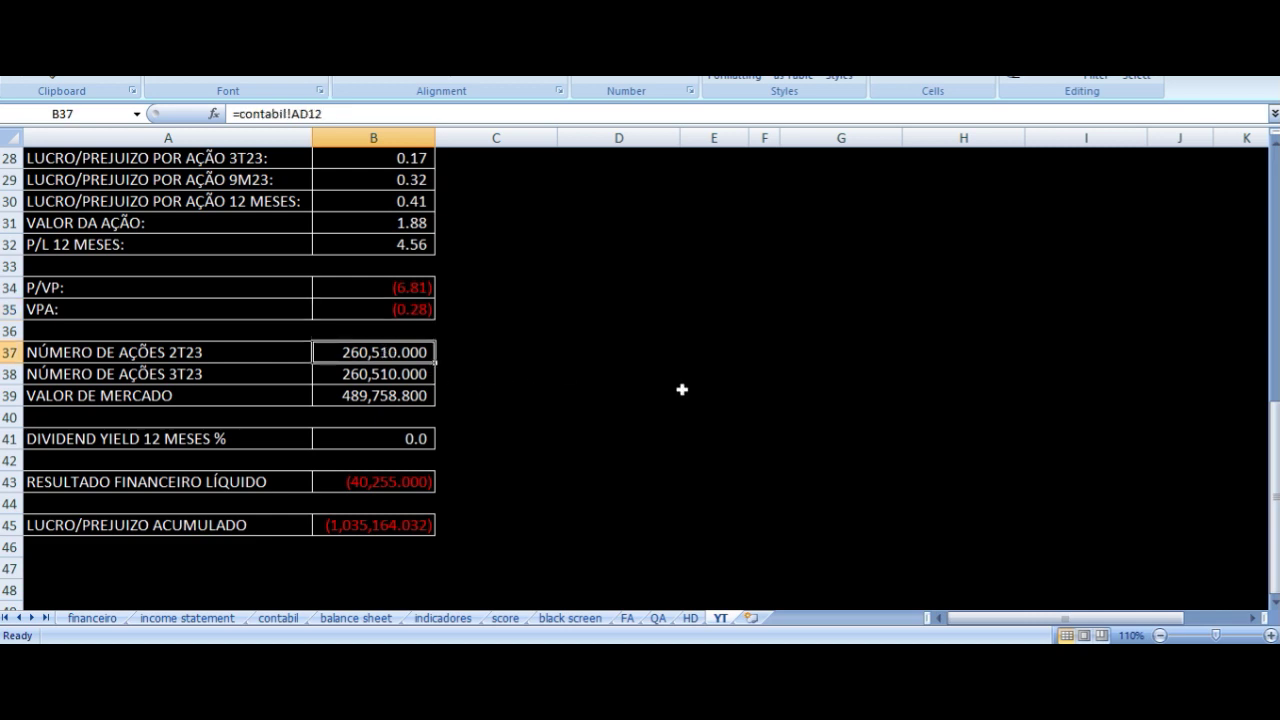
key("Down")
key("Left")
key("Right")
key("Left")
Inspect VALOR DE MERCADO and DIVIDEND YIELD 12 MESES %
key("Down")
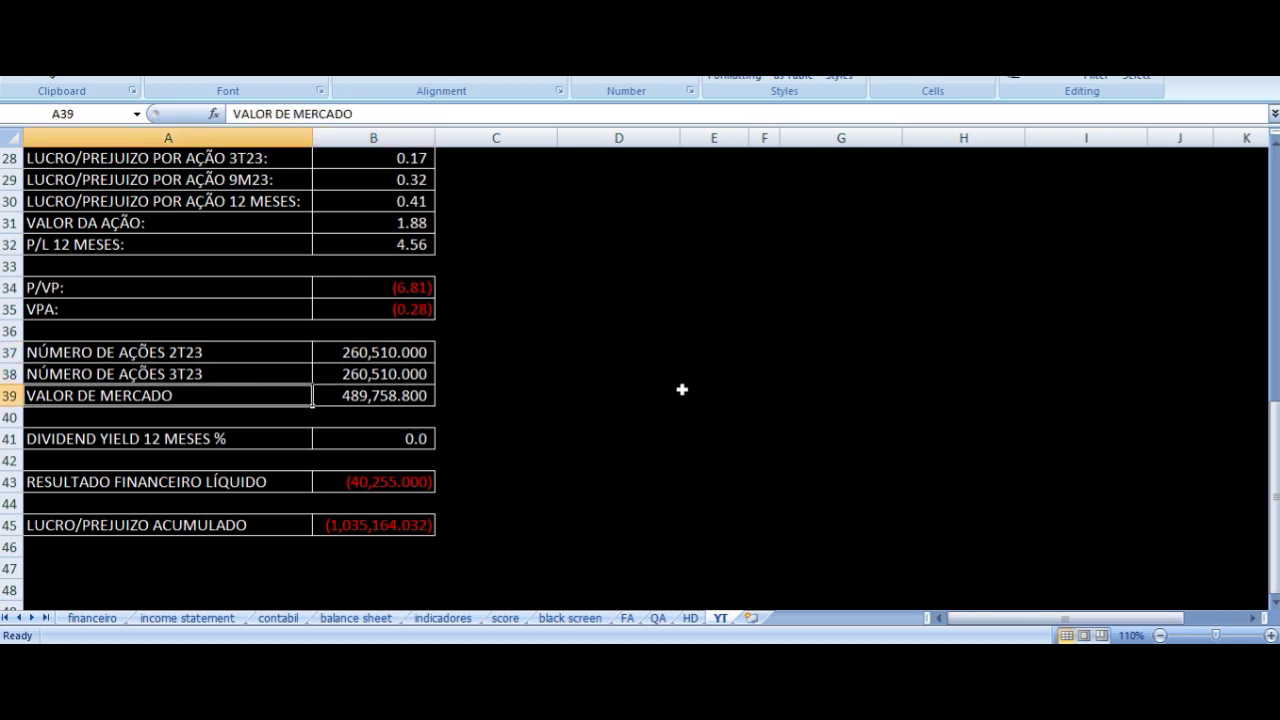
key("Right")
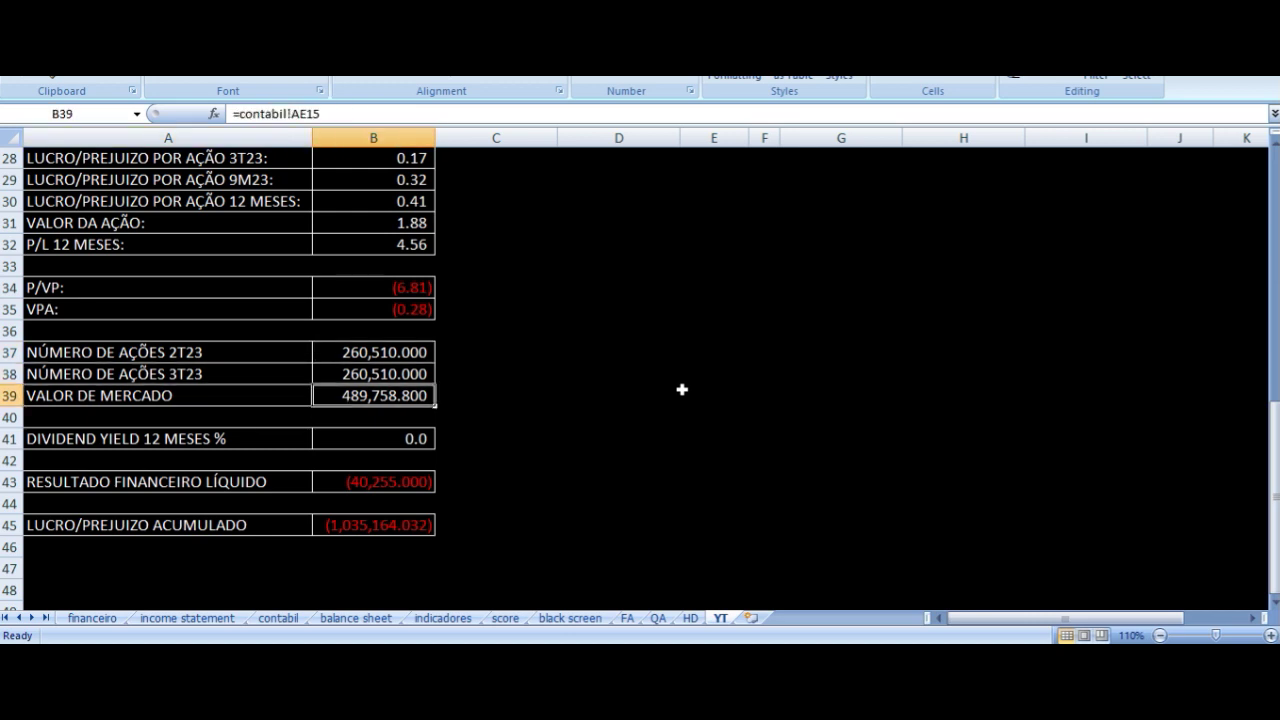
key("Down")
key("Down")
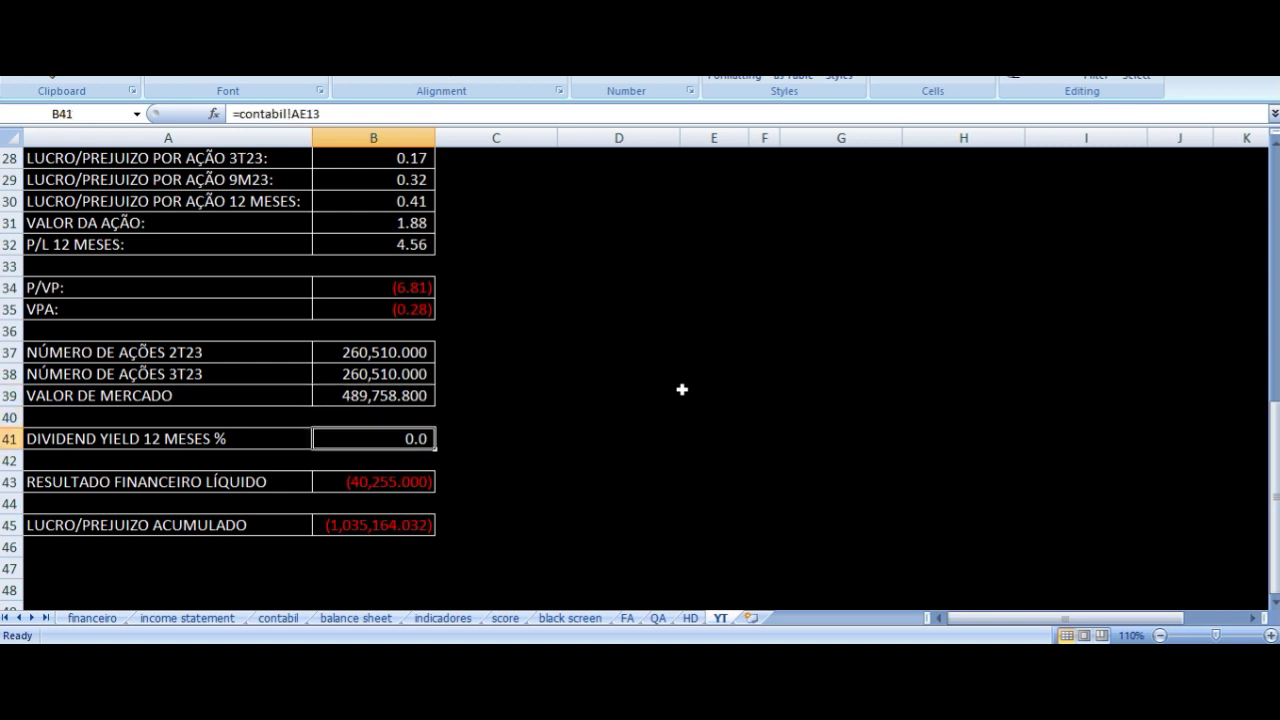
key("Left")
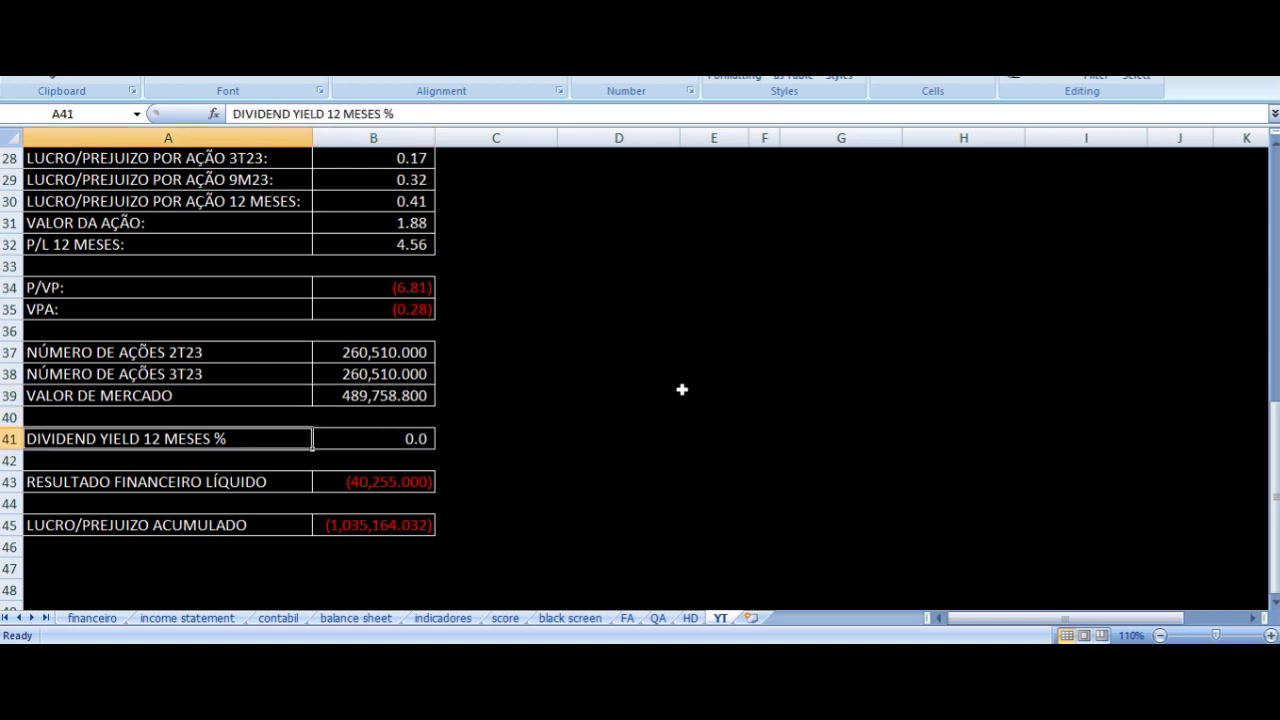
Compare RESULTADO FINANCEIRO LÍQUIDO with the 3T23 LUCRO/PREJUIZO LIQUIDO in the 2T23 versus 3T23 block
key("Down")
key("Right")
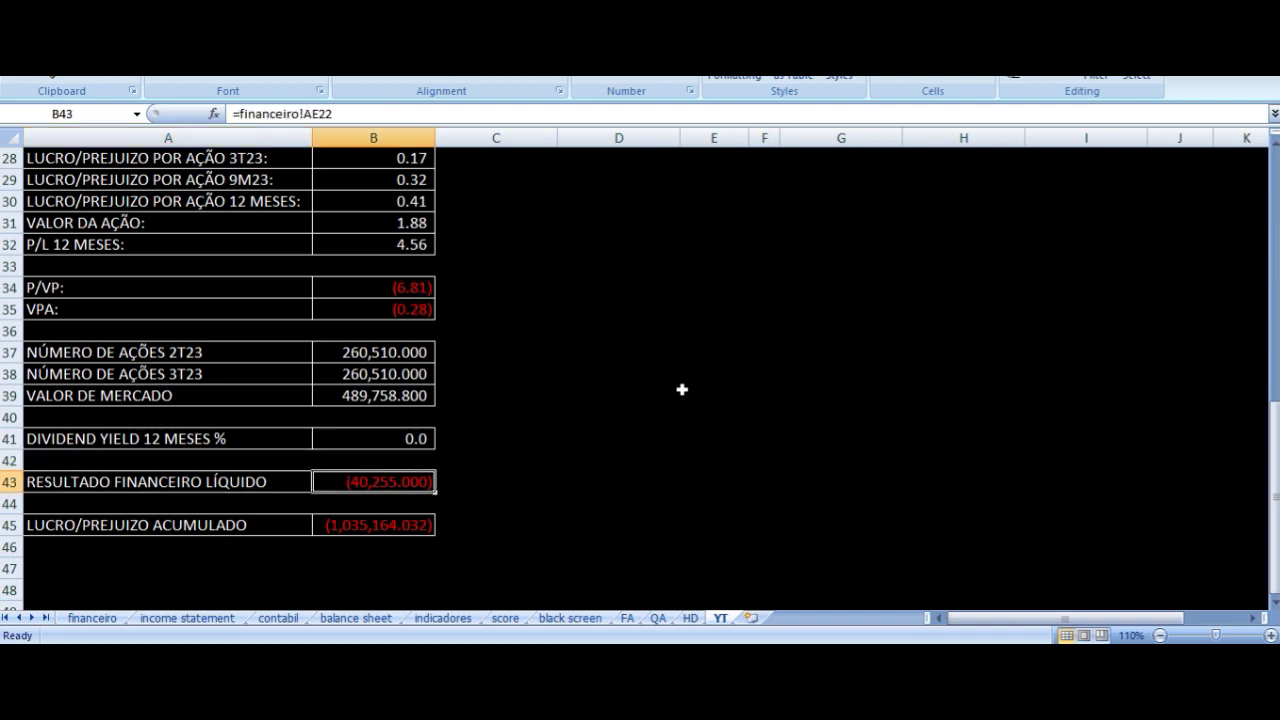
scroll(682, 389, "up", 8)
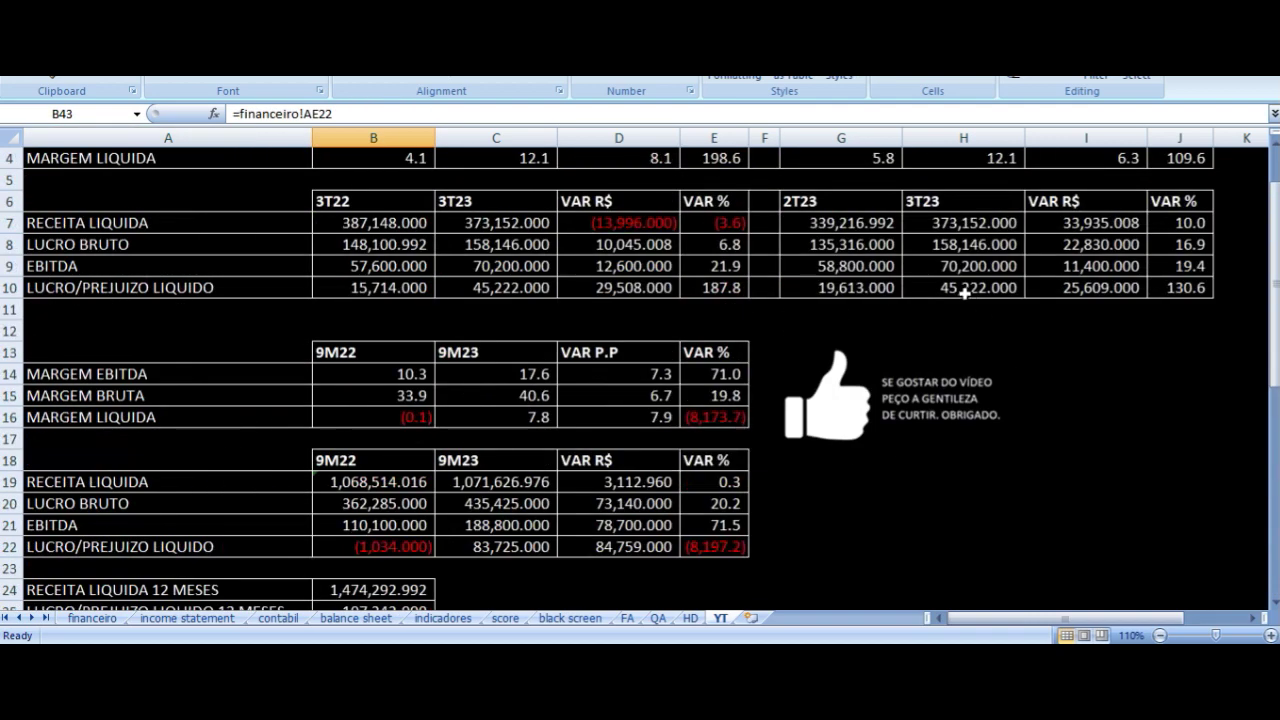
left_click(966, 289)
Return to RESULTADO FINANCEIRO LÍQUIDO and recheck LUCRO/PREJUIZO ACUMULADO
scroll(491, 409, "down", 7)
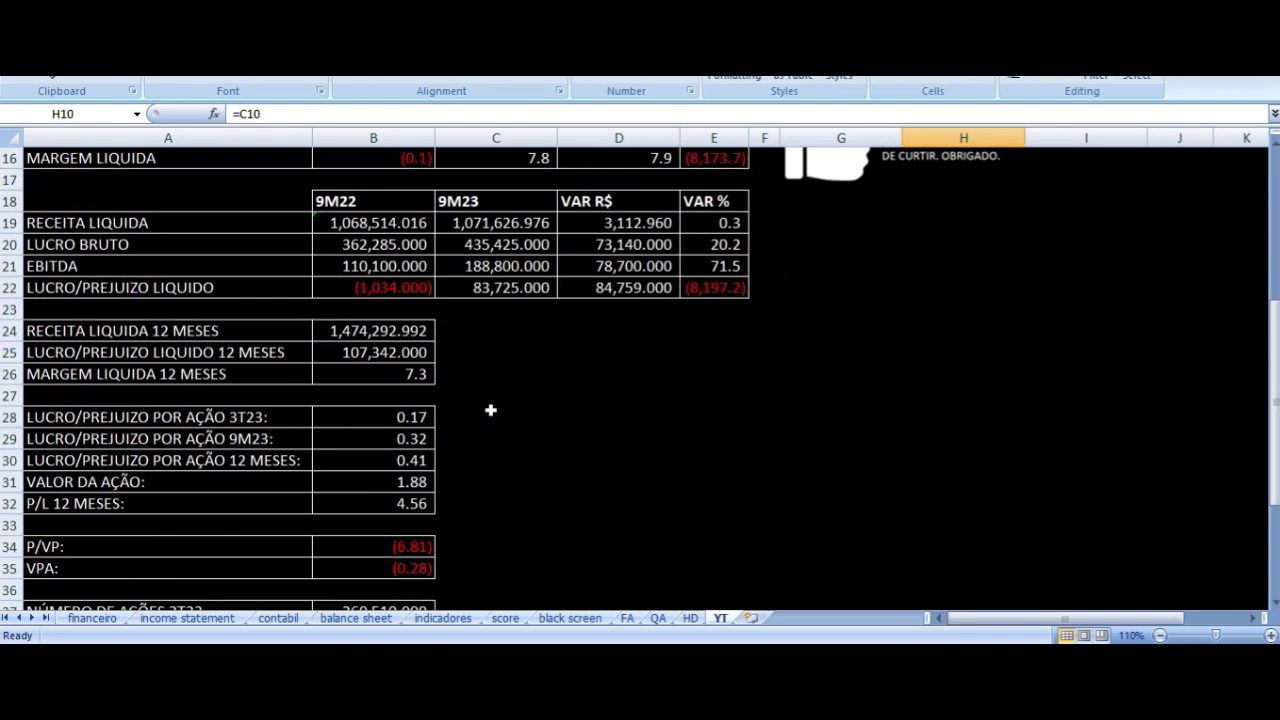
scroll(384, 462, "down", 3)
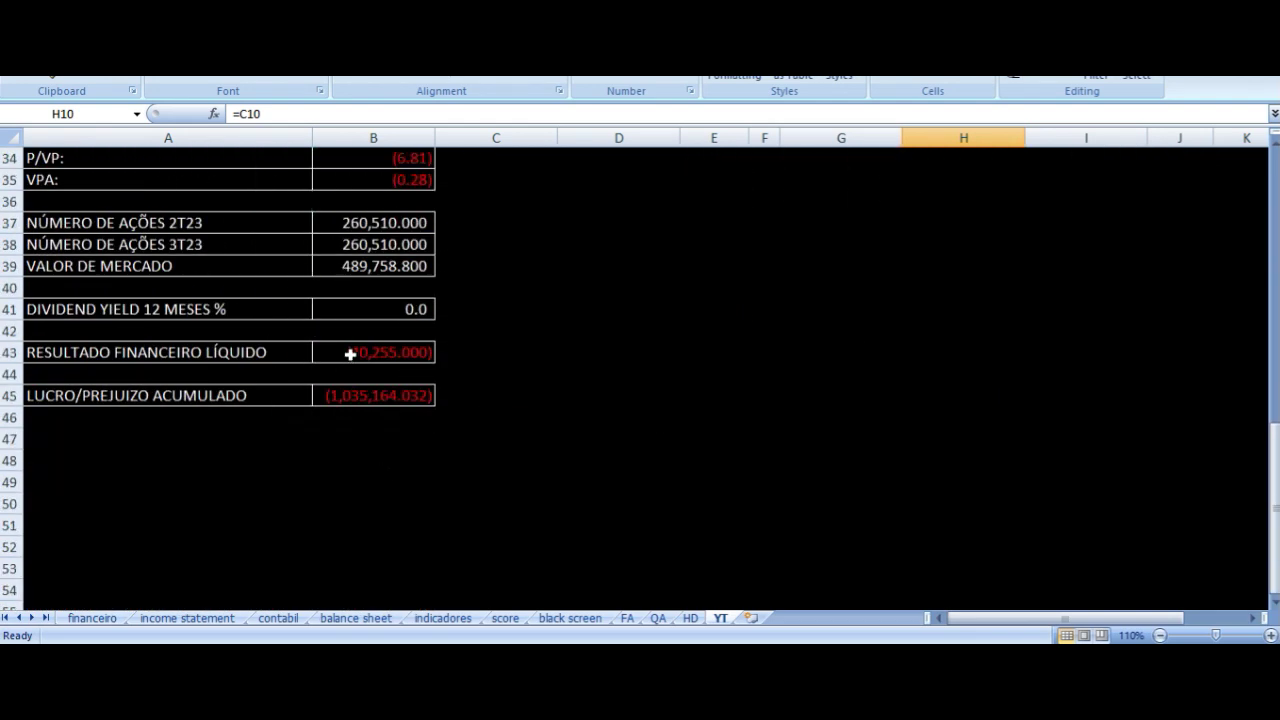
left_click(350, 352)
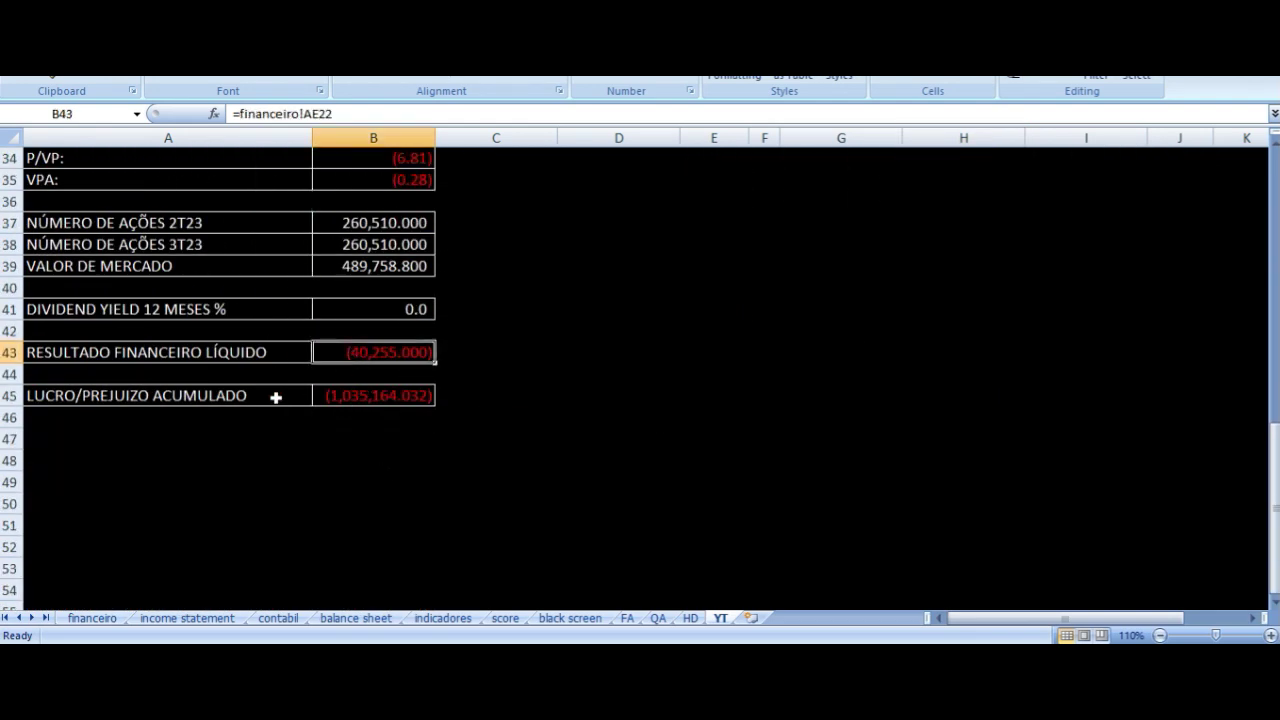
left_click(340, 400)
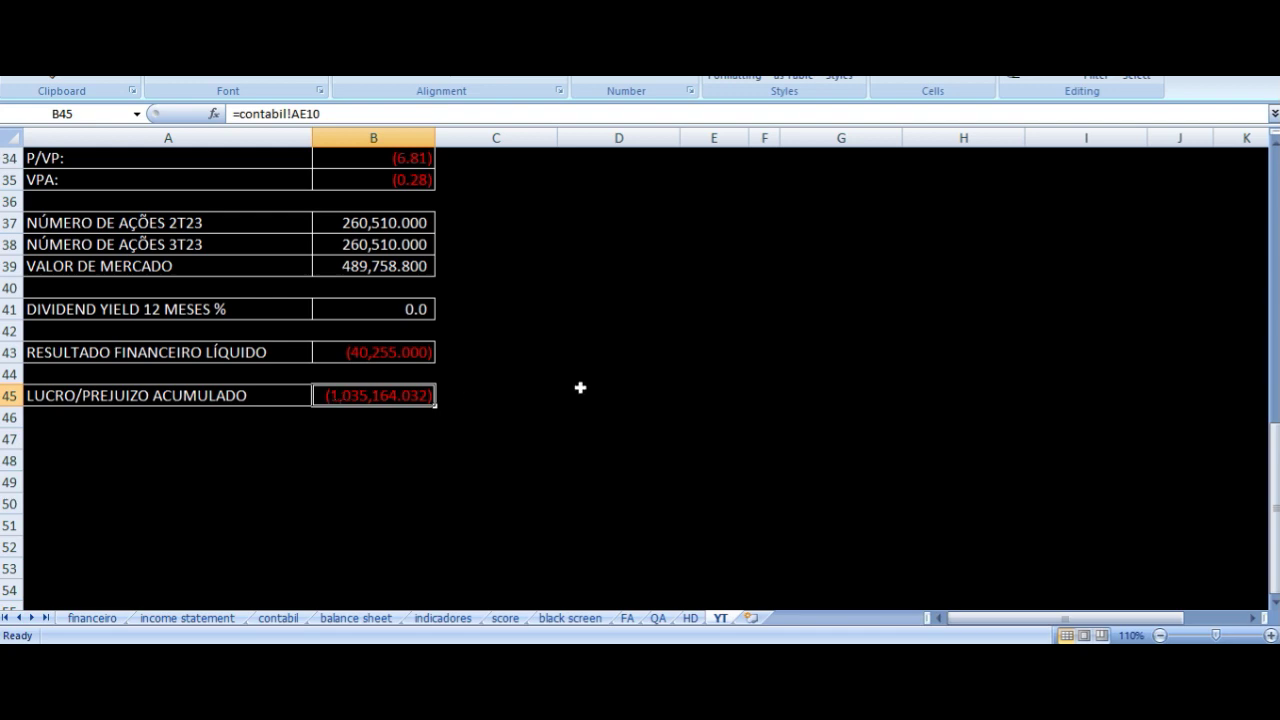
scroll(580, 387, "up", 2)
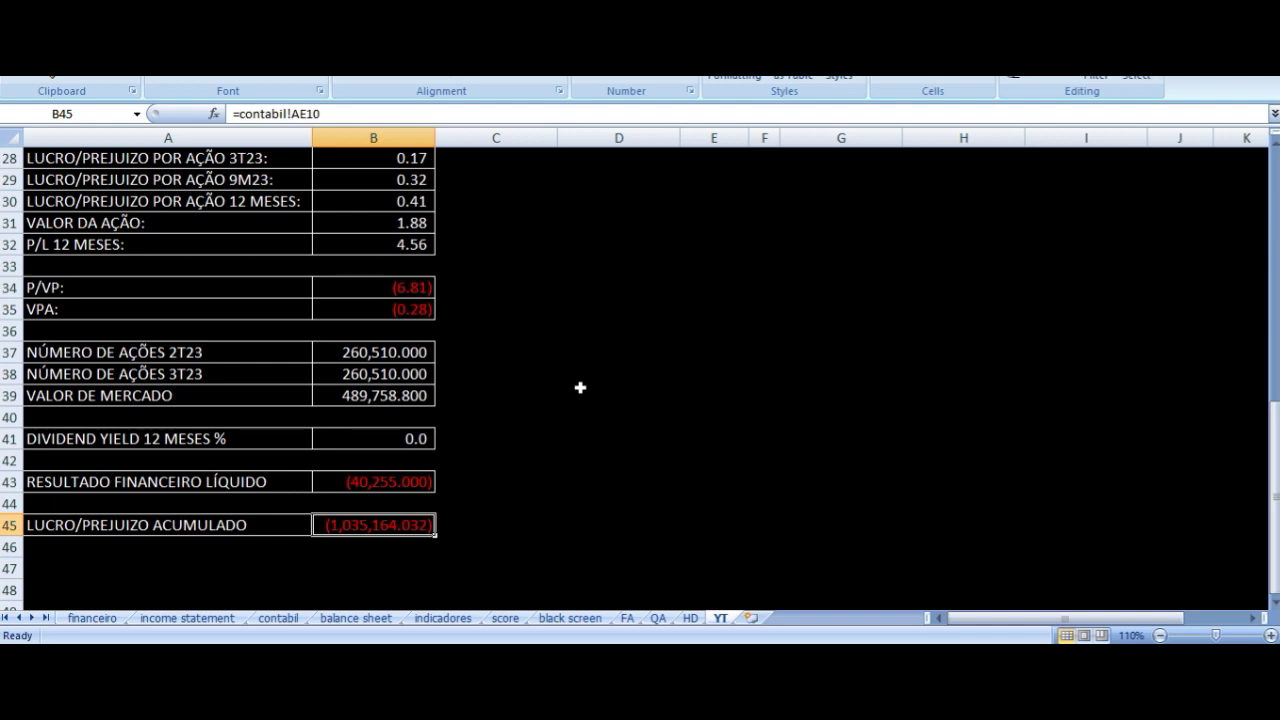
scroll(580, 387, "up", 9)
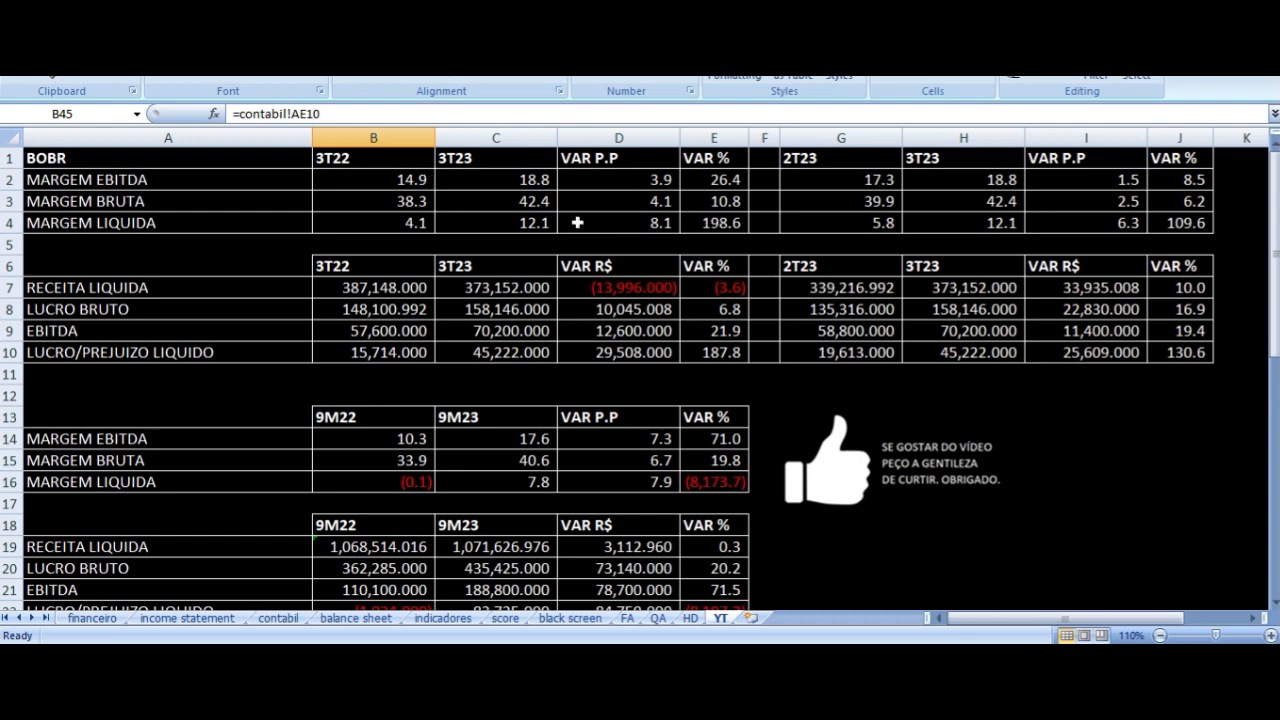
scroll(463, 287, "down", 3)
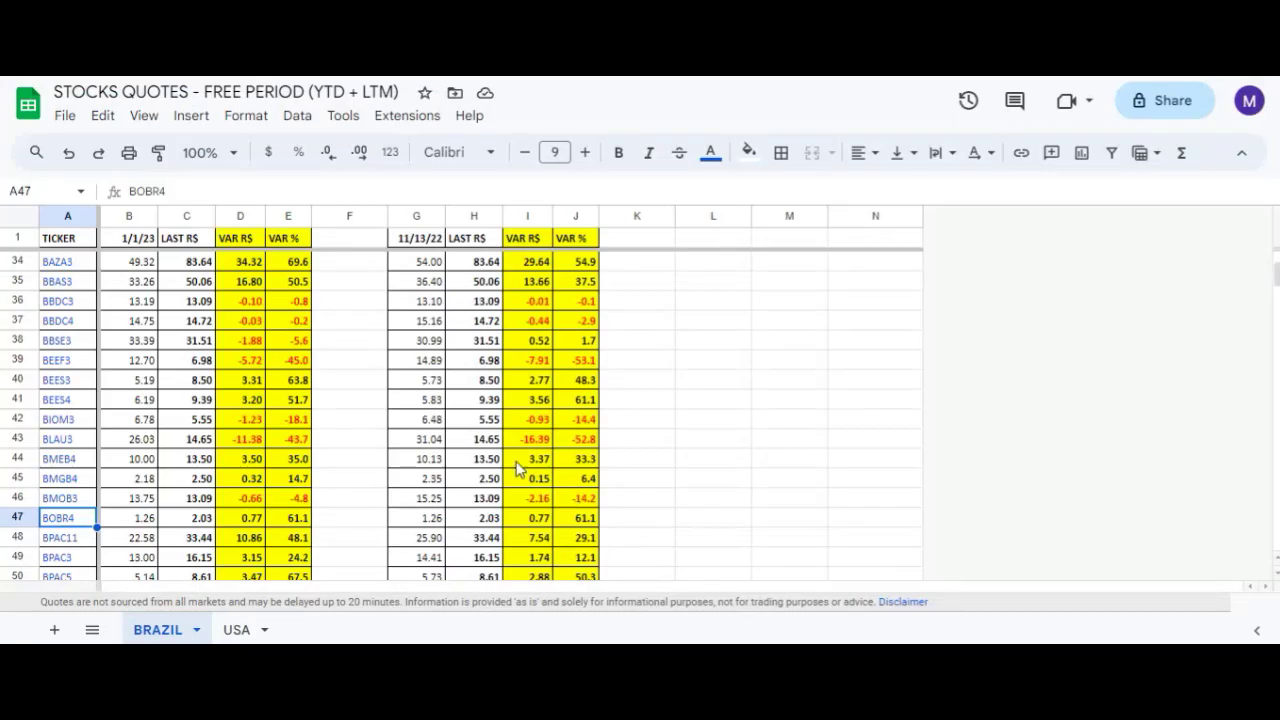
Switch to the STOCKS QUOTES sheet in Google Sheets and review BOBR4's last price and variation since 1/1/23
left_click(190, 518)
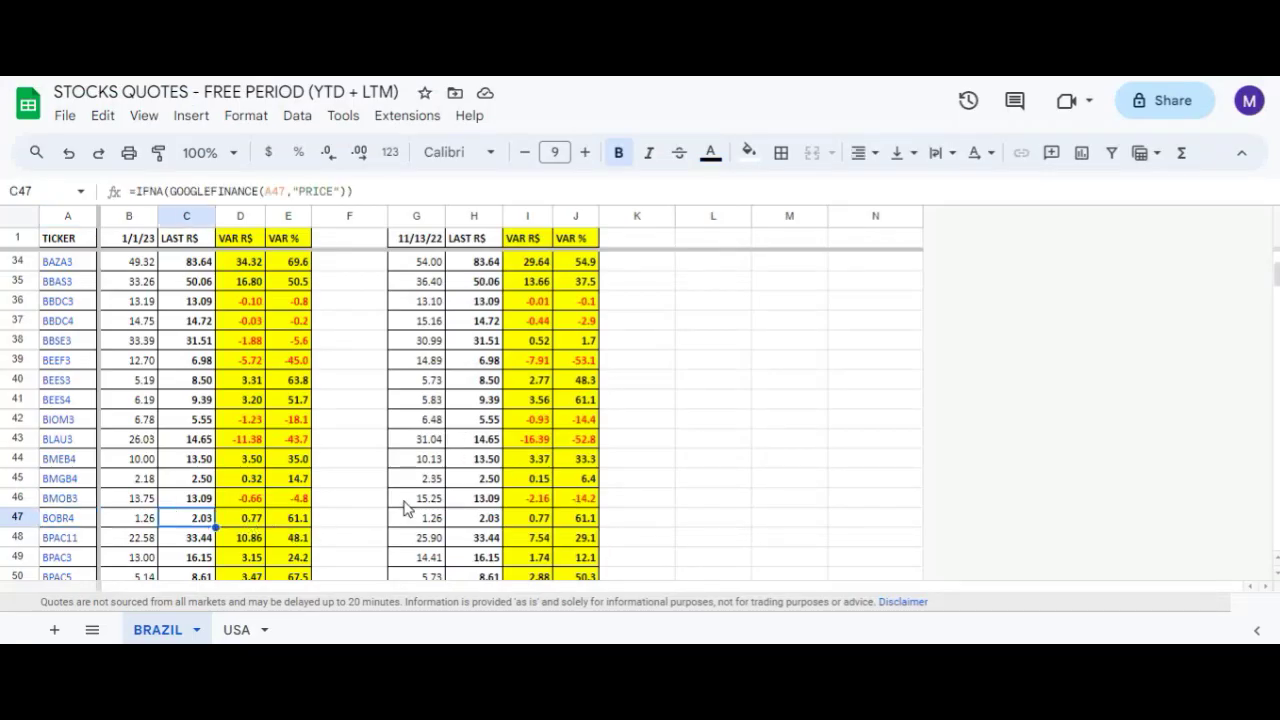
key("Left")
key("Right")
key("Right")
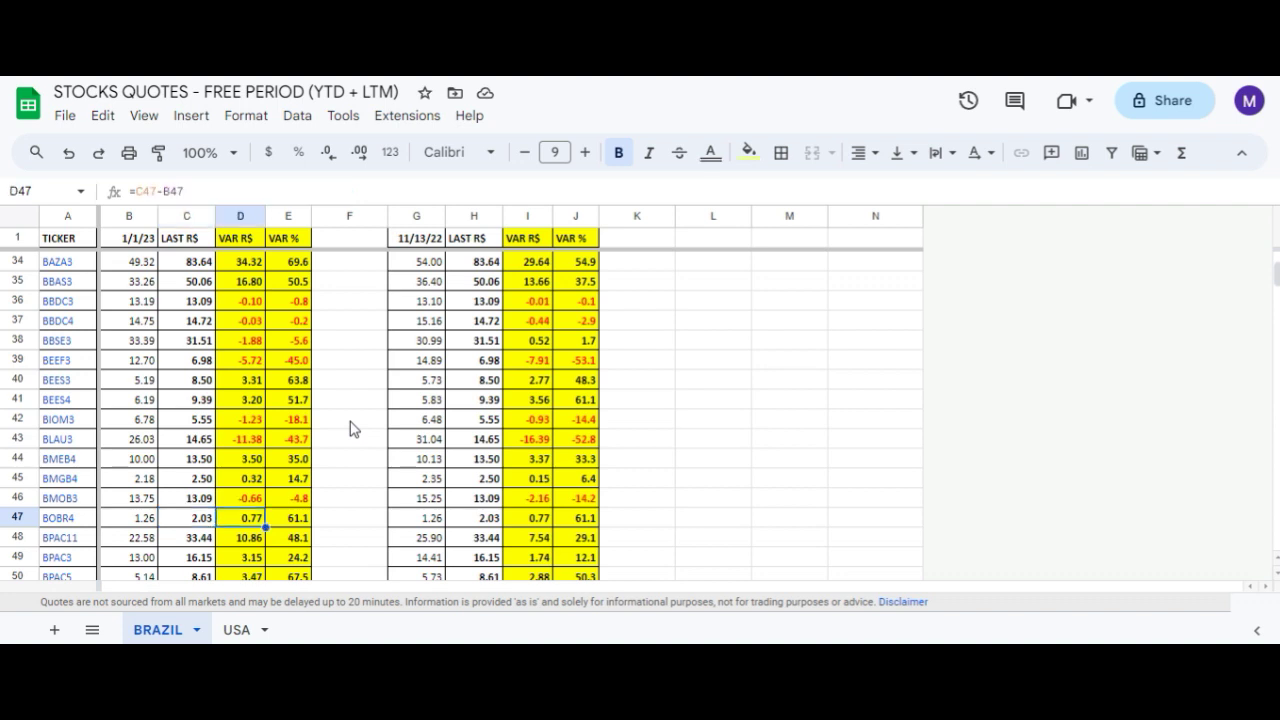
key("Right")
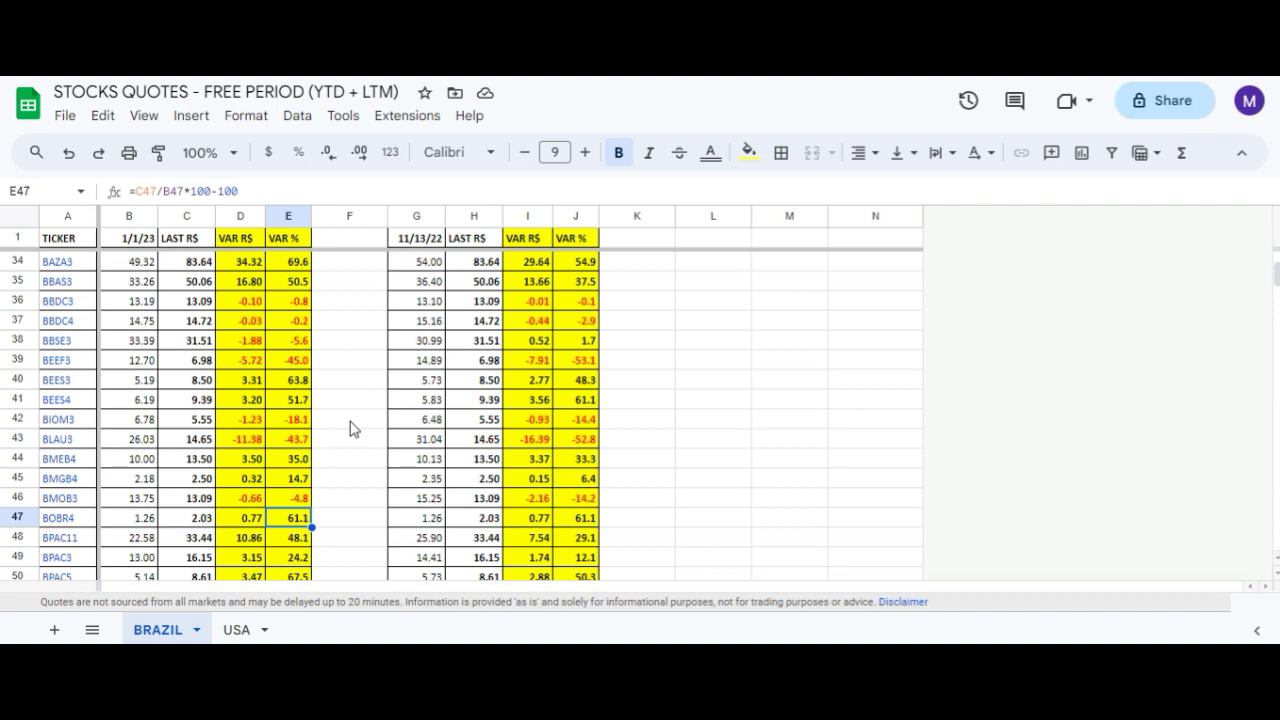
Compare BOBR4's 11/13/22 price with its 1/1/23 price
key("Right")
key("Right")
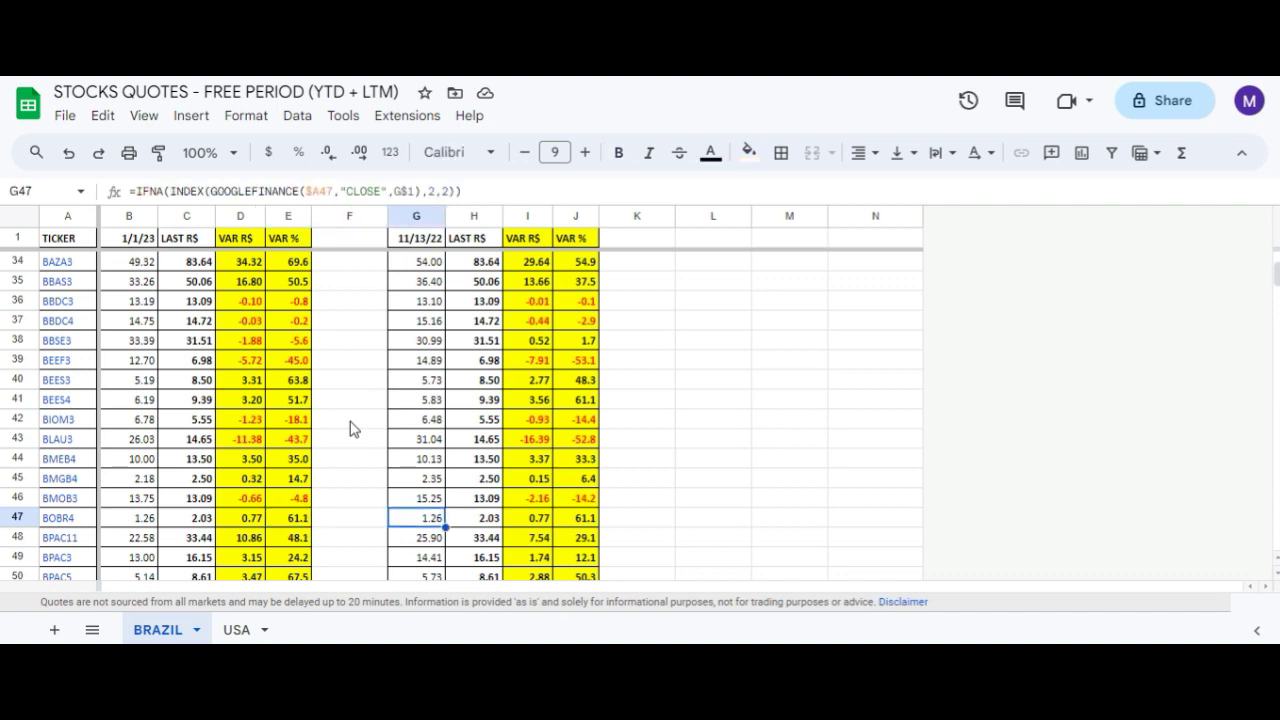
key("Left")
key("Left")
key("Left")
key("Left")
key("Left")
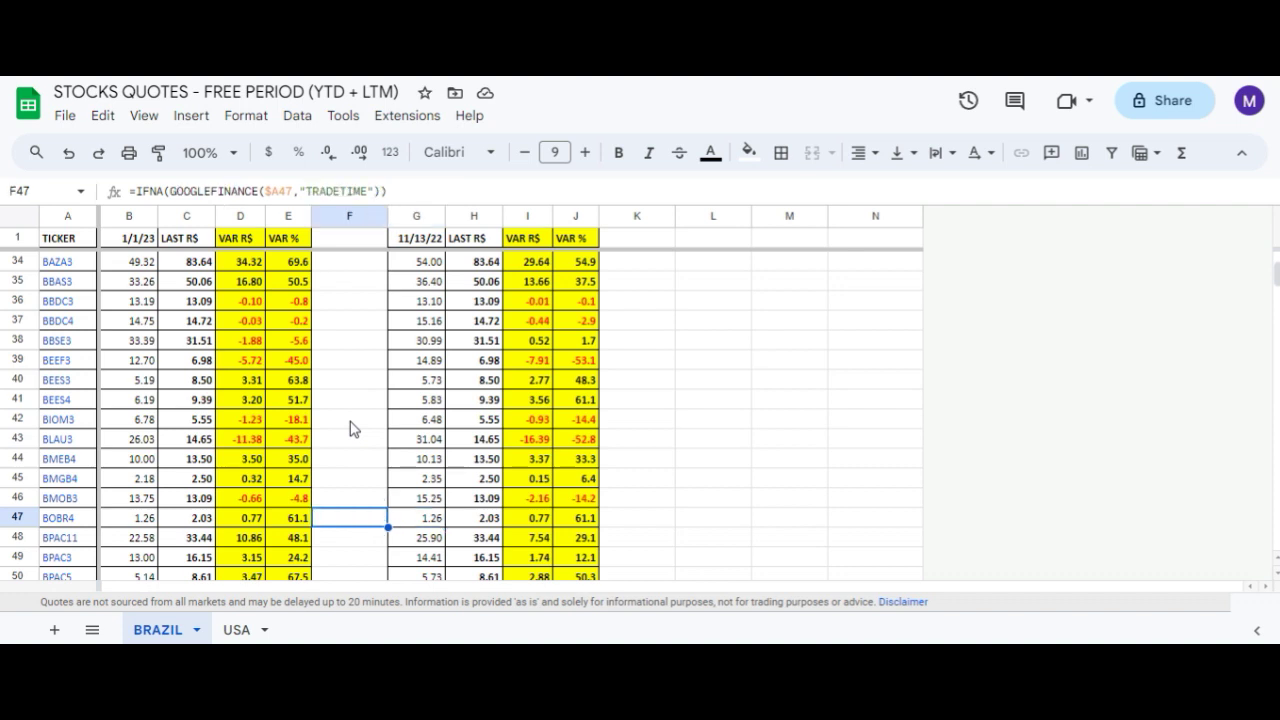
Review BOBR4's last price and its VAR R$ and VAR % since 11/13/22
key("Right")
key("Right")
key("Right")
key("Right")
key("Right")
key("Right")
key("Right")
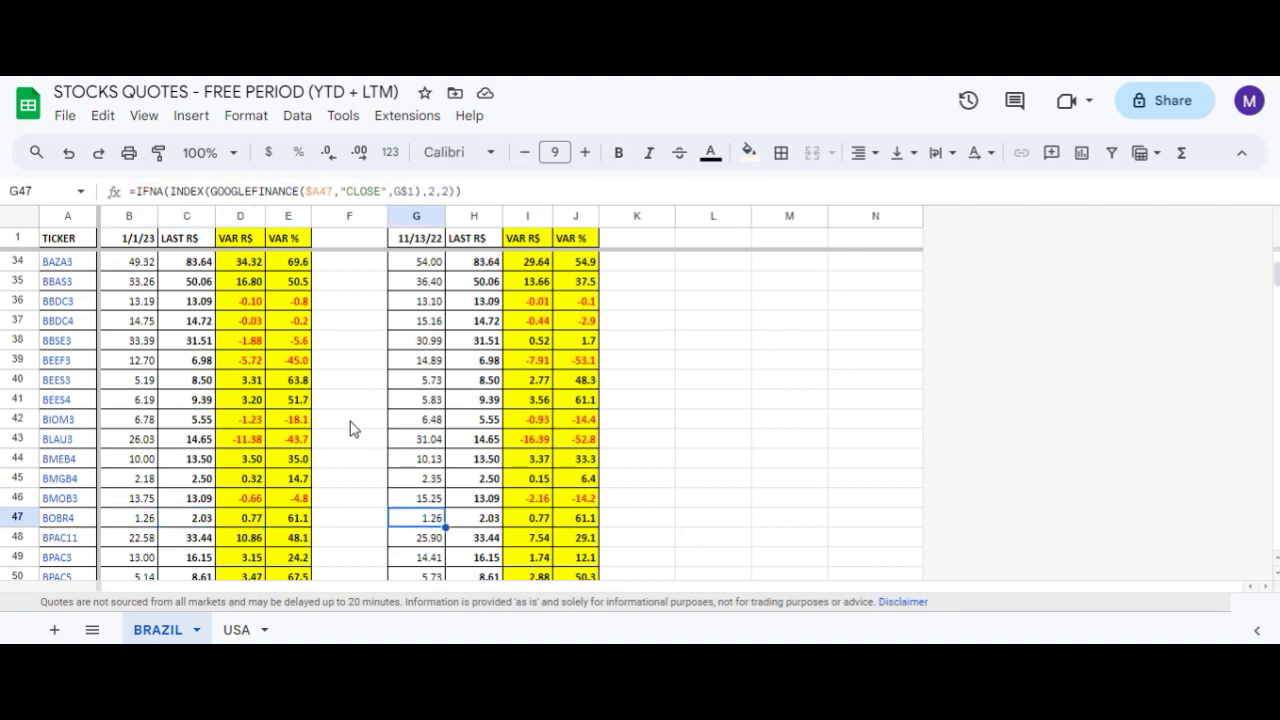
key("Right")
key("Left")
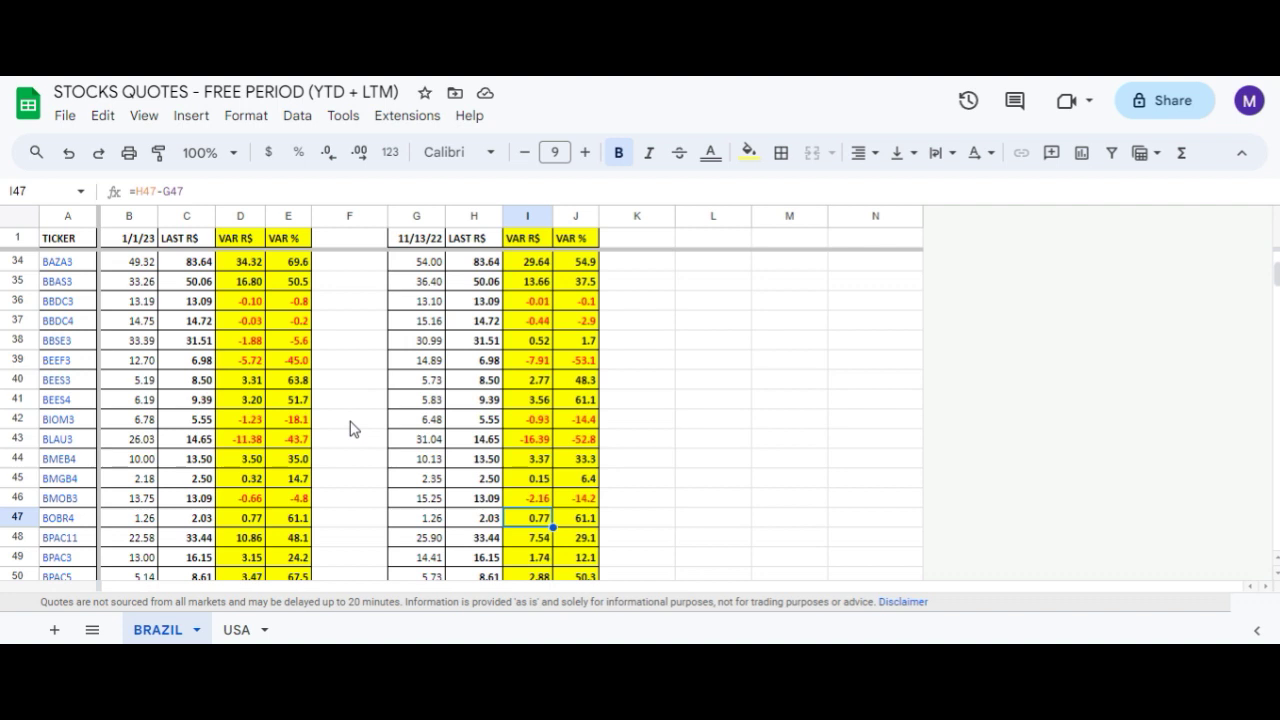
key("Right")
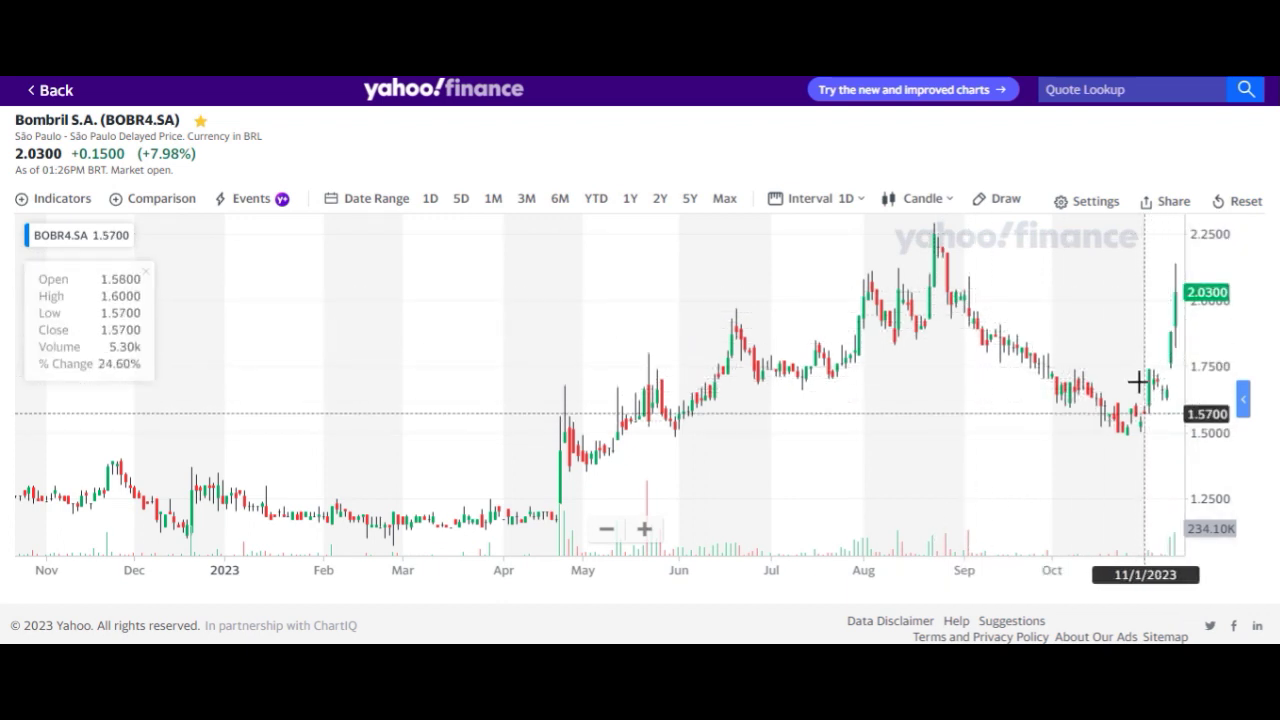
Switch to the Yahoo Finance chart for BOBR4.SA, set the interval to 1 month and examine the price history back to 2008
left_click(827, 202)
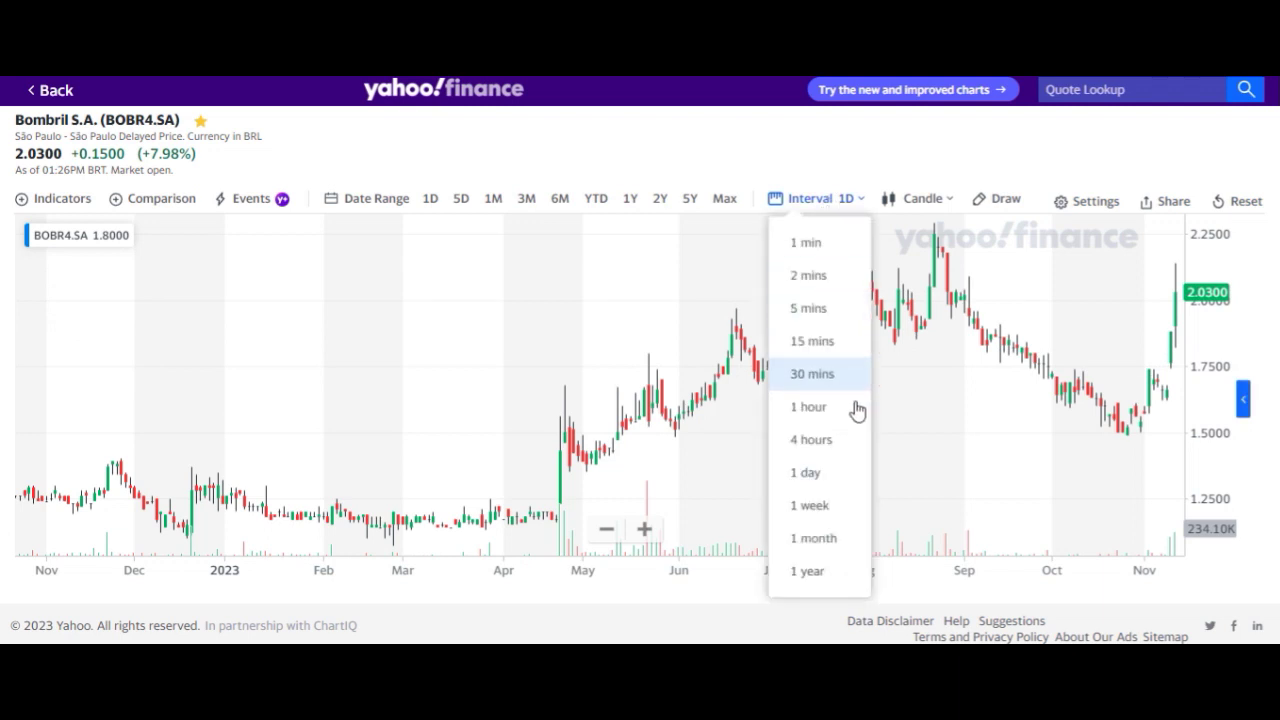
left_click(800, 538)
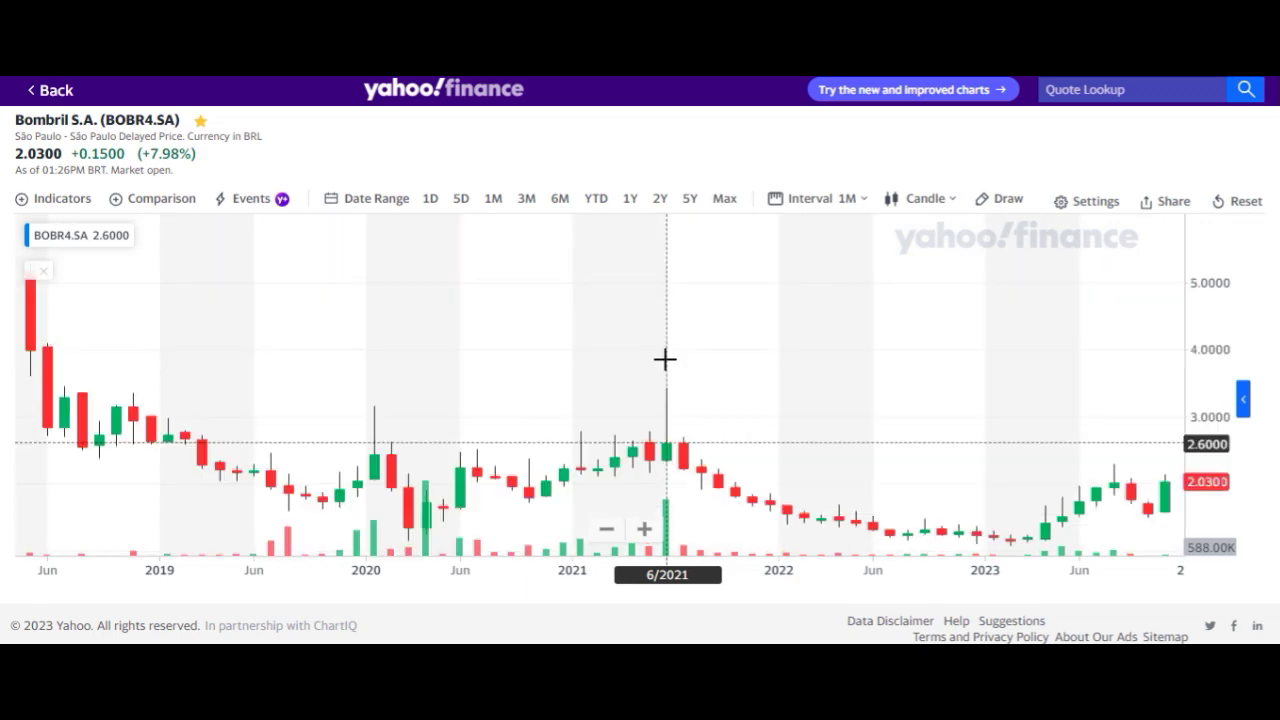
scroll(665, 358, "down", 10)
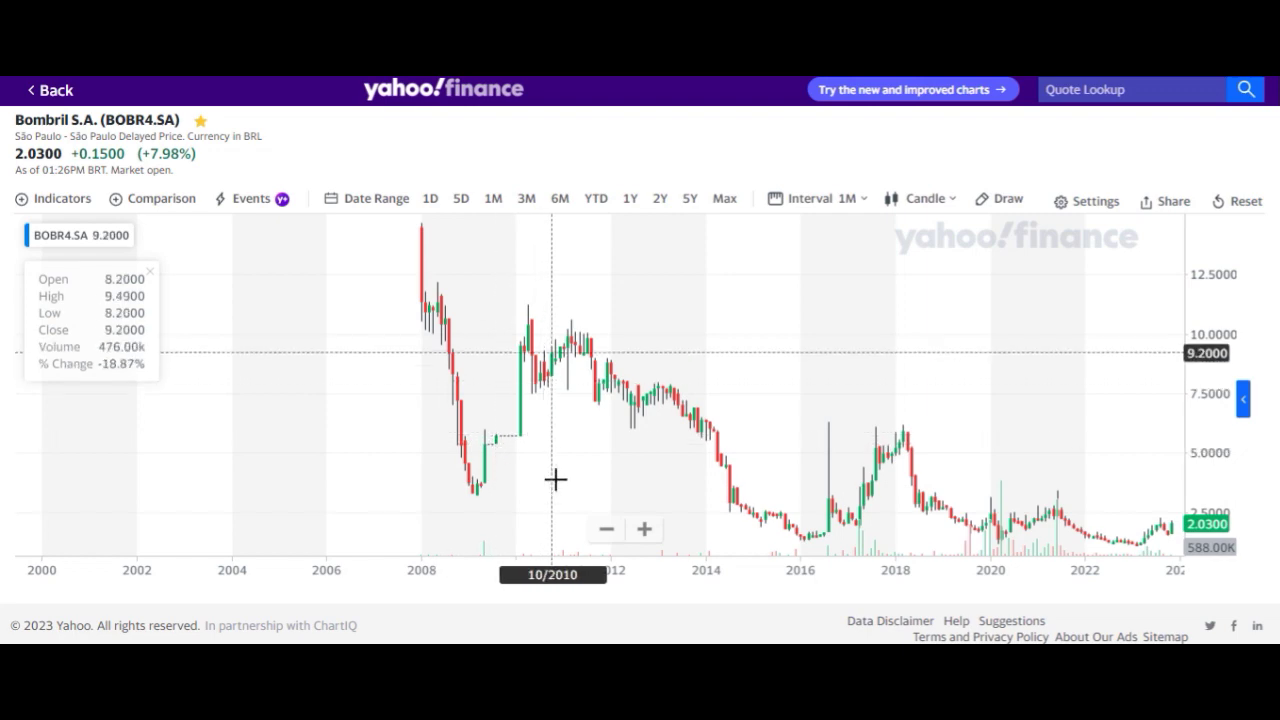
scroll(556, 480, "up", 1)
scroll(556, 480, "up", 3)
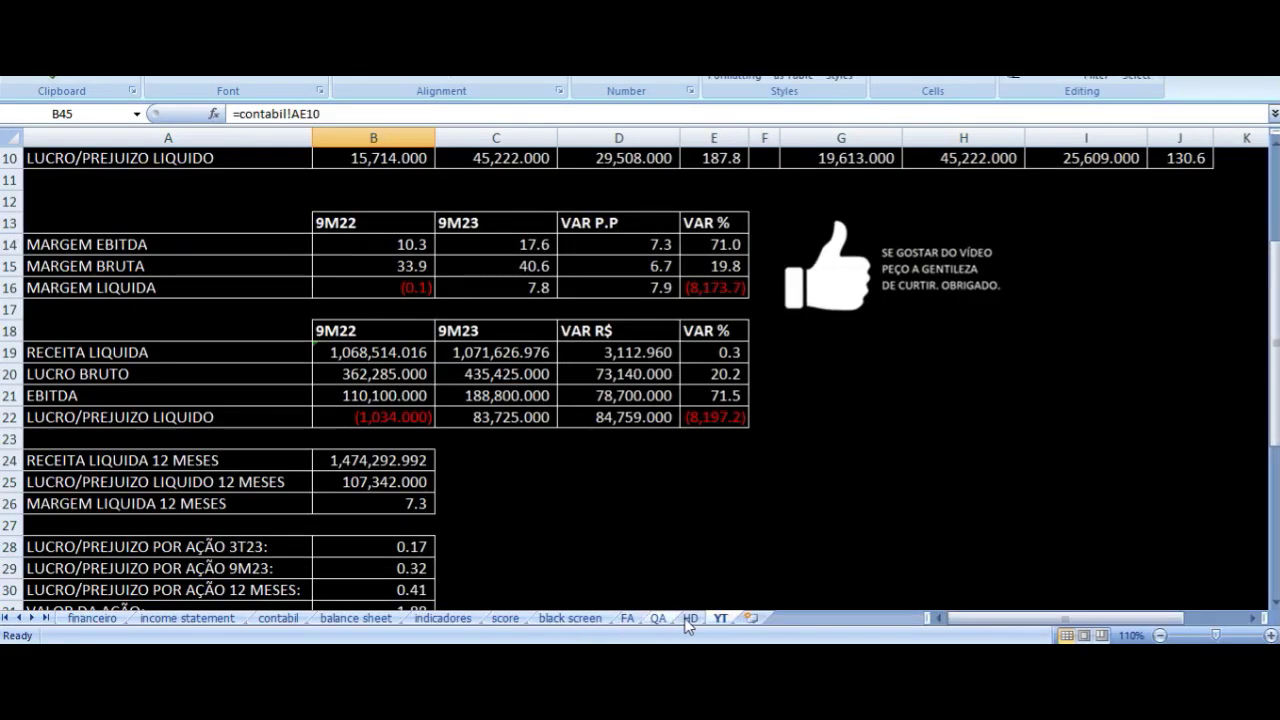
Return to the Excel workbook, open the HD sheet and go to 2013, the first year of the ANOS table
left_click(690, 618)
left_click(612, 422)
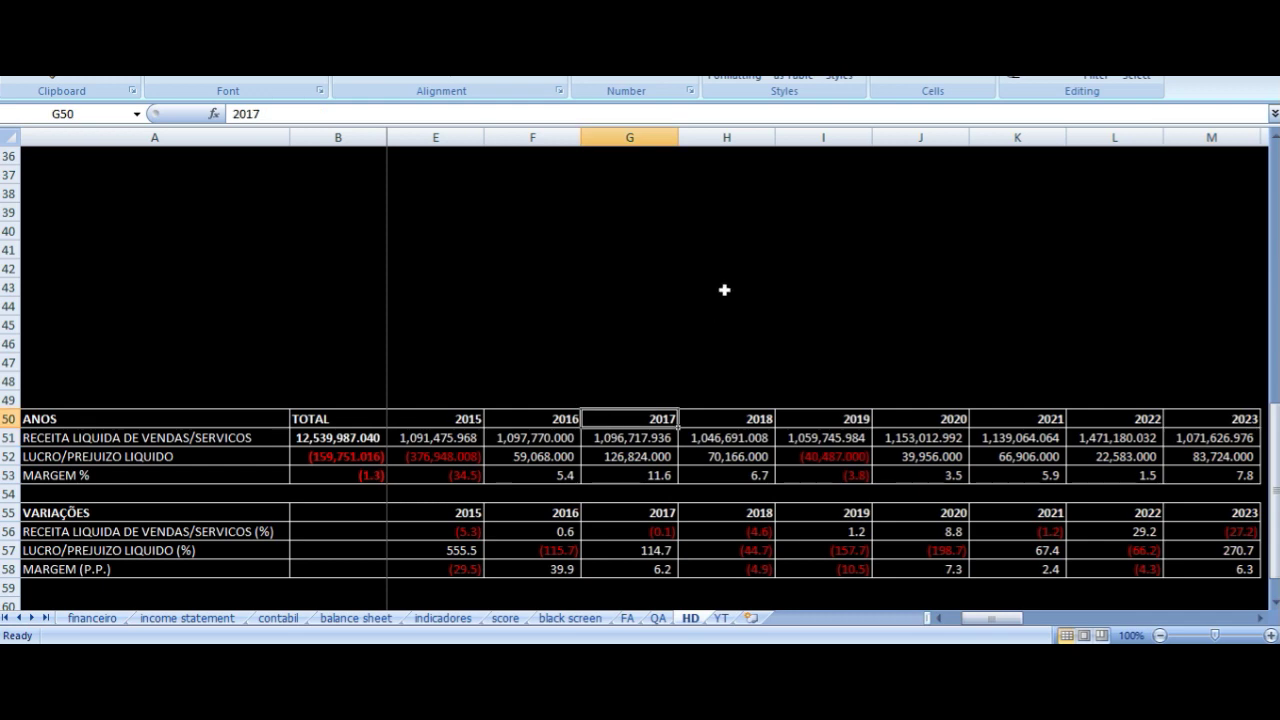
key("Left")
key("Left")
key("Left")
key("Left")
key("Left")
key("Left")
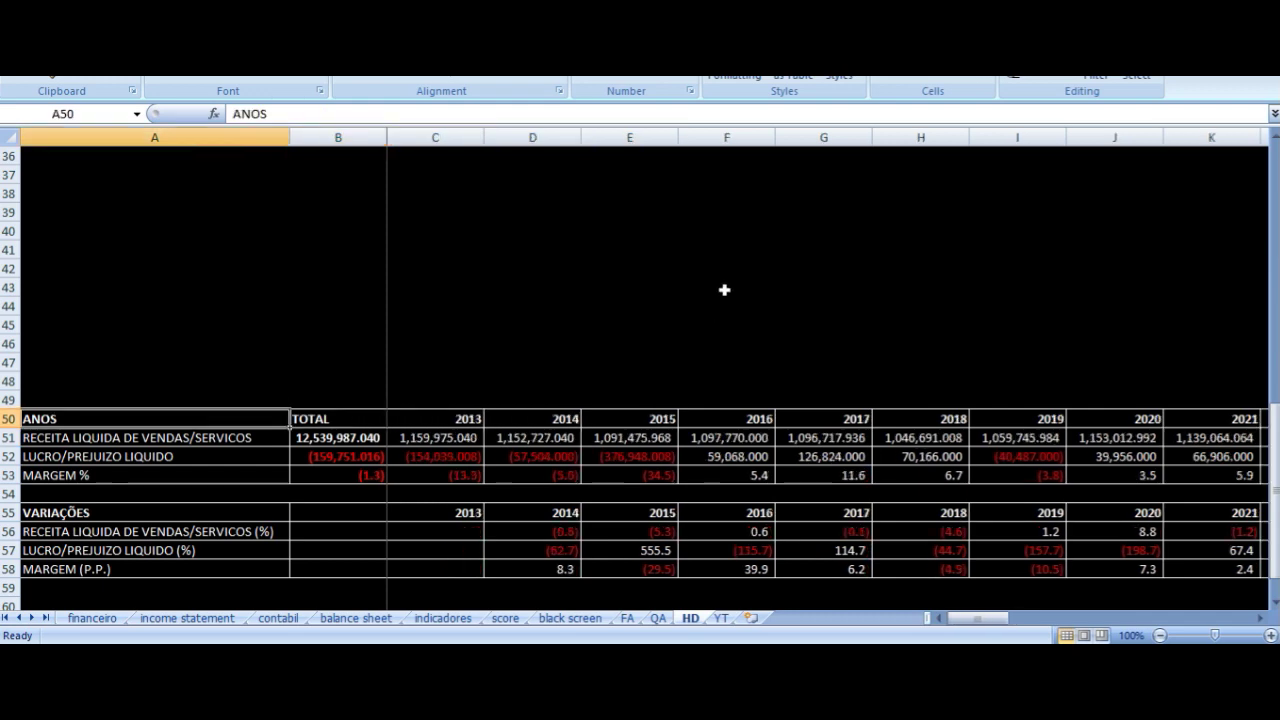
key("Right")
key("Right")
key("Right")
key("Left")
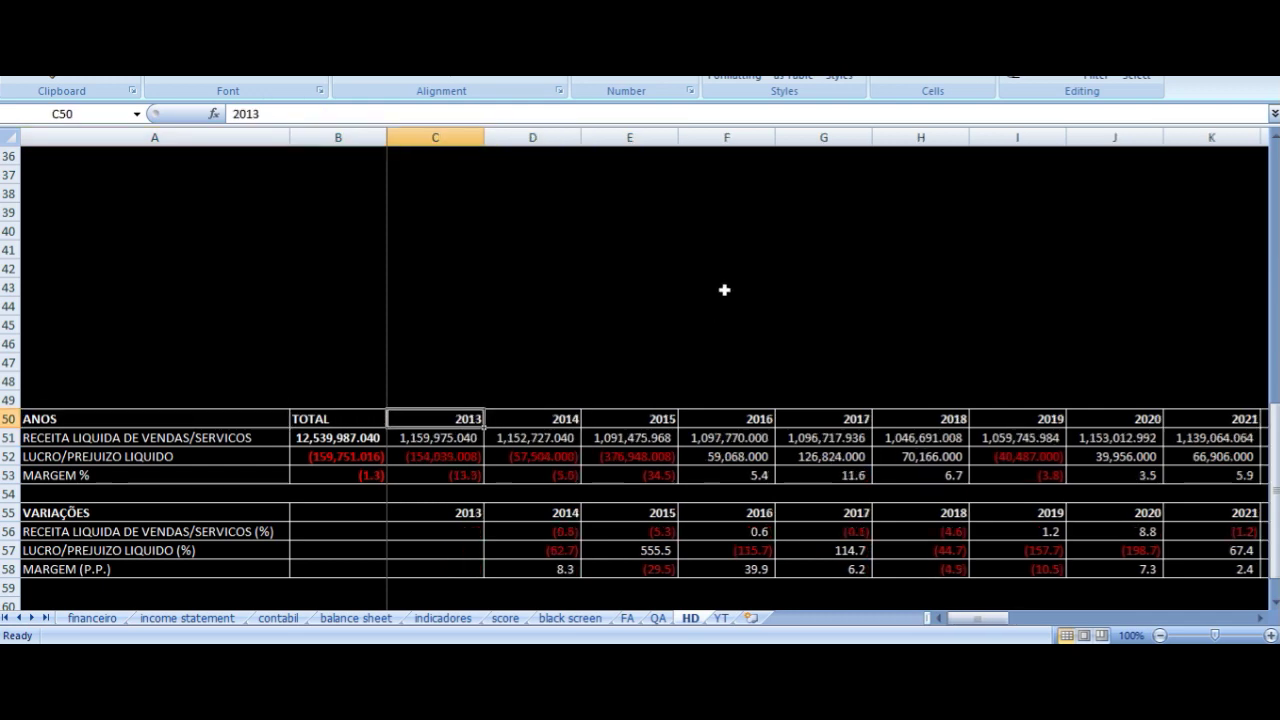
Review RECEITA LIQUIDA DE VENDAS/SERVICOS year by year from 2013 to 2018
key("Down")
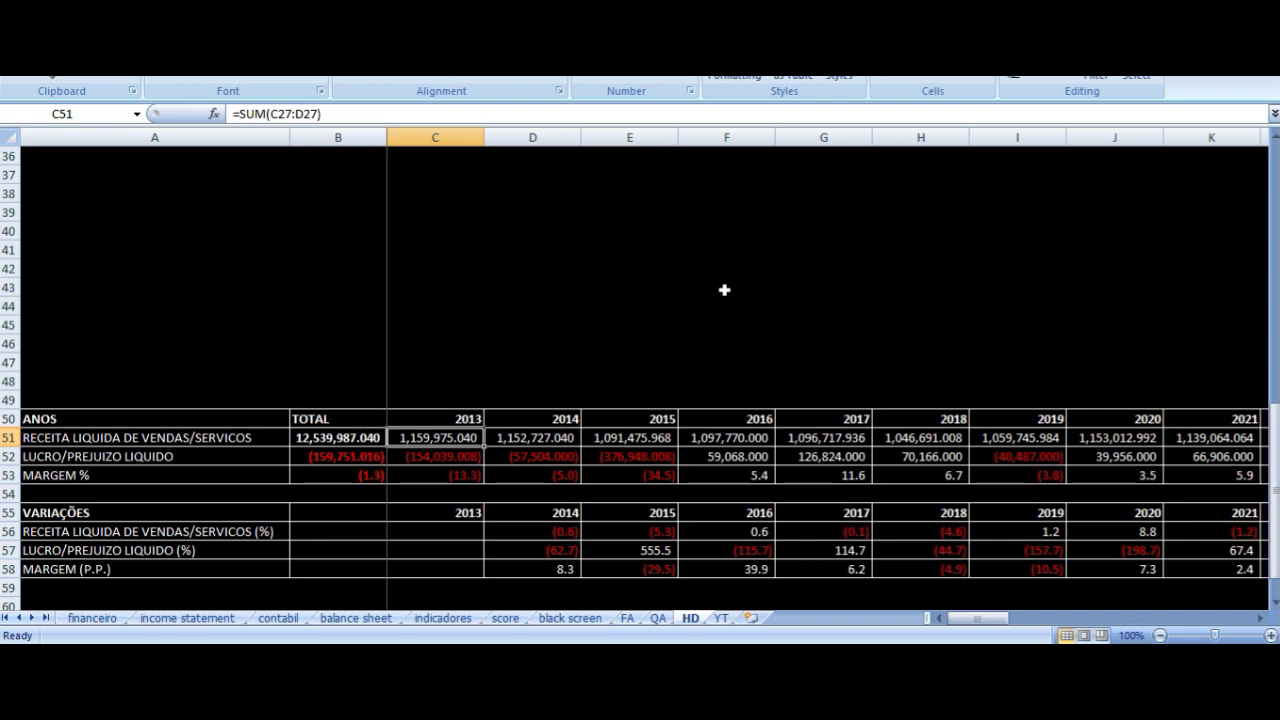
key("Right")
key("Up")
key("Down")
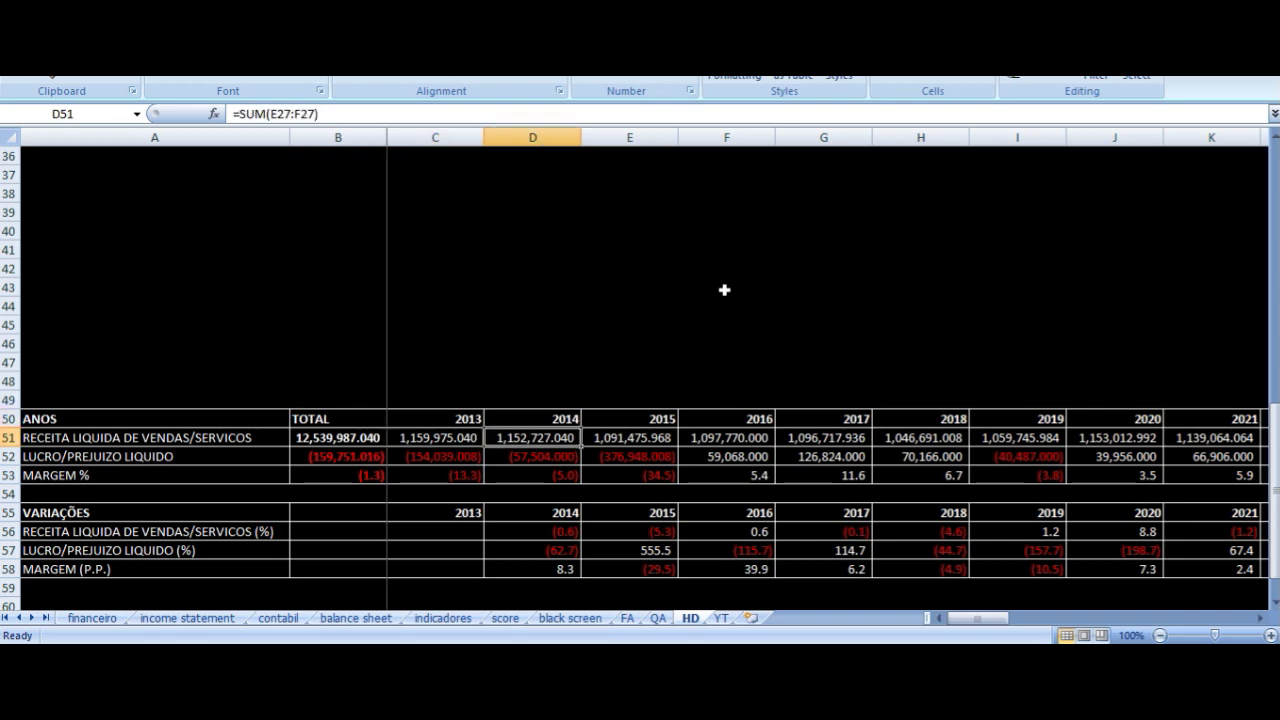
key("Right")
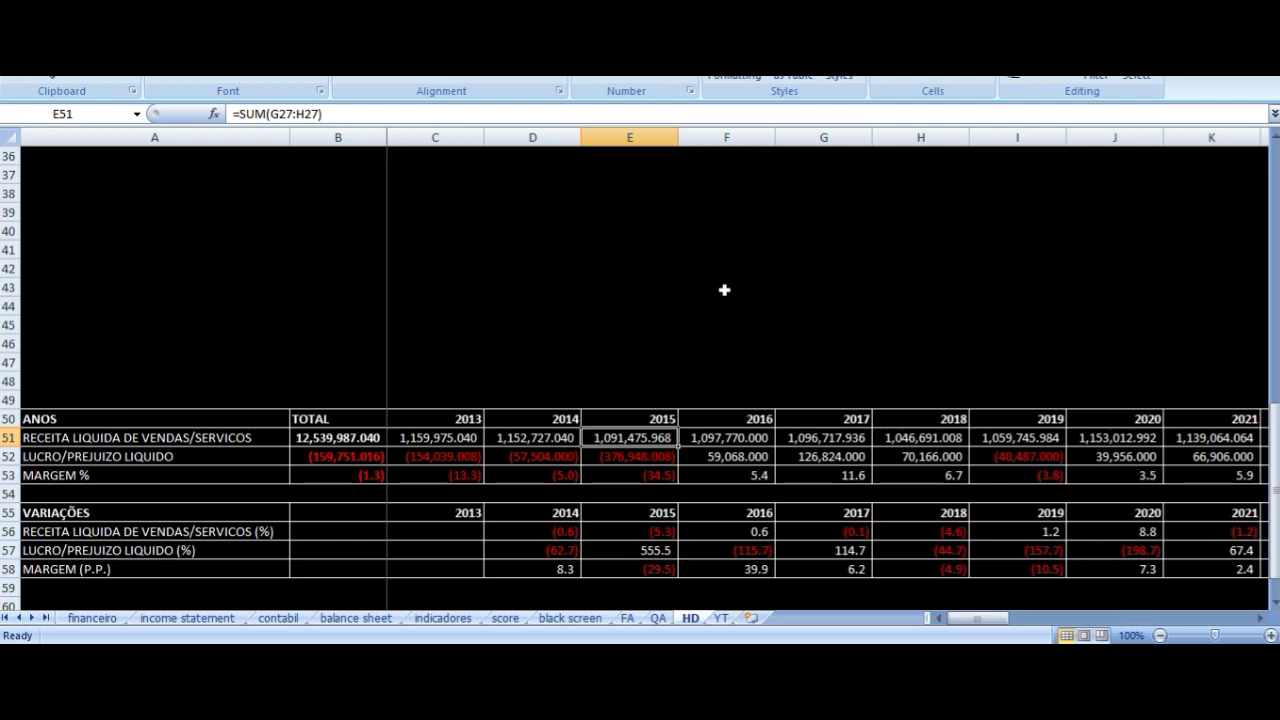
key("Right")
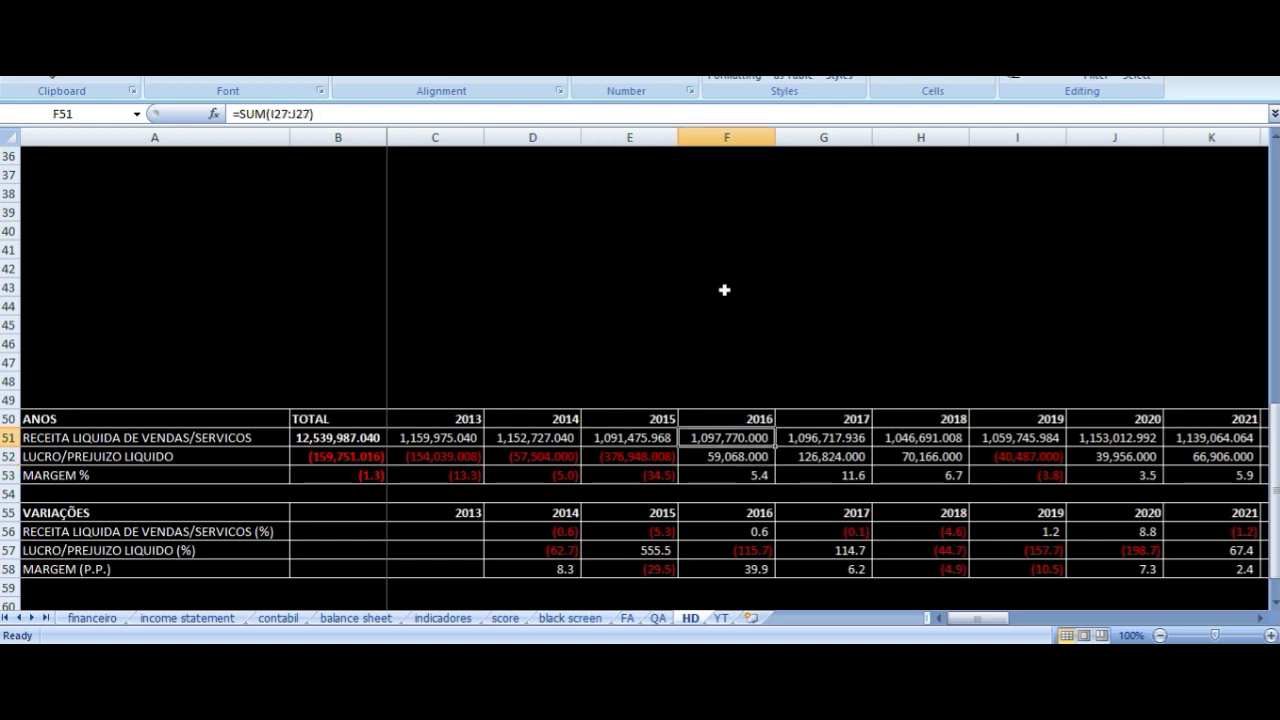
key("Right")
key("Right")
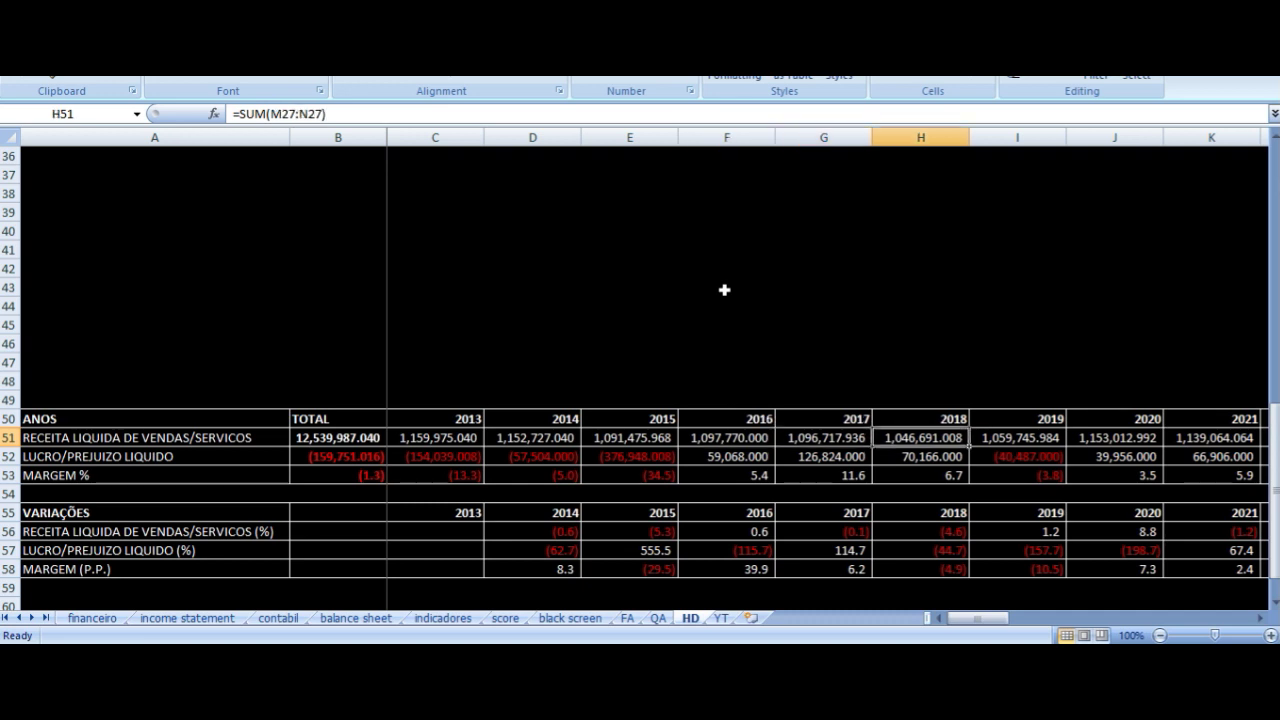
Inspect LUCRO/PREJUIZO LIQUIDO from 2018 back to 2016
key("Down")
key("Left")
key("Left")
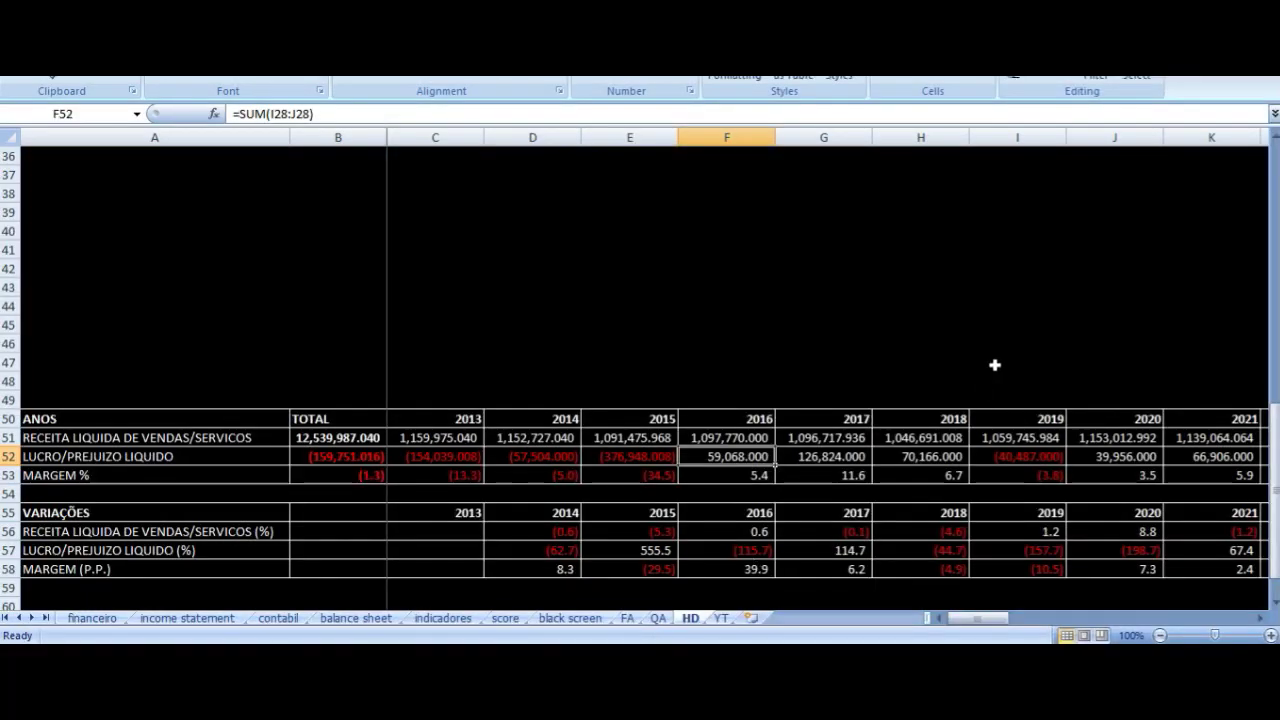
Check RECEITA LIQUIDA and LUCRO/PREJUIZO LIQUIDO for 2019 and 2020
left_click(1017, 440)
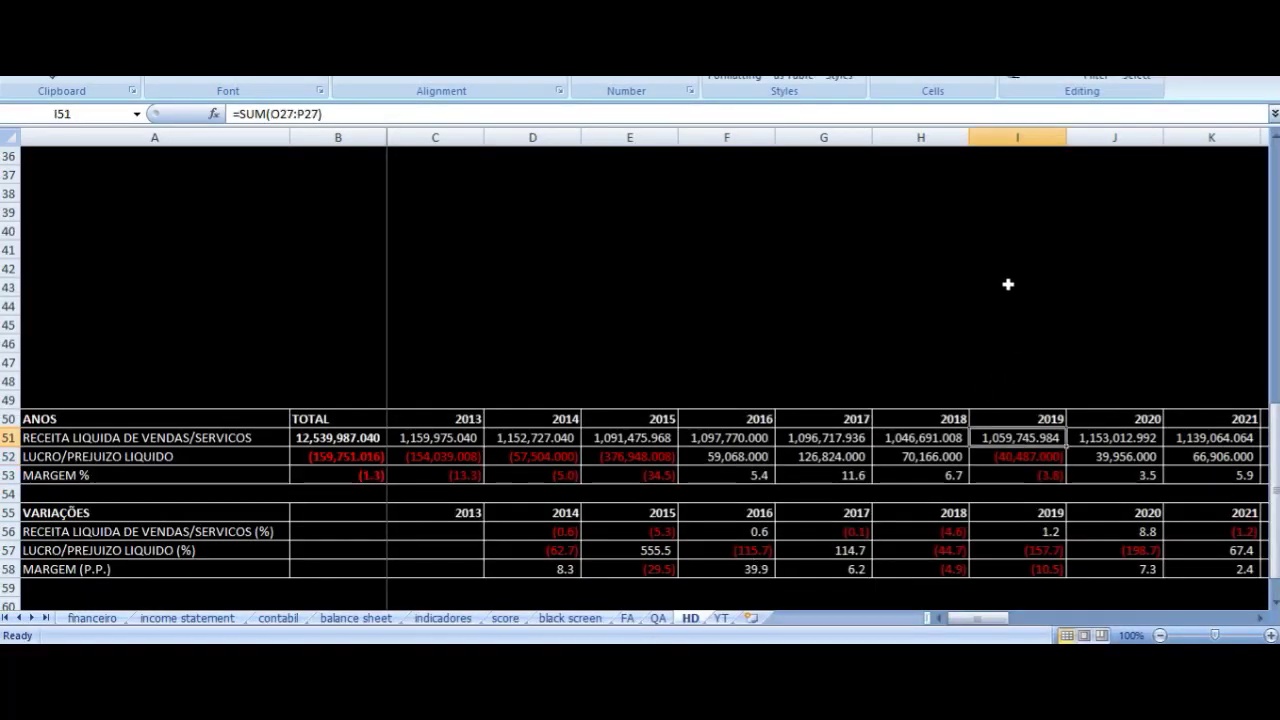
key("Up")
key("Down")
key("Down")
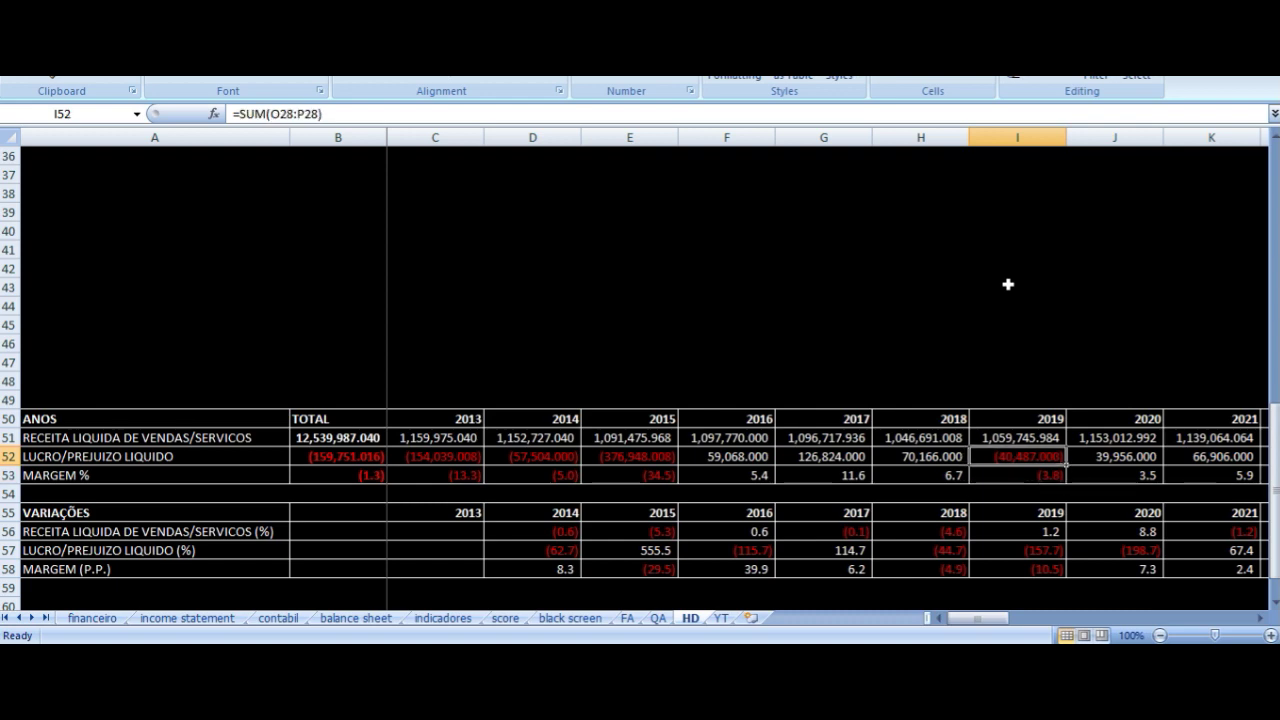
key("Right")
key("Up")
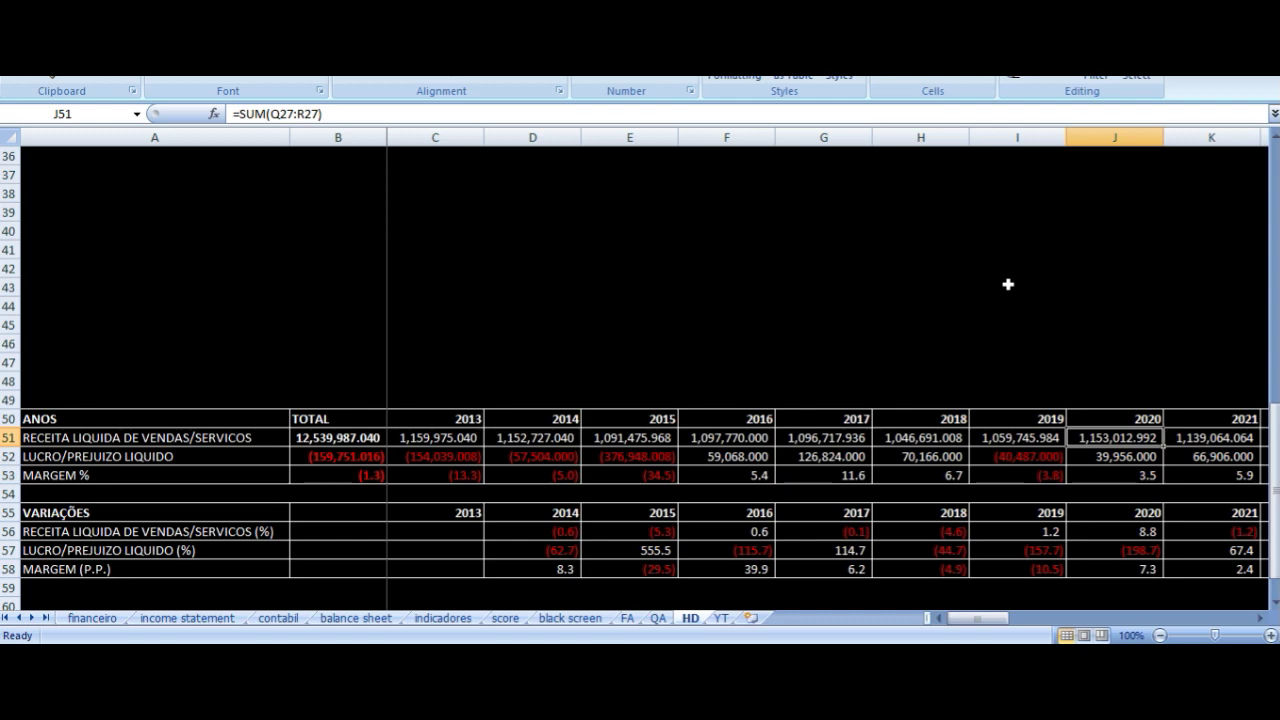
key("Down")
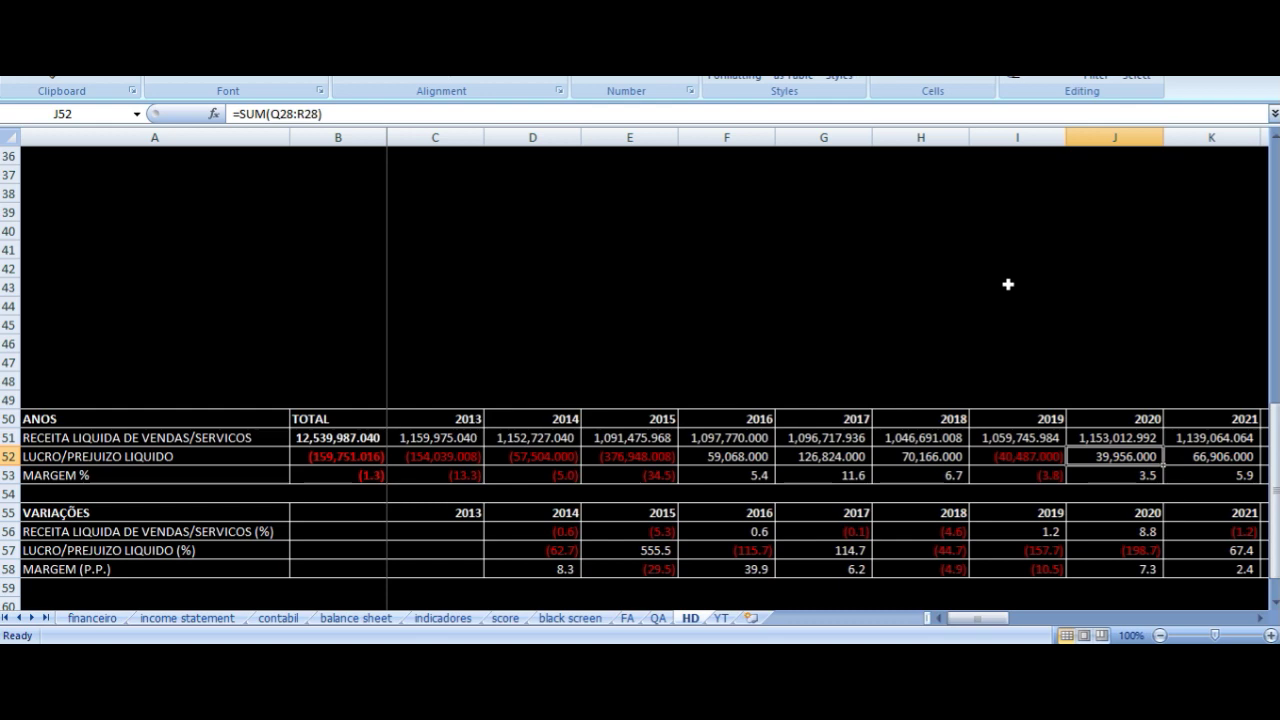
key("Up")
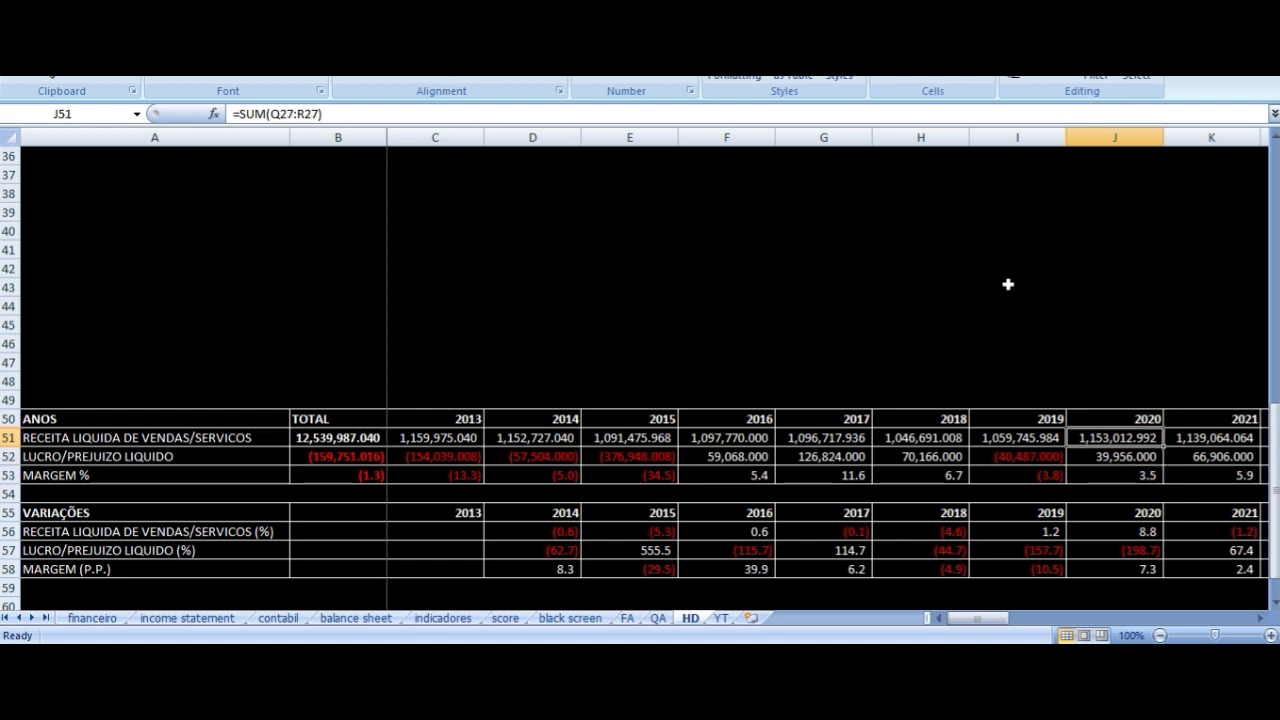
Compare the 2022 RECEITA LIQUIDA with the figures for 2019 to 2021
key("Right")
key("Right")
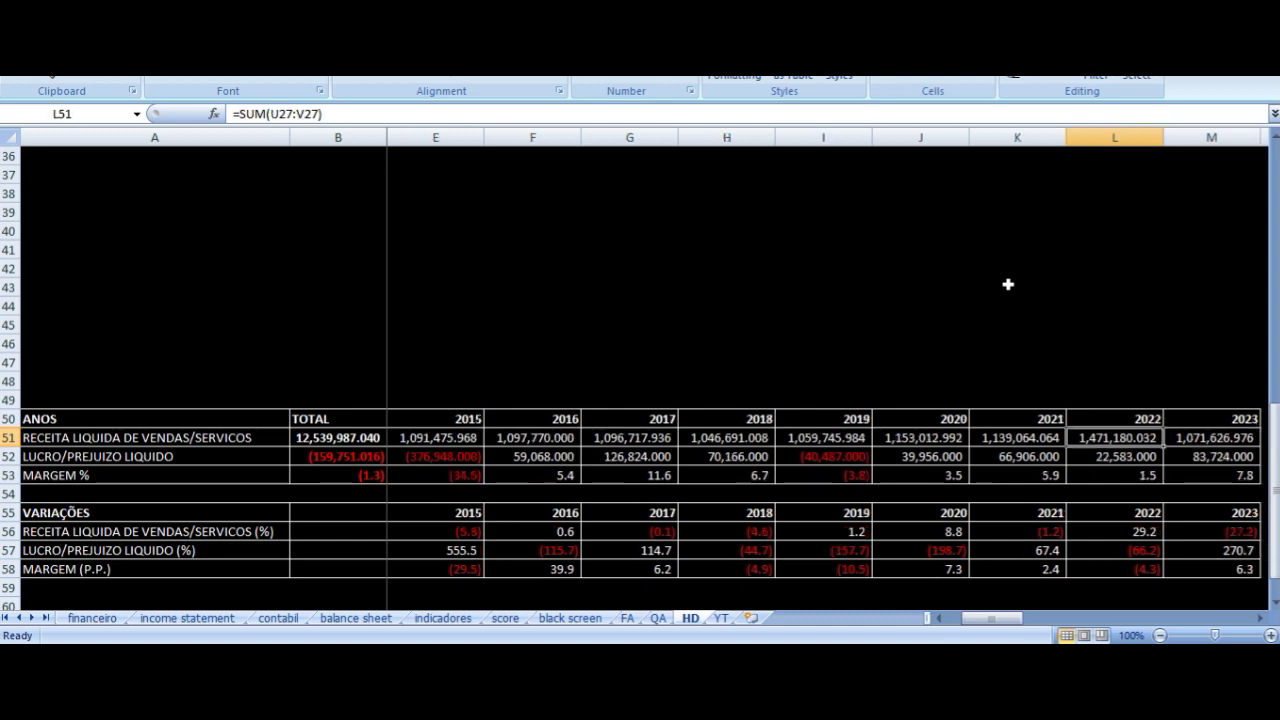
key("Left")
key("Right")
key("Left")
key("Left")
key("Left")
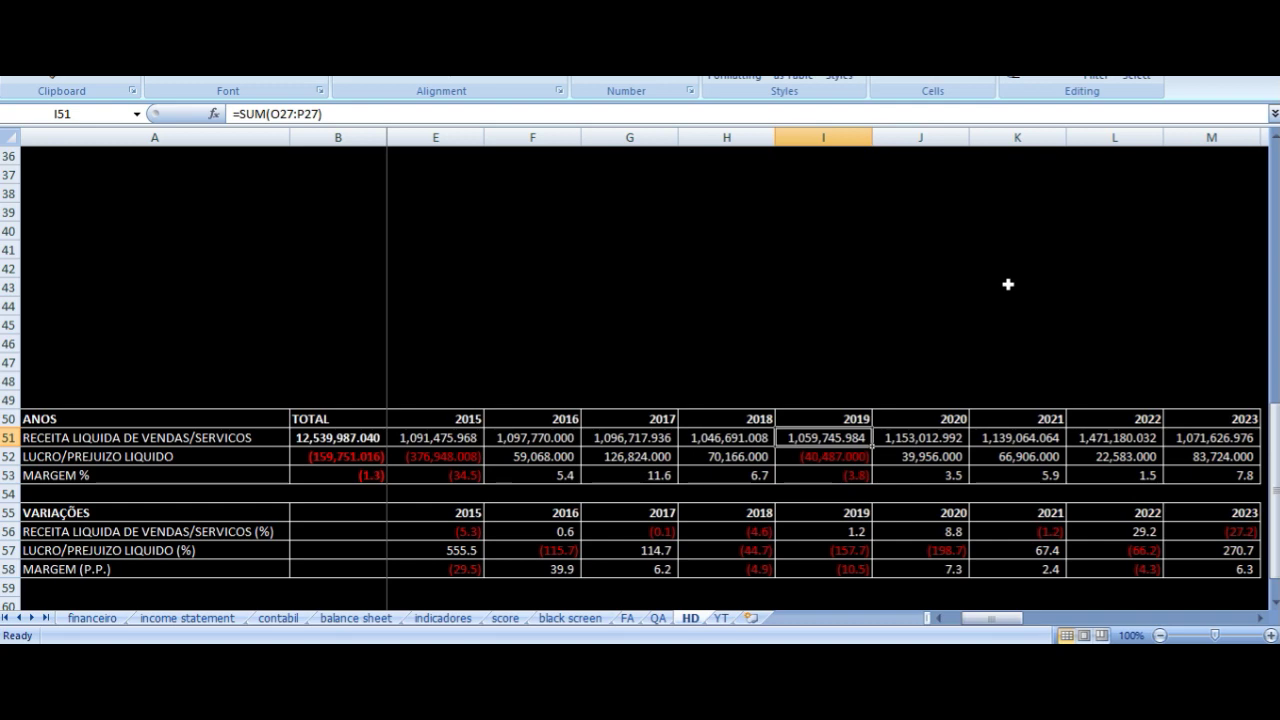
key("Right")
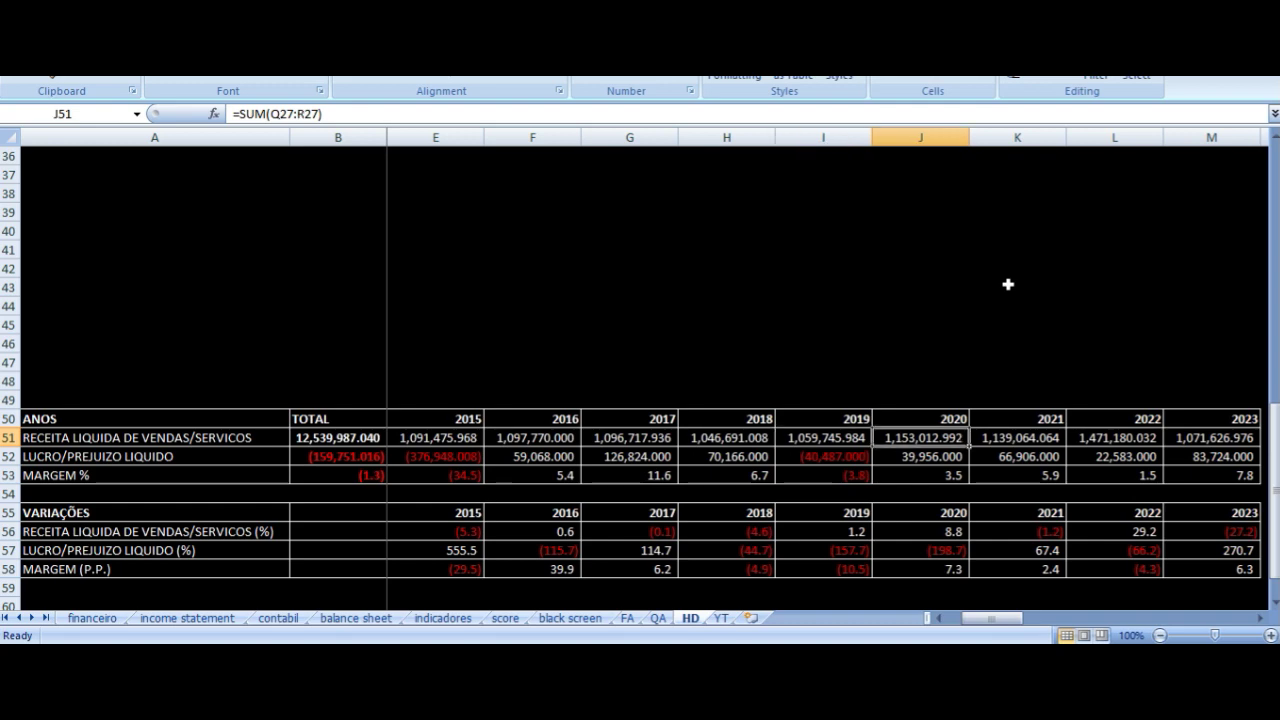
Compare RECEITA LIQUIDA from 2021 back to 2015, returning to 2016
key("Right")
key("Left")
key("Left")
key("Left")
key("Left")
key("Left")
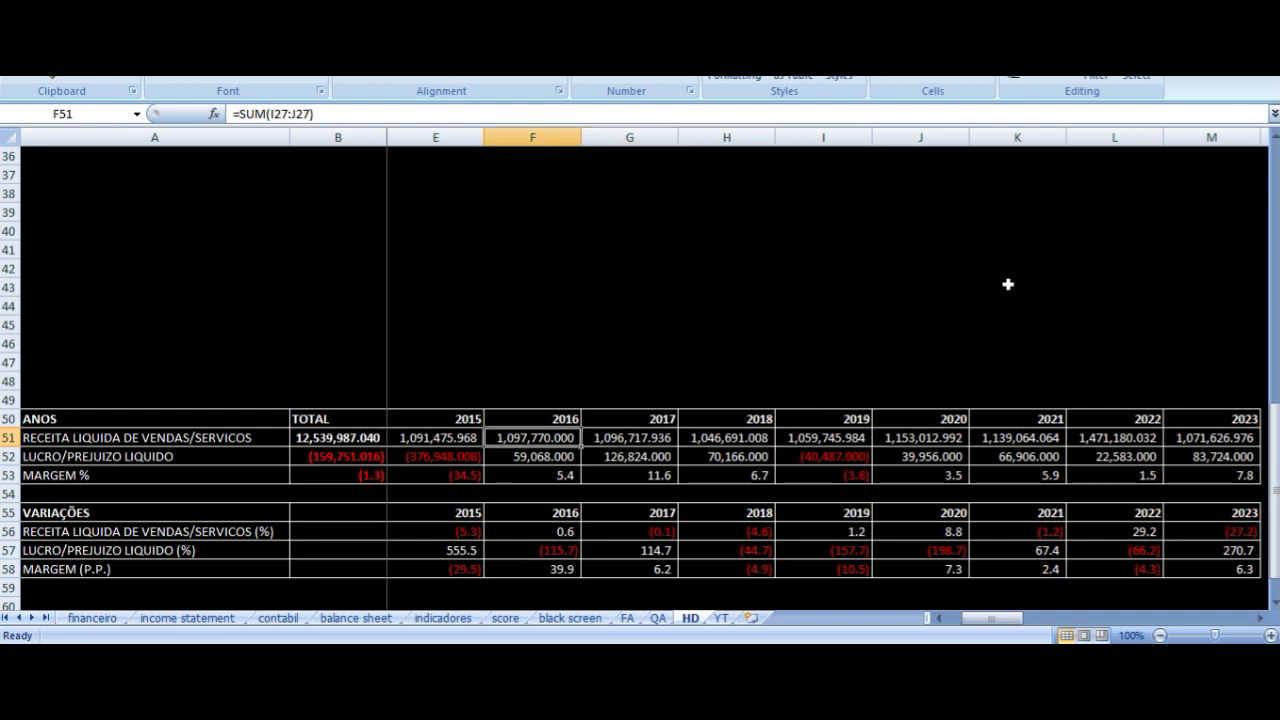
key("Left")
key("Right")
key("Right")
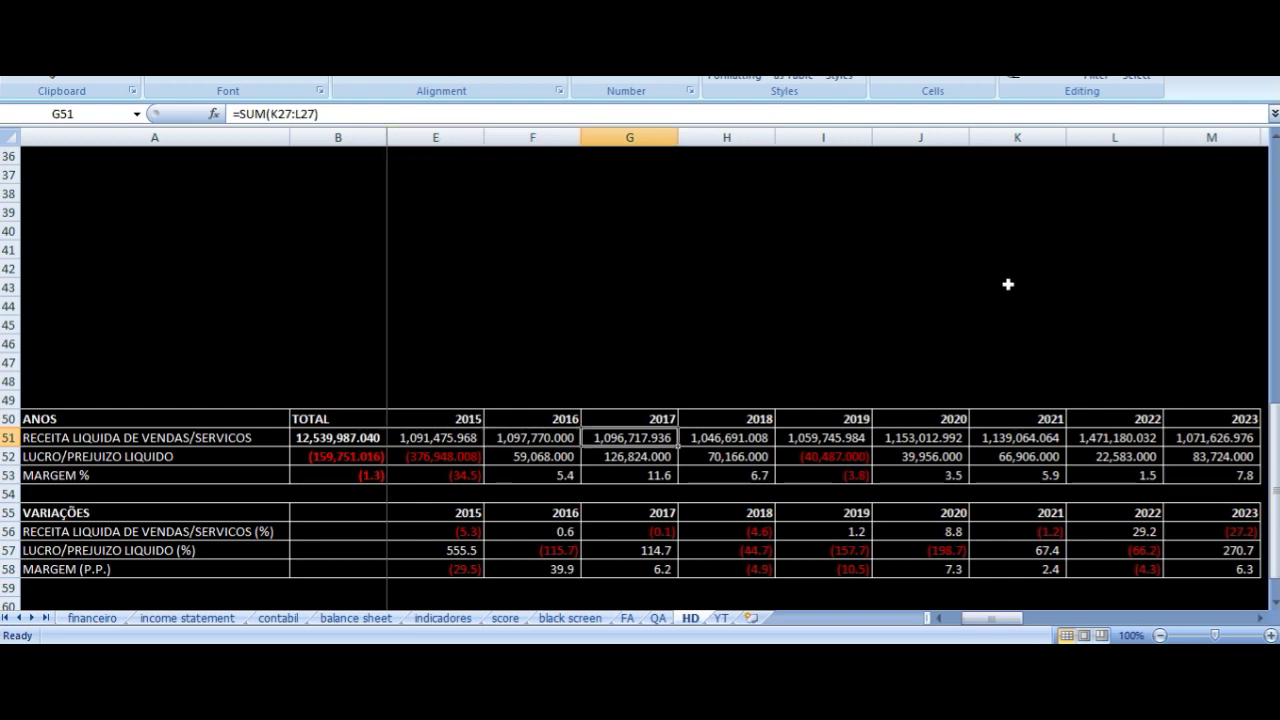
key("Left")
Examine LUCRO/PREJUIZO LIQUIDO and MARGEM % across 2016 to 2019
key("Down")
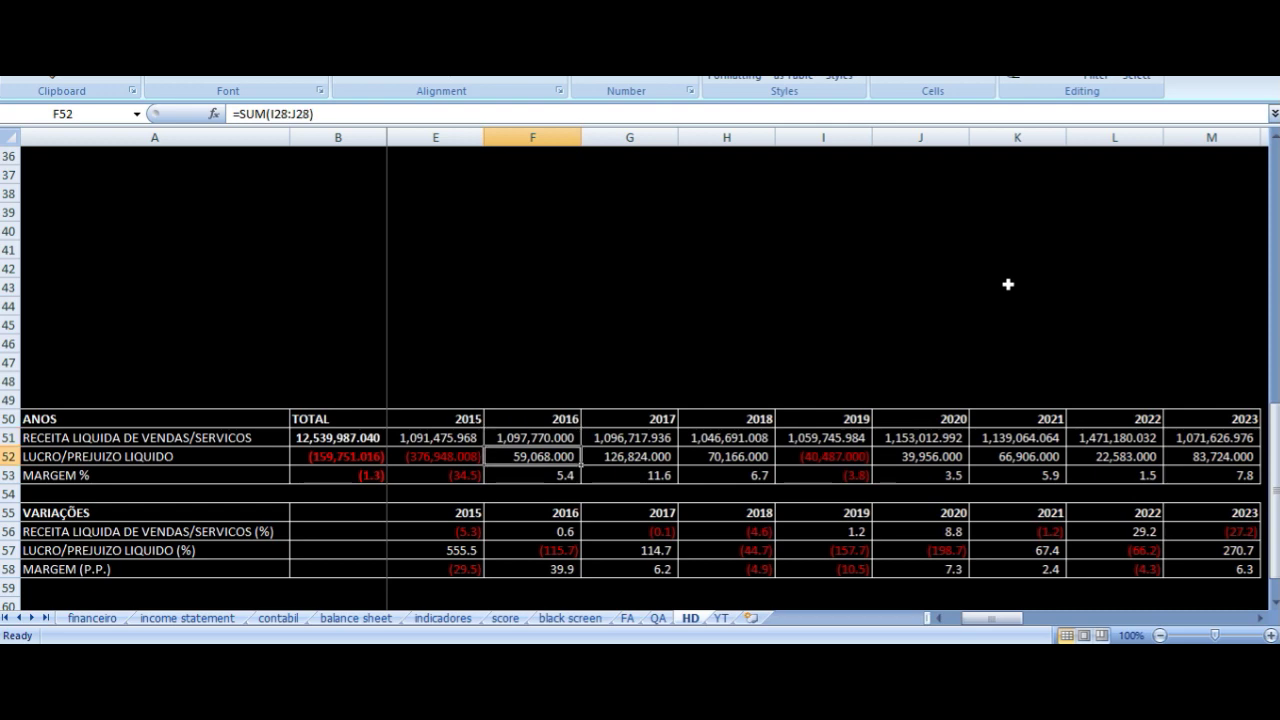
key("Down")
key("Right")
key("Right")
key("Right")
key("Up")
key("Left")
key("Left")
key("Right")
Follow RECEITA LIQUIDA DE VENDAS/SERVICOS from 2018 through 2023
key("Up")
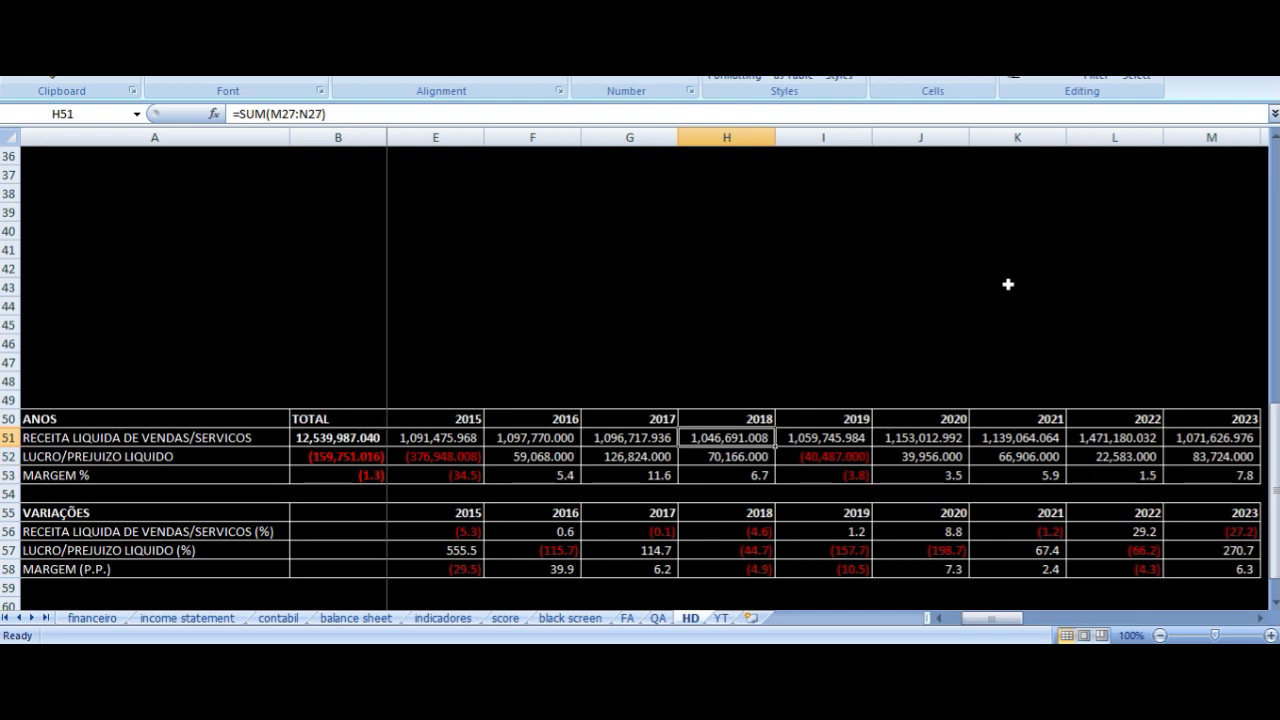
key("Right")
key("Right")
key("Right")
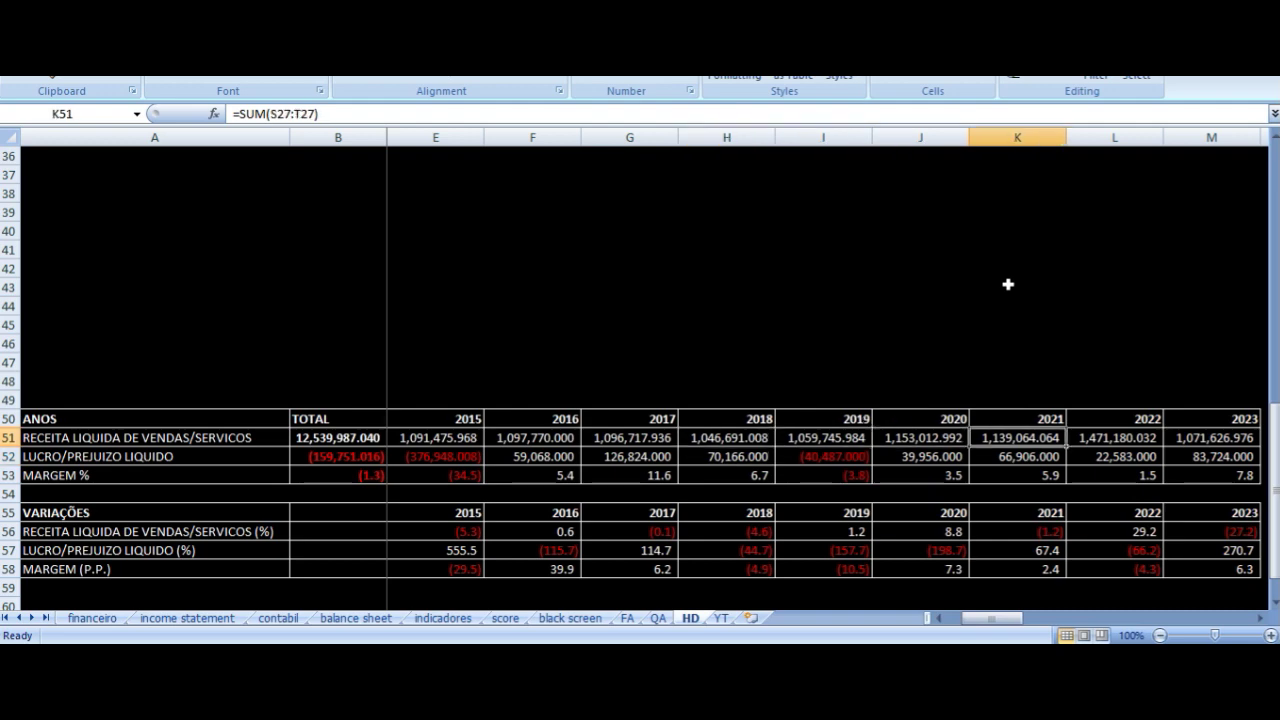
key("Right")
key("Right")
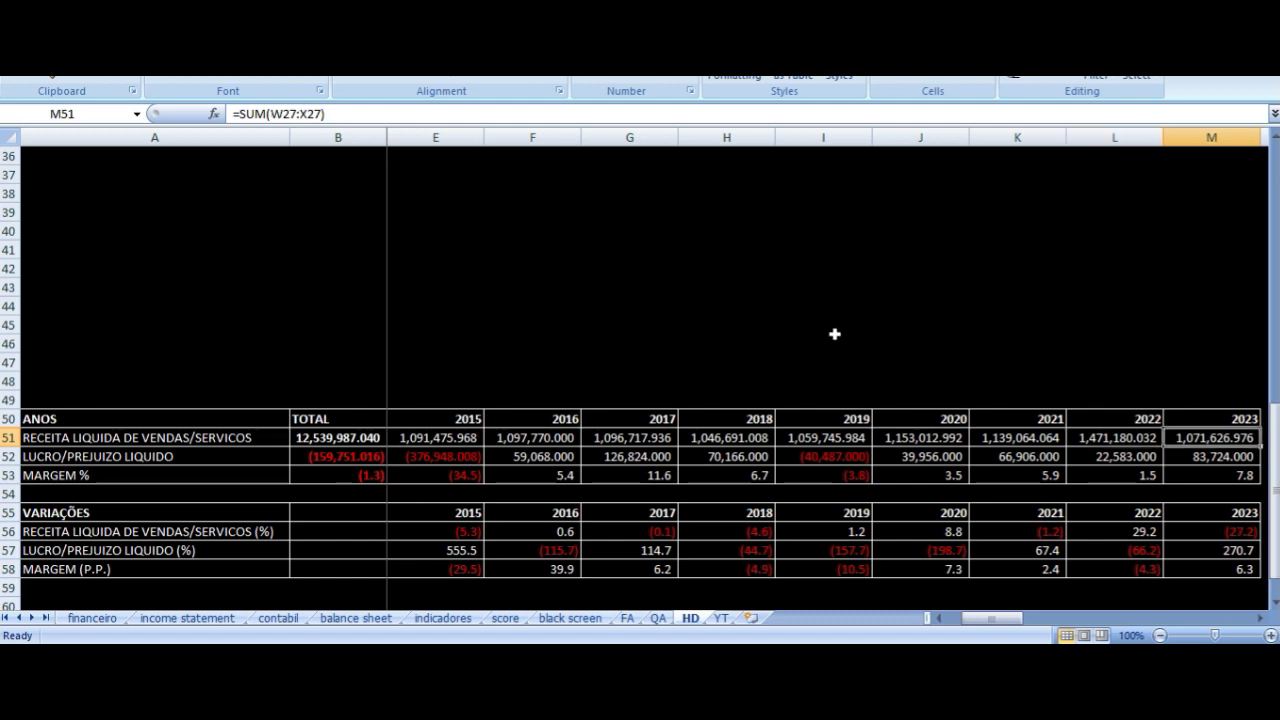
Go back to the quarterly comparison blocks at the start of the YT sheet
left_click(720, 618)
scroll(562, 532, "up", 3)
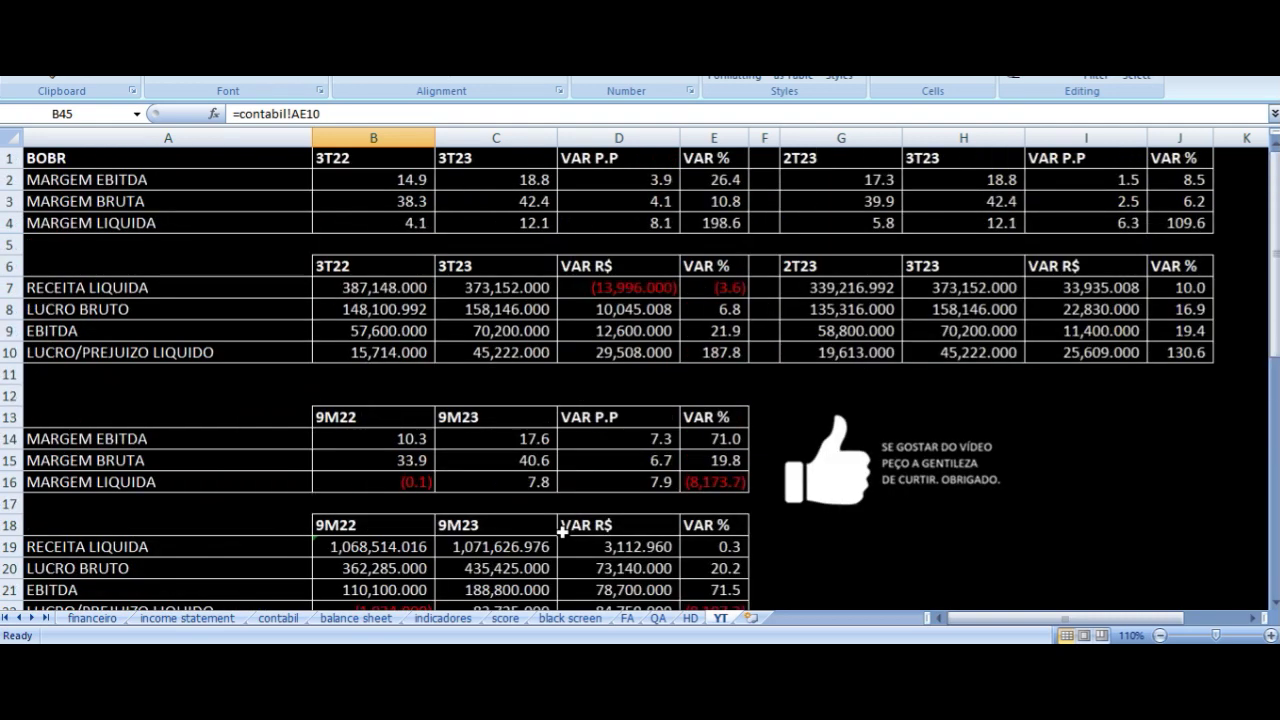